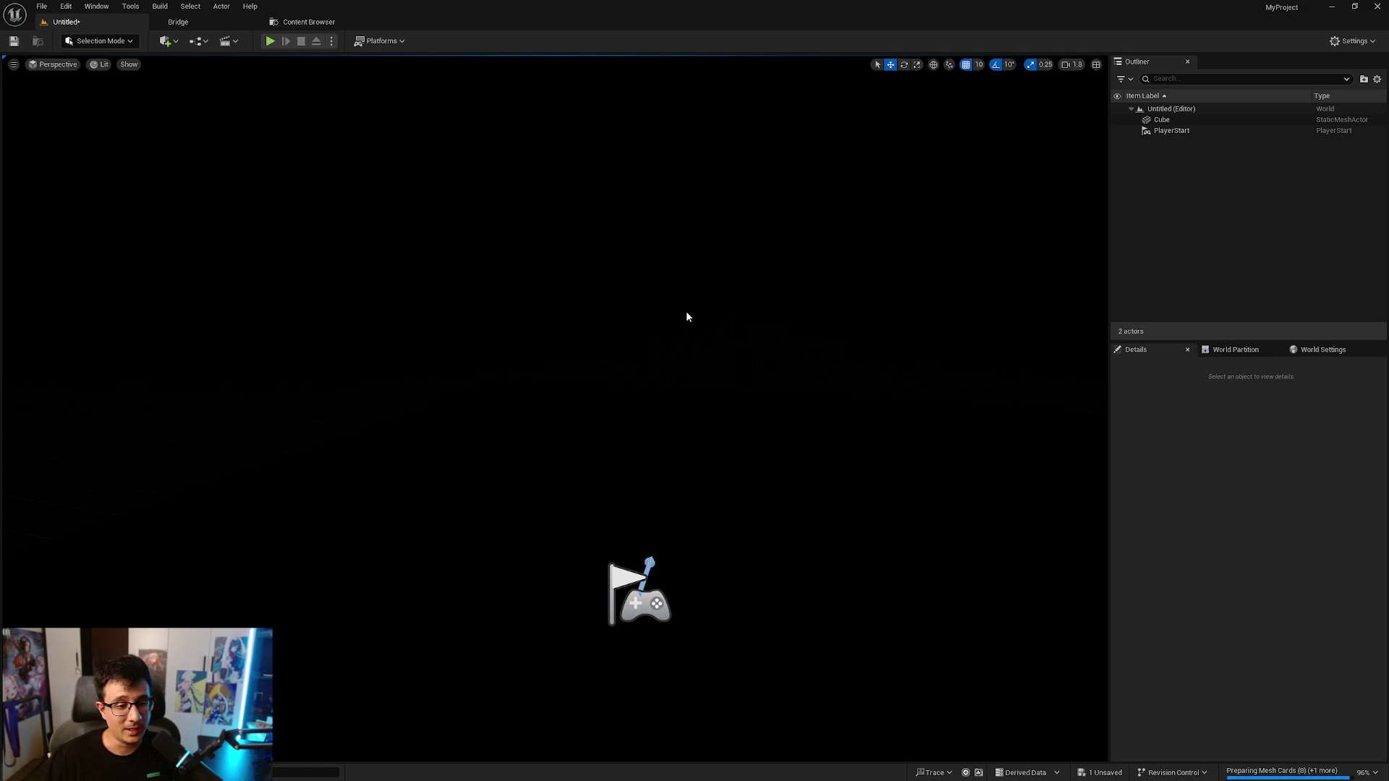
Search the project's plugins for "day" and check that the DaySequence plugin is enabled
click(64, 7)
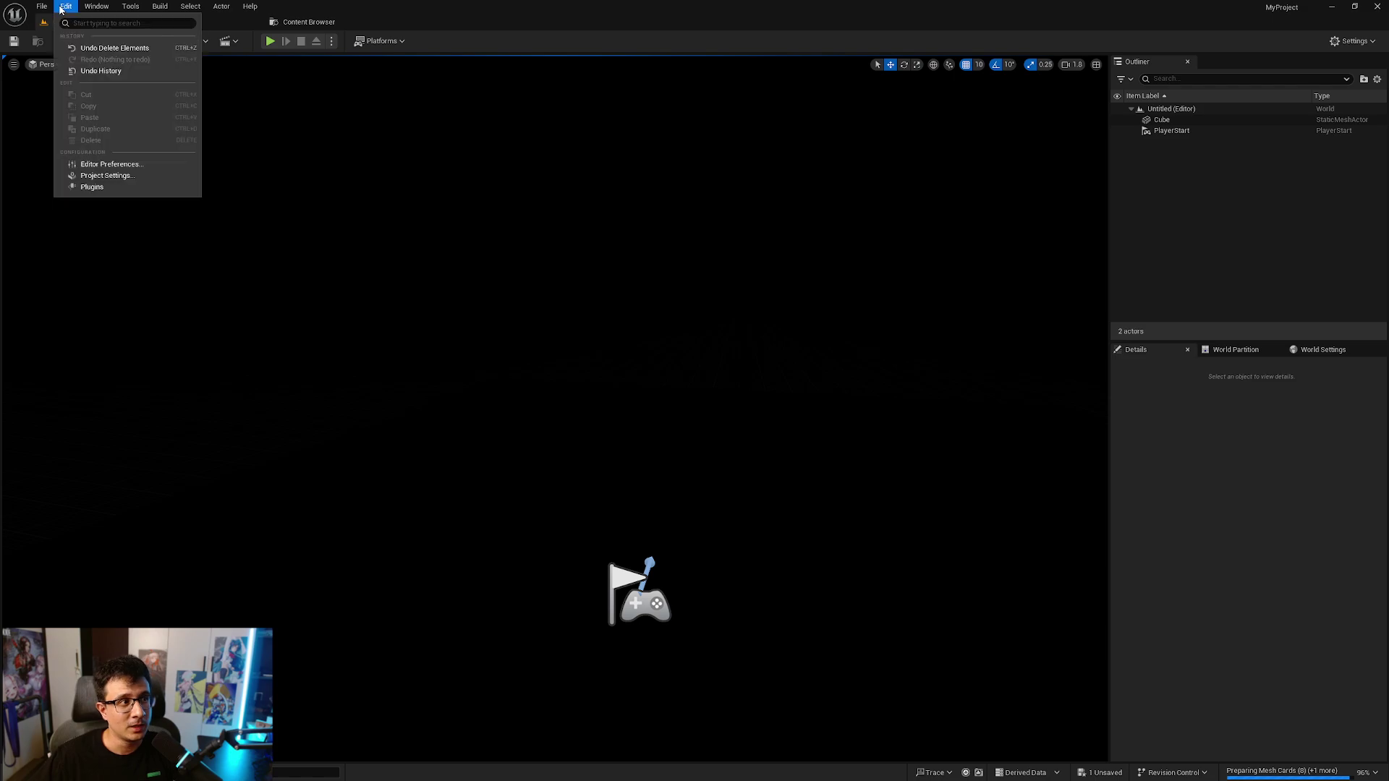
click(113, 188)
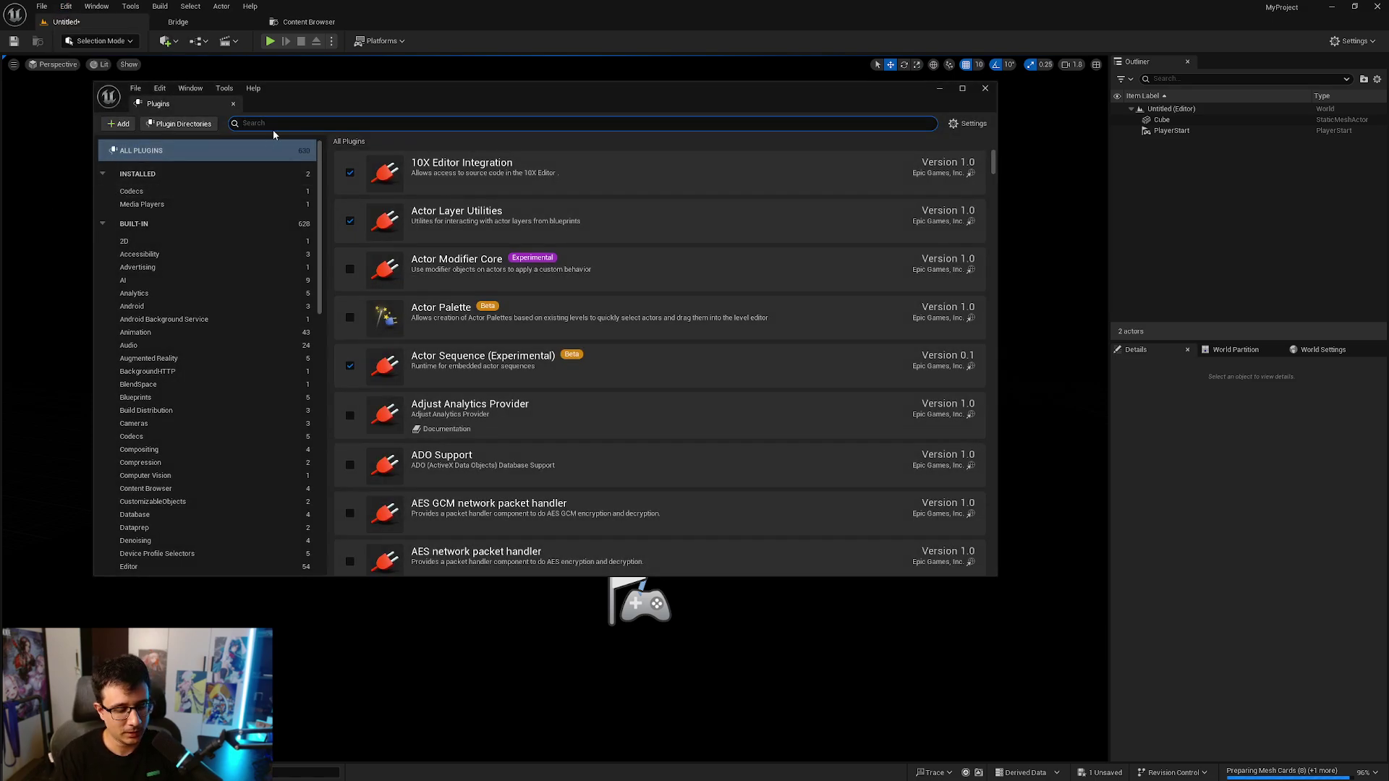
text(day)
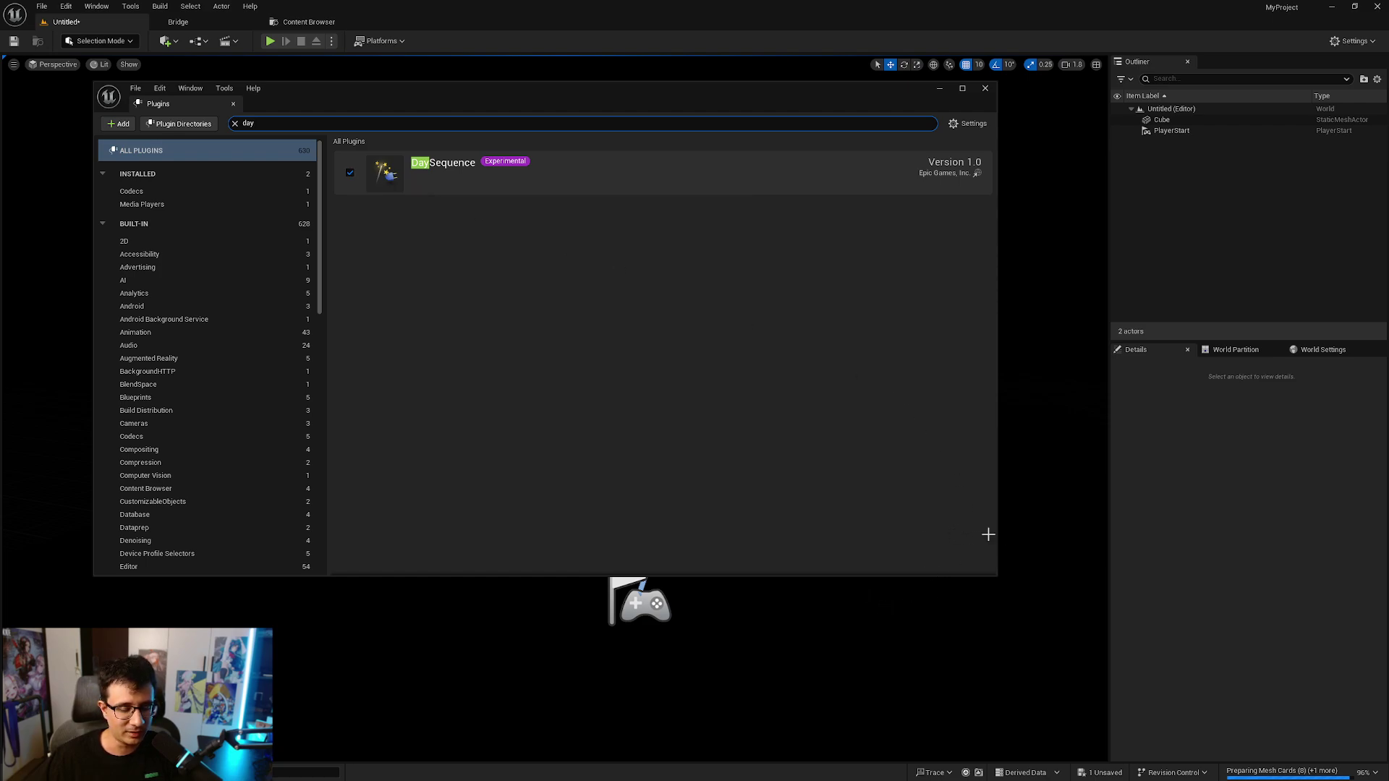
click(987, 93)
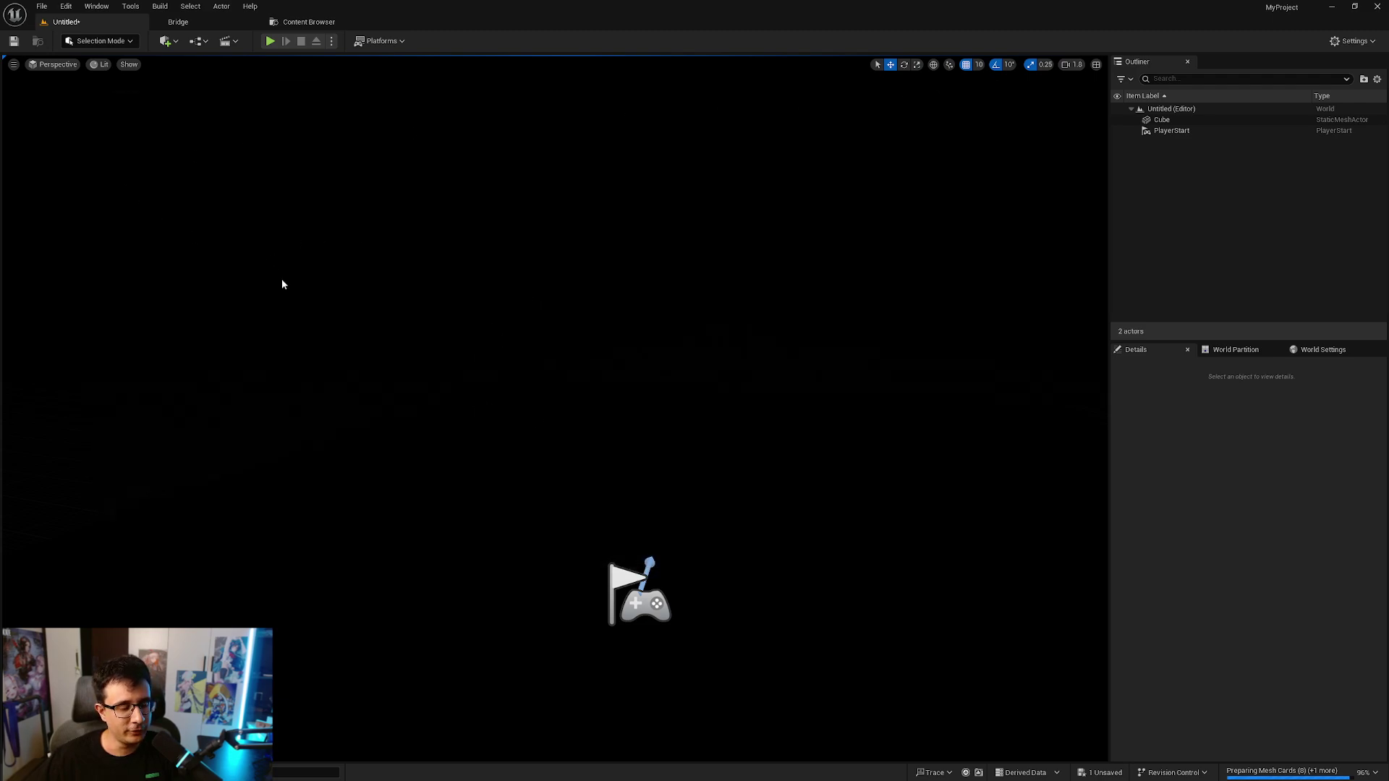
Add a Base Day Sequence Actor to the level
click(171, 40)
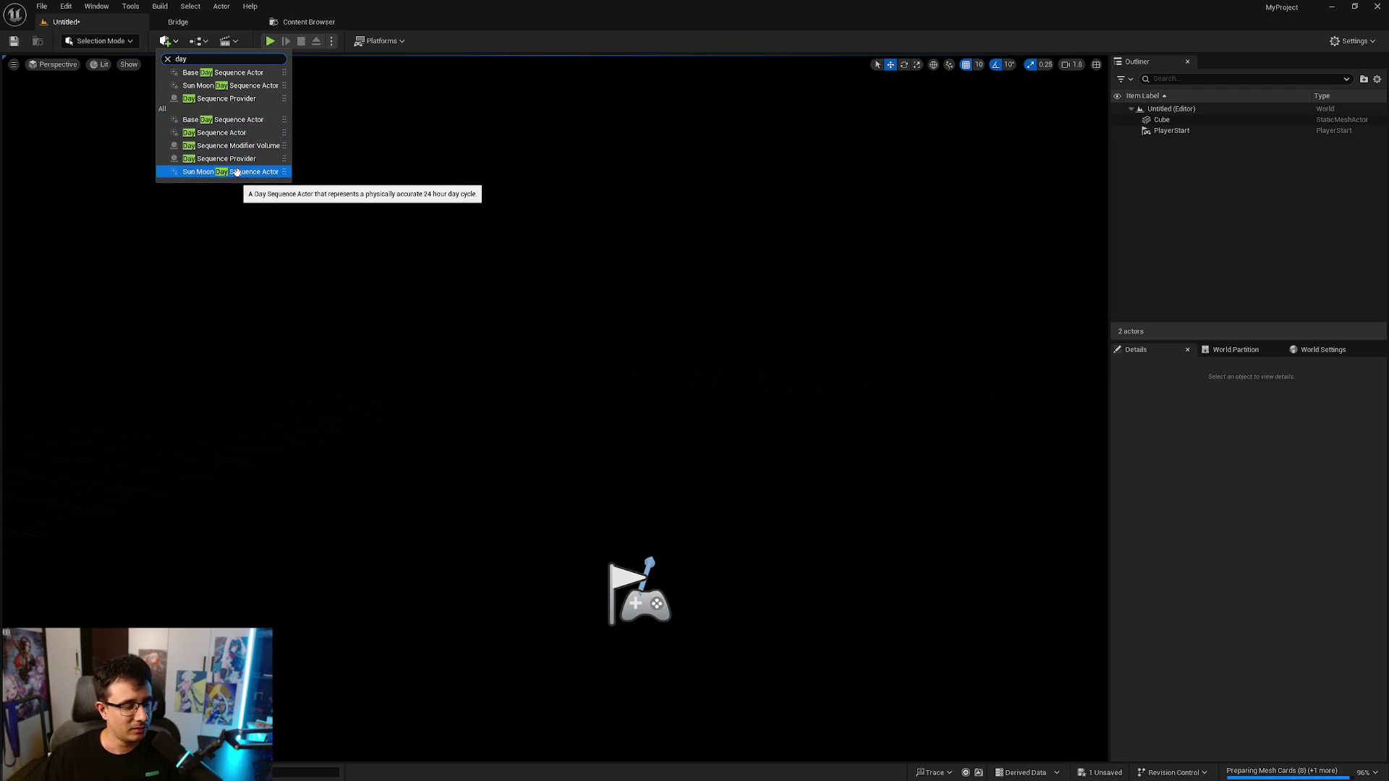
click(233, 121)
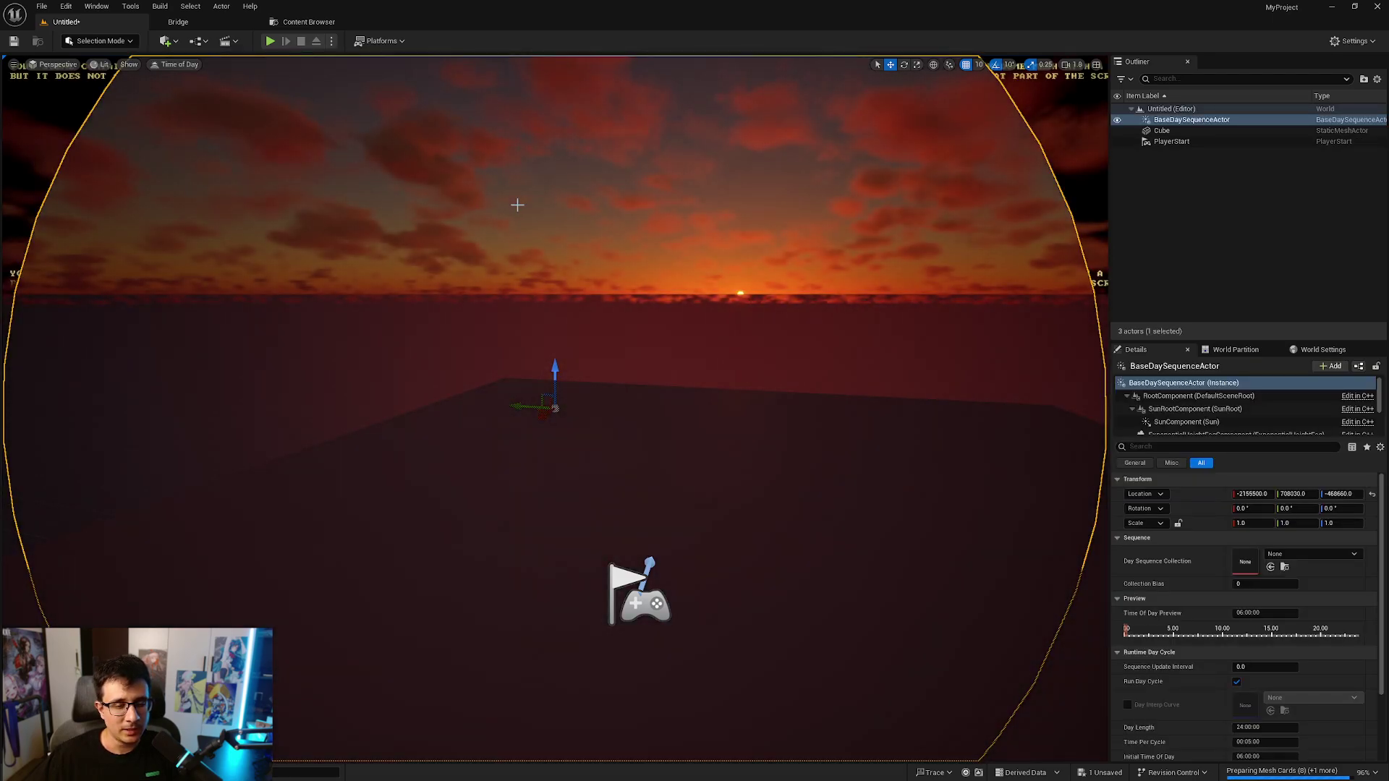
right_drag(651, 340, 699, 276)
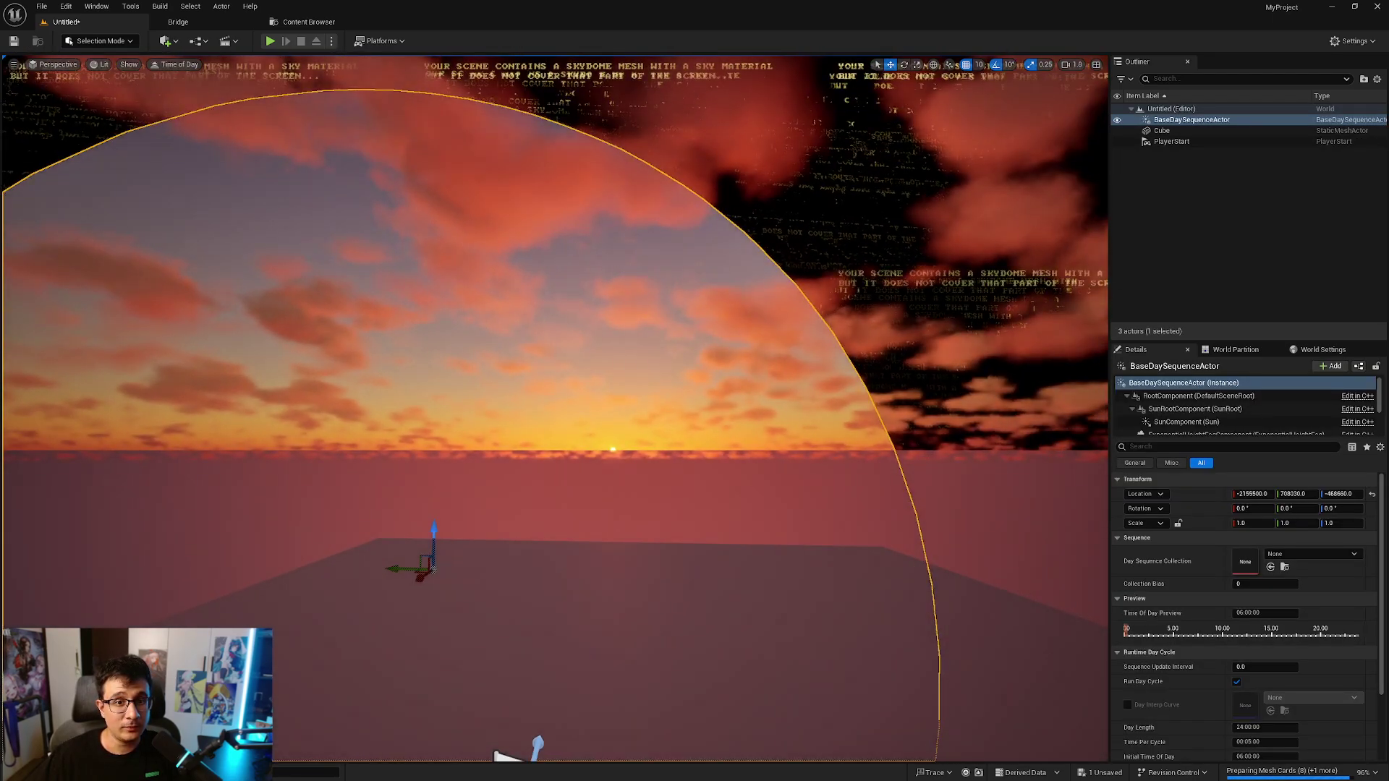
right_drag(651, 340, 574, 416)
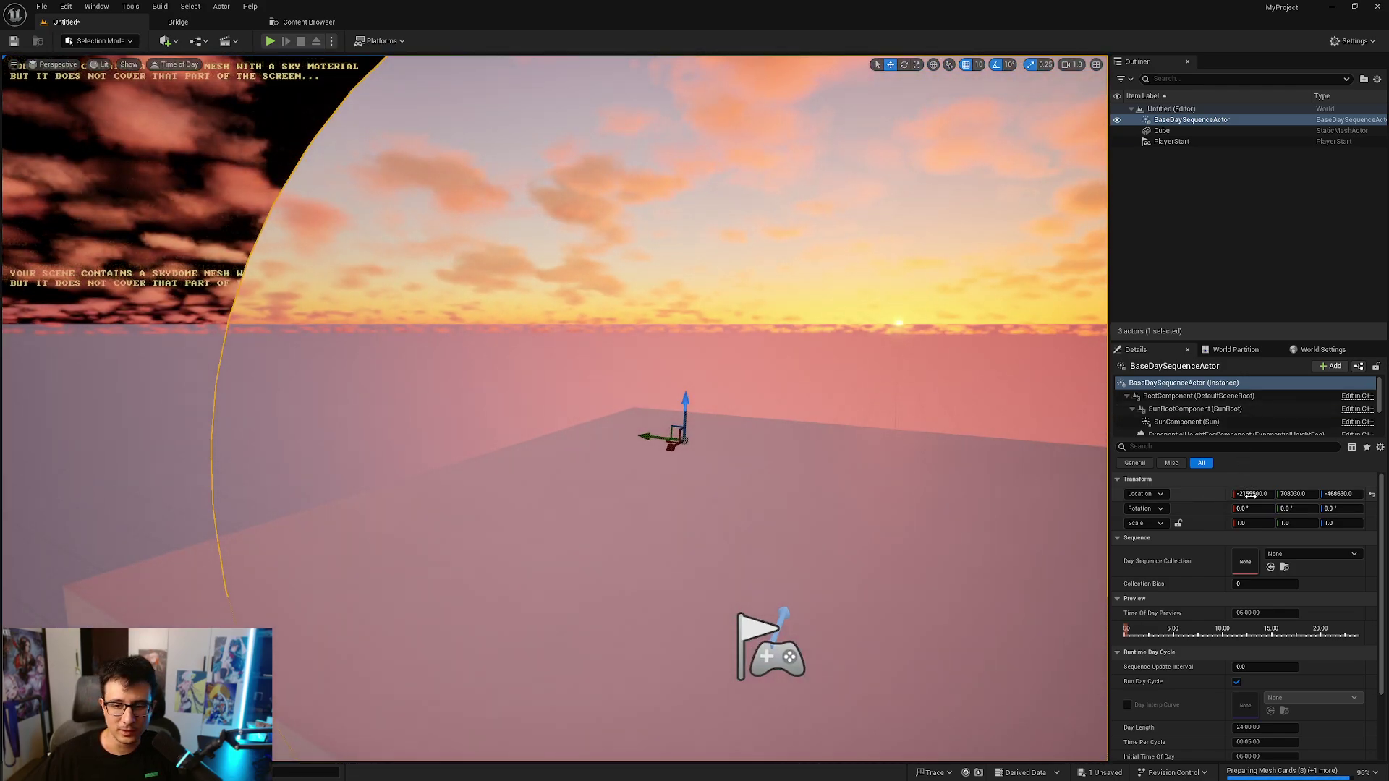
Reset the BaseDaySequenceActor's location to the world origin (0, 0, 0)
click(1373, 496)
right_drag(721, 461, 782, 437)
key(w)
scroll(801, 438, down, 2)
key(s)
scroll(804, 439, down, 2)
key(s)
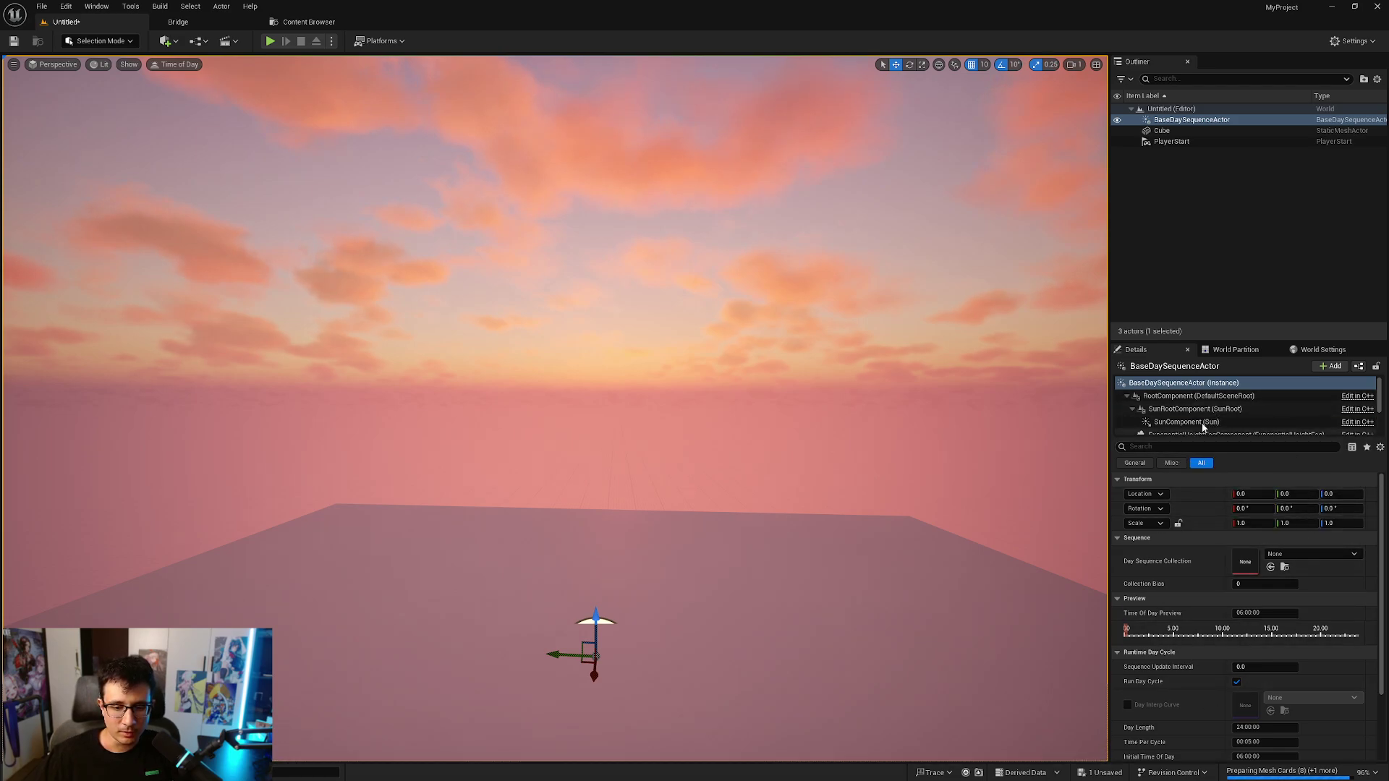
Play-test the level, walking the character around to inspect the sky, and stop the session
click(270, 42)
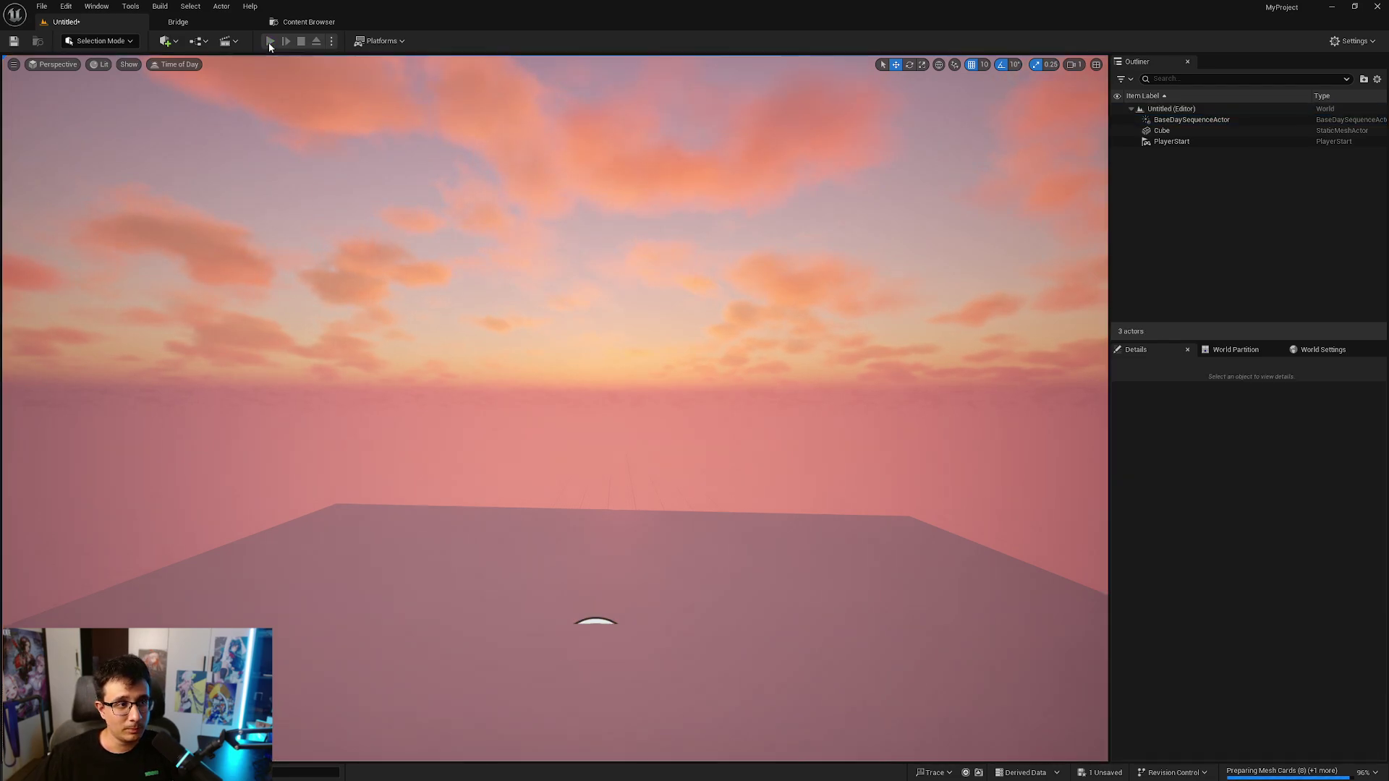
key(w)
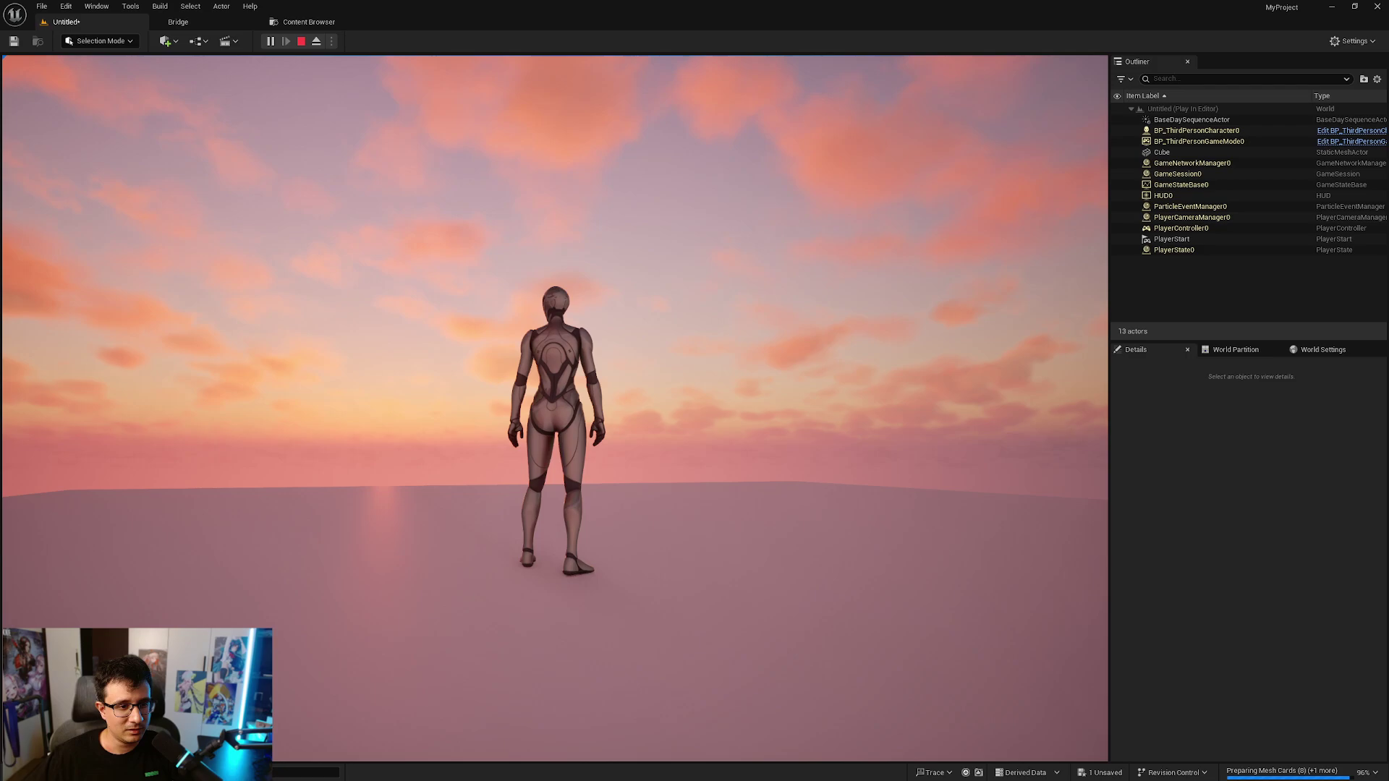
key(w)
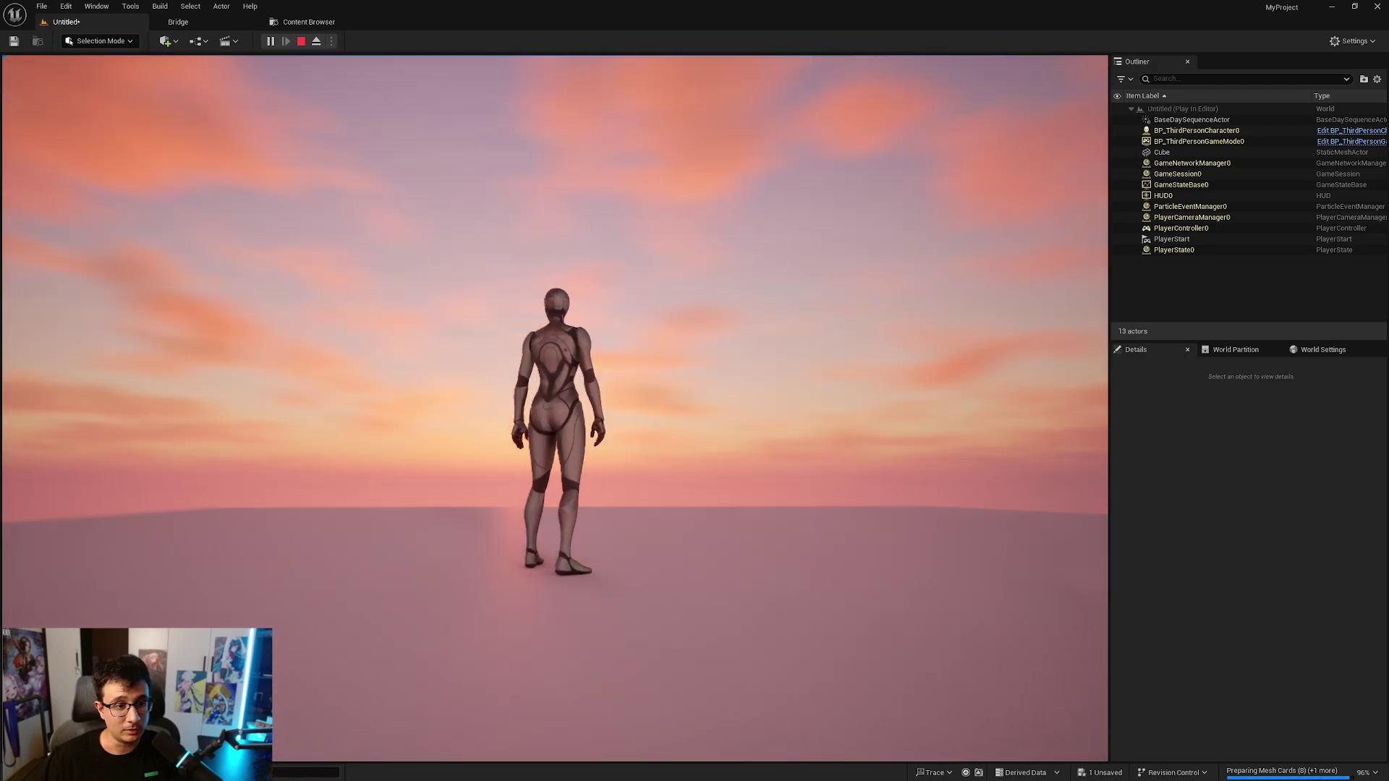
key(w)
key(w)
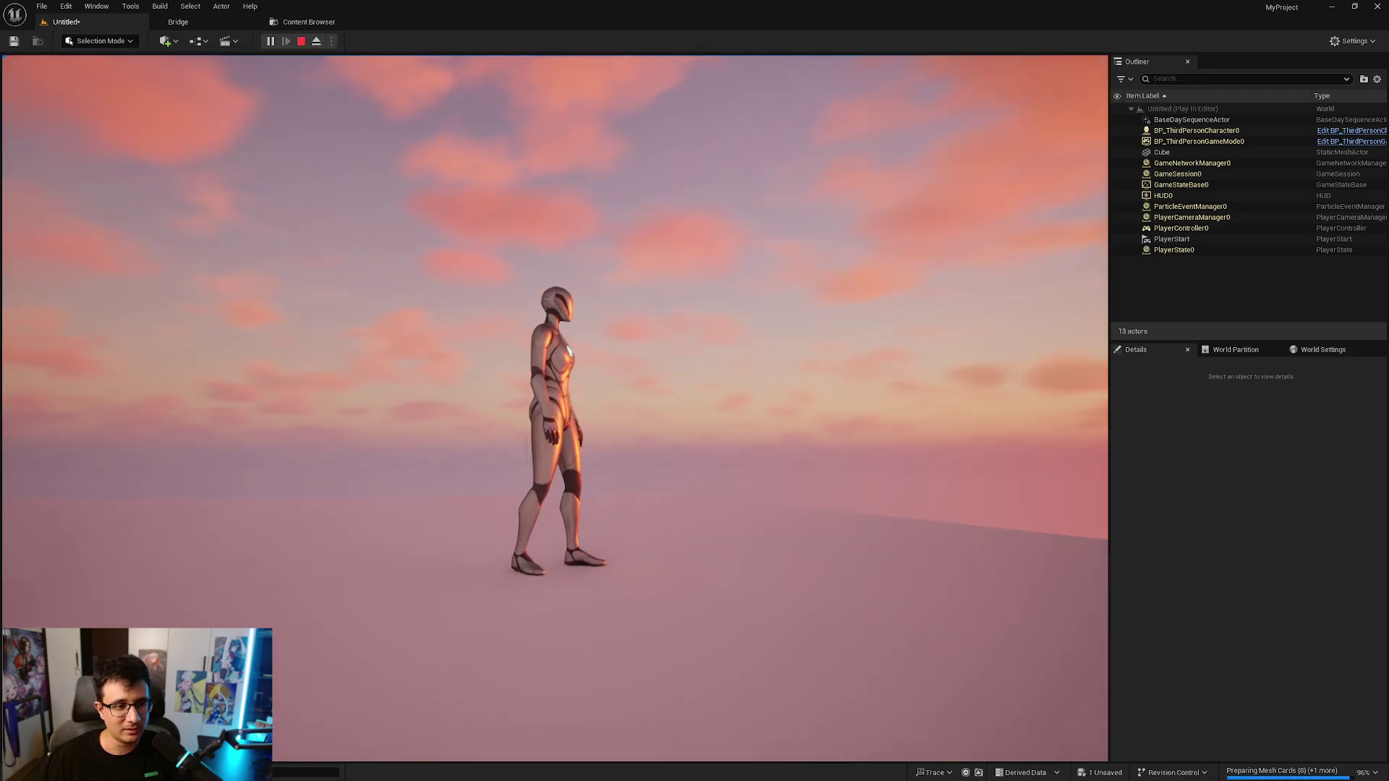
key(w)
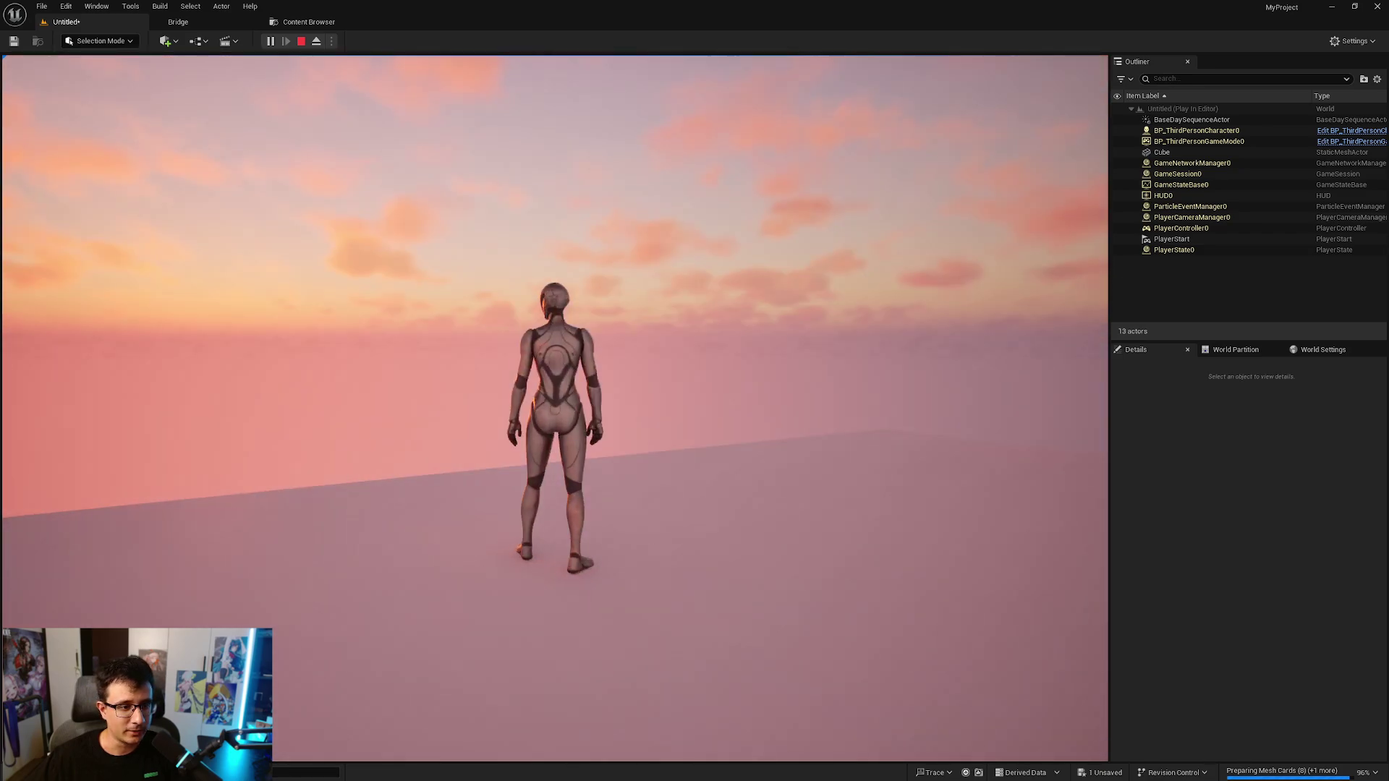
key(Escape)
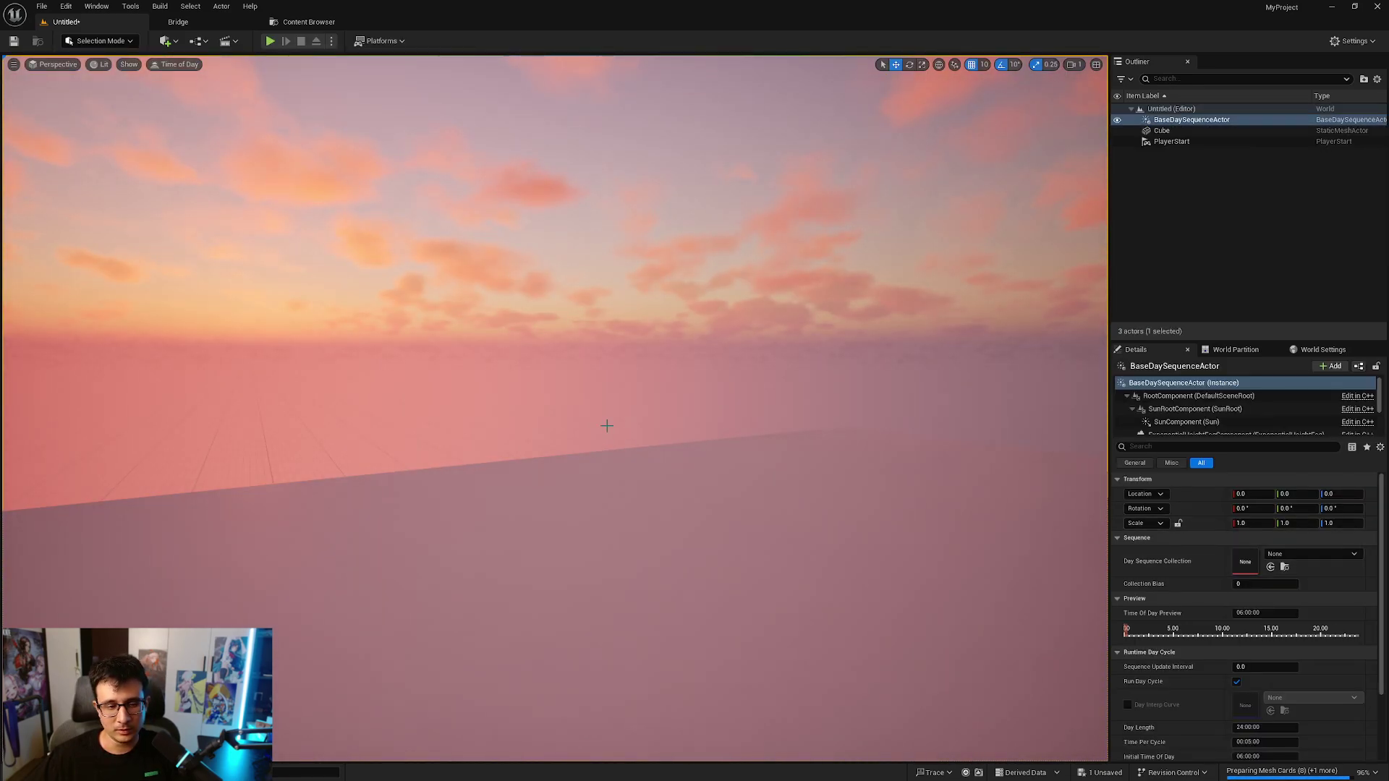
Assign the DSCA_24hr collection as the BaseDaySequenceActor's Day Sequence Collection
key(s)
right_drag(554, 408, 450, 396)
scroll(457, 402, up, 1)
key(q)
key(s)
key(w)
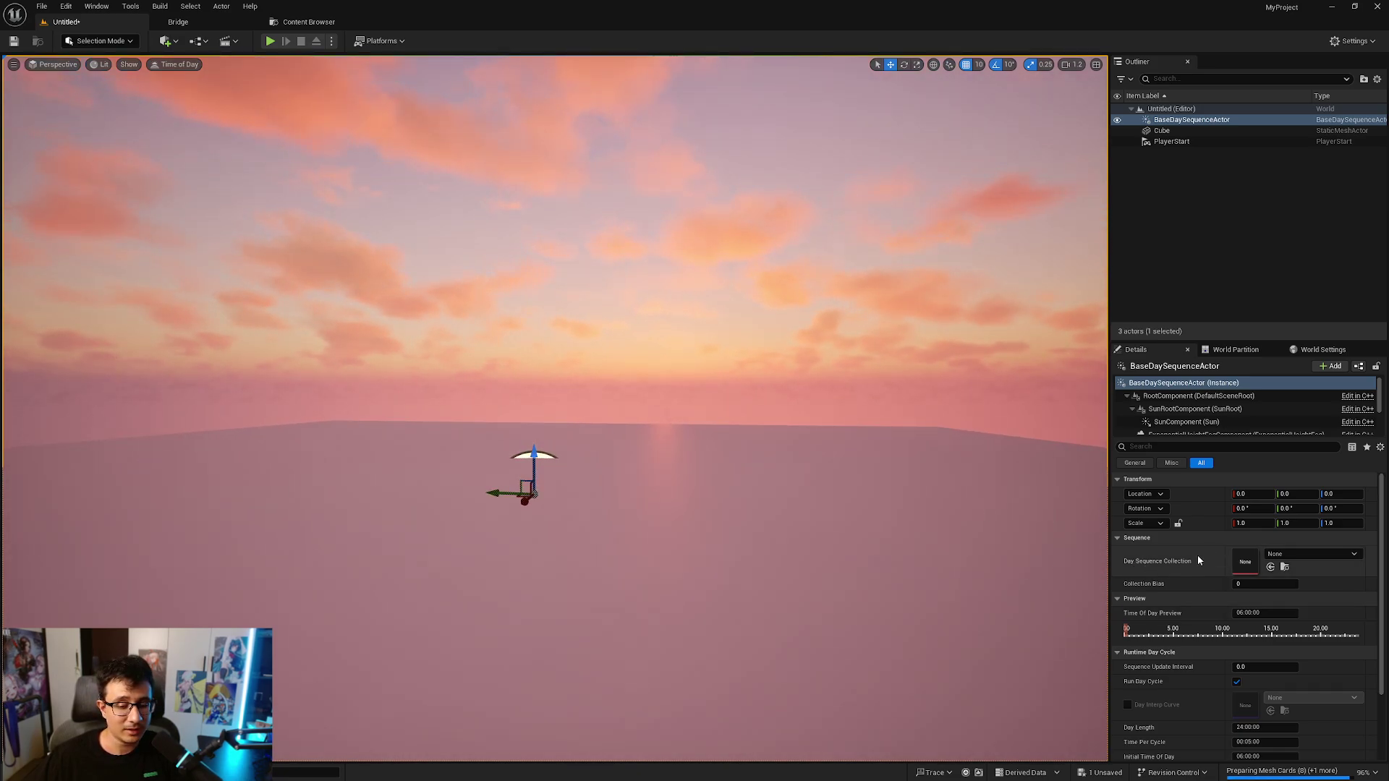
click(1275, 555)
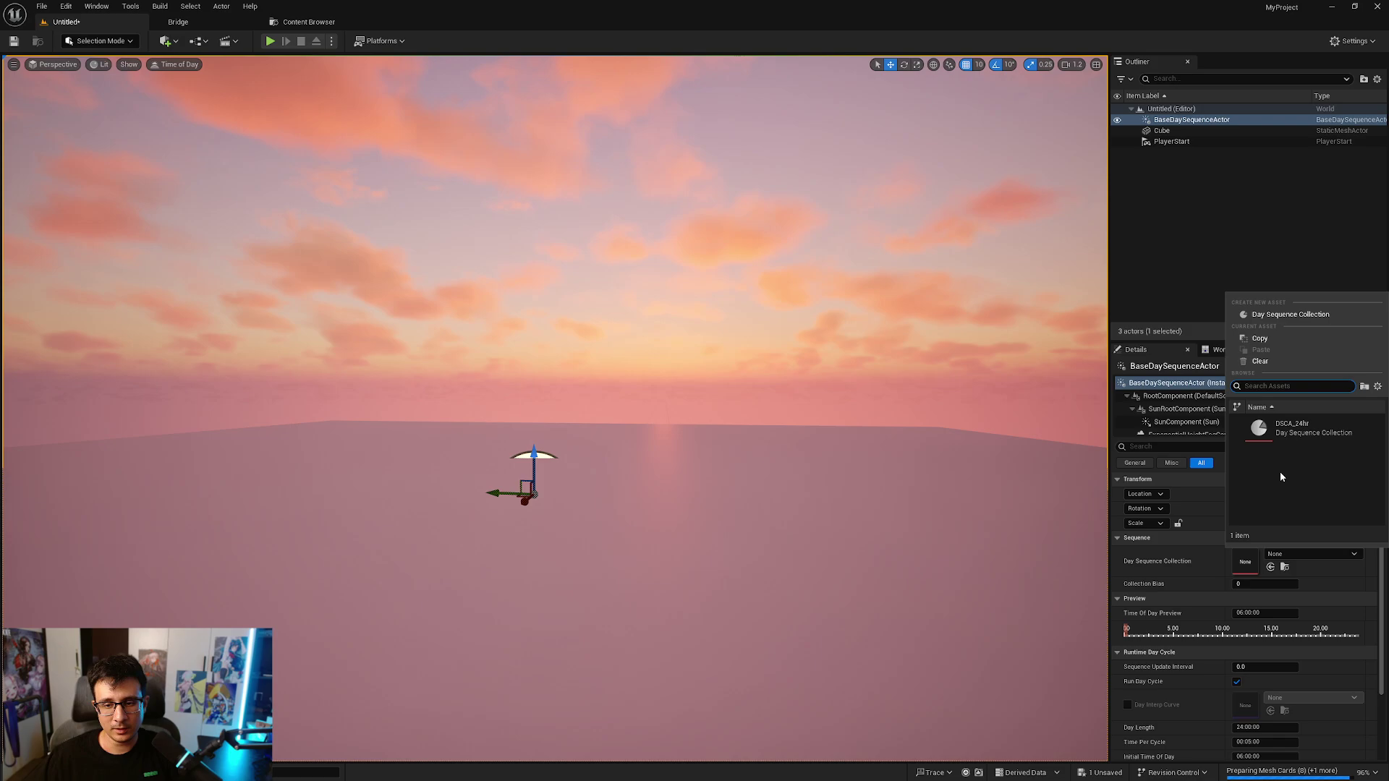
click(1307, 431)
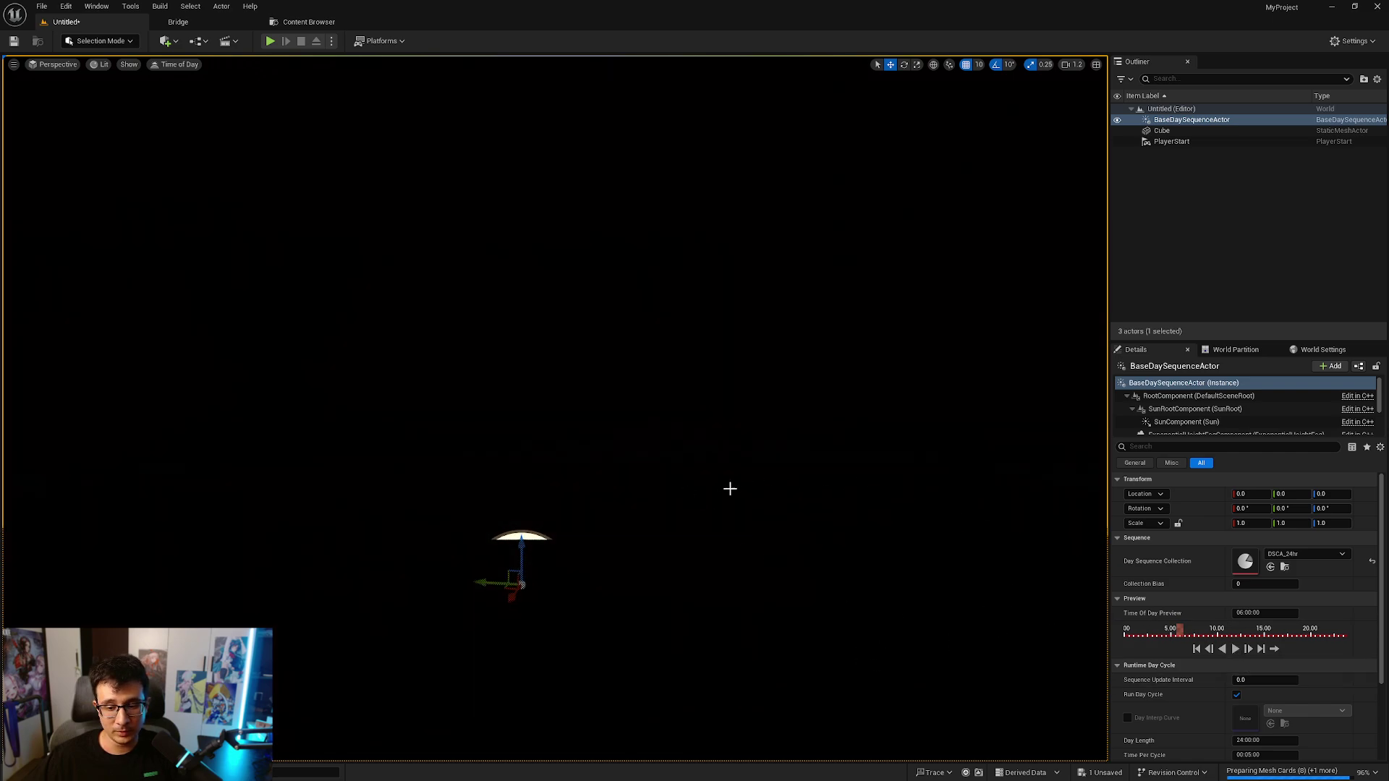
Scrub the time of day preview to the early night hours and review the Runtime Day Cycle settings
right_drag(730, 489, 732, 498)
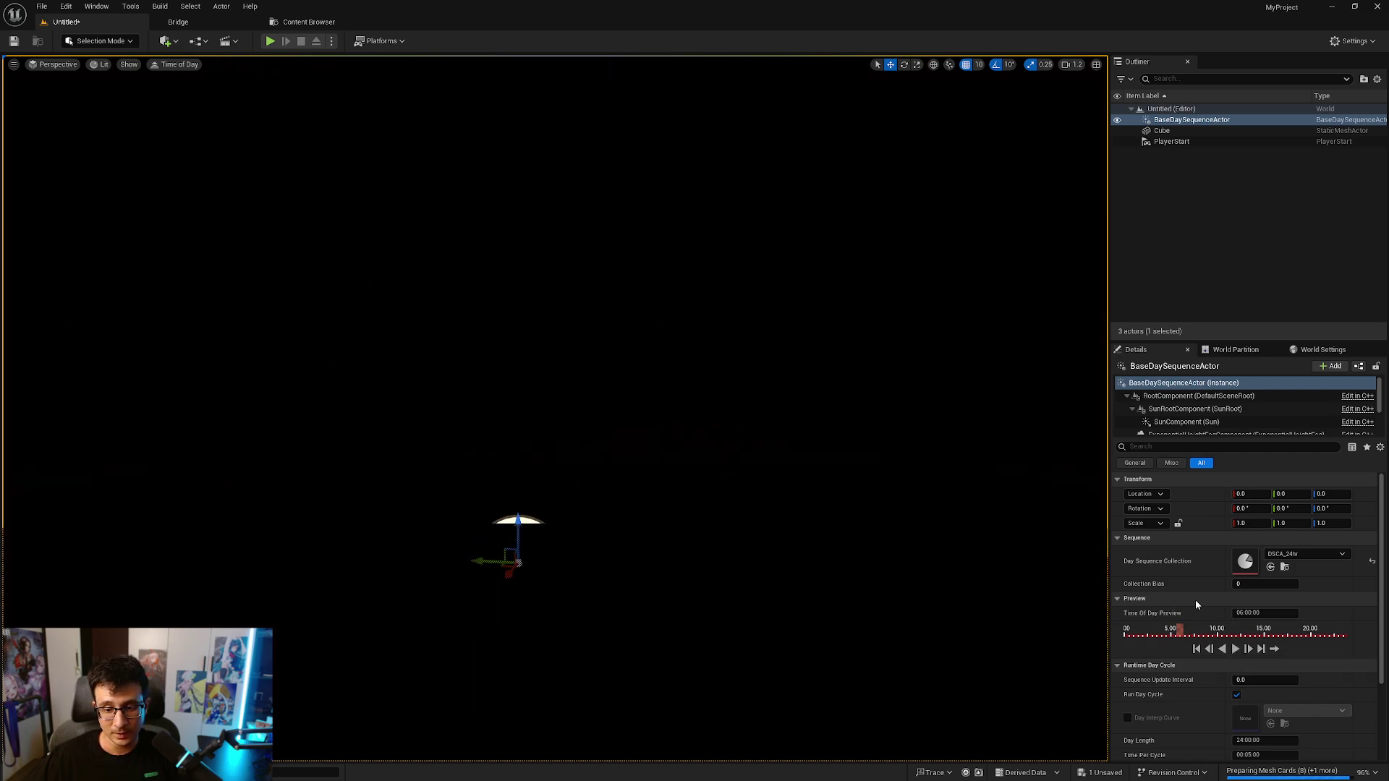
mouse_move(1145, 631)
mouse_down()
mouse_move(1203, 634)
mouse_move(1140, 635)
mouse_up()
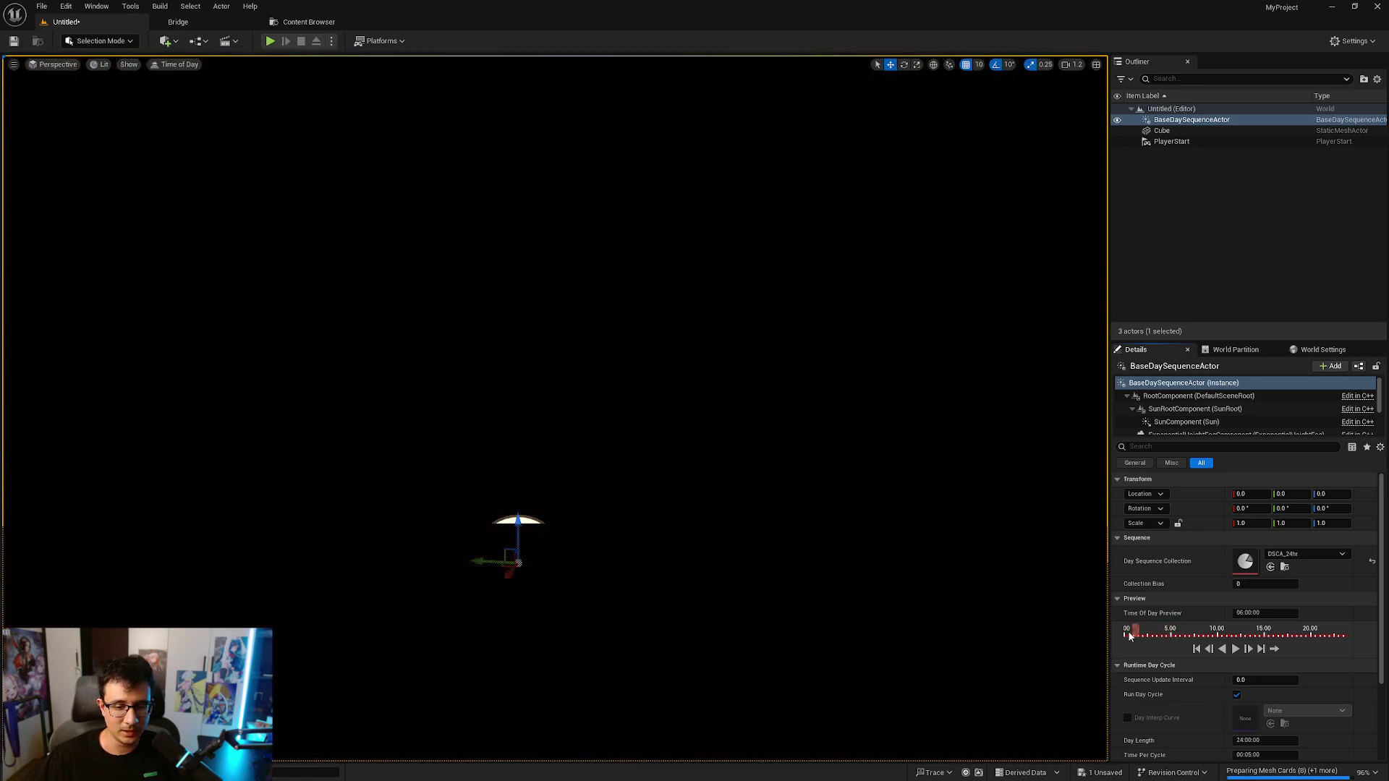
scroll(1178, 629, down, 2)
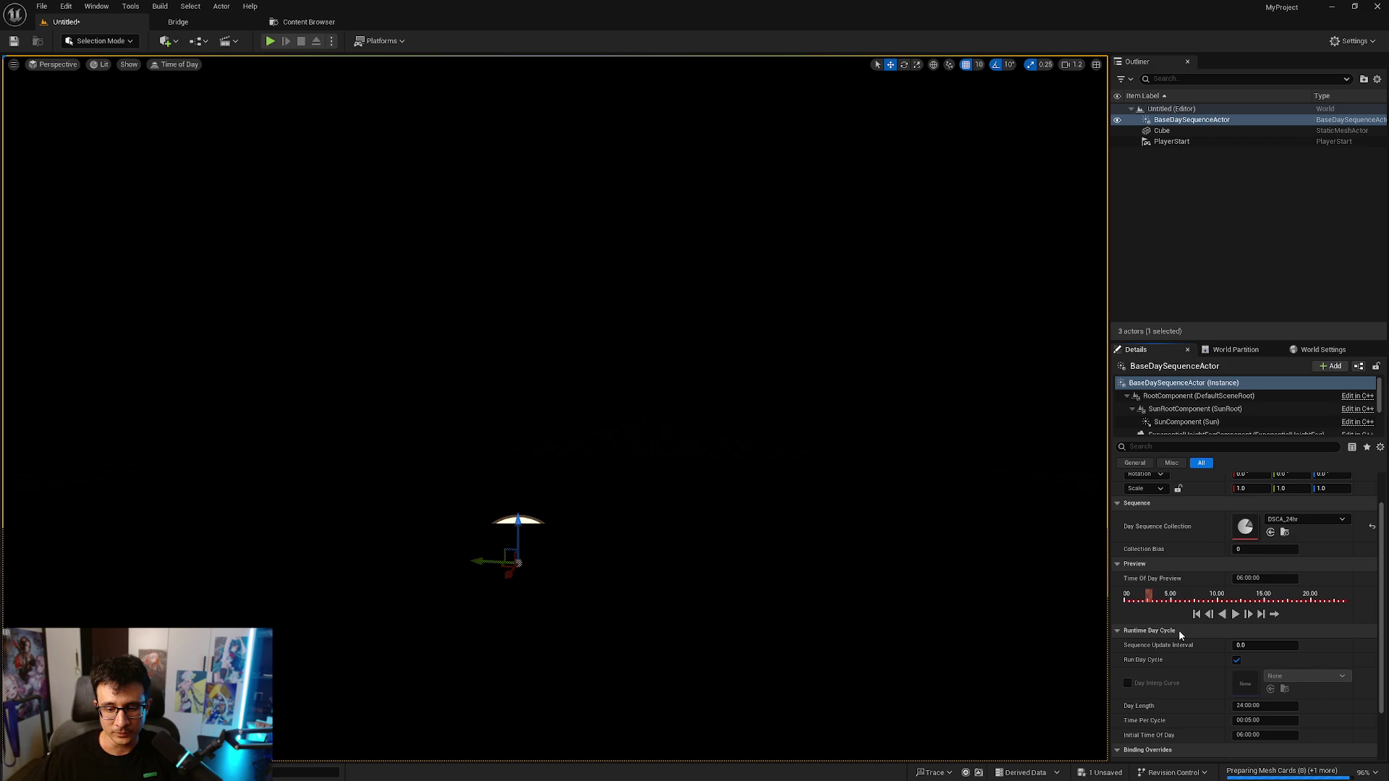
scroll(1150, 726, down, 1)
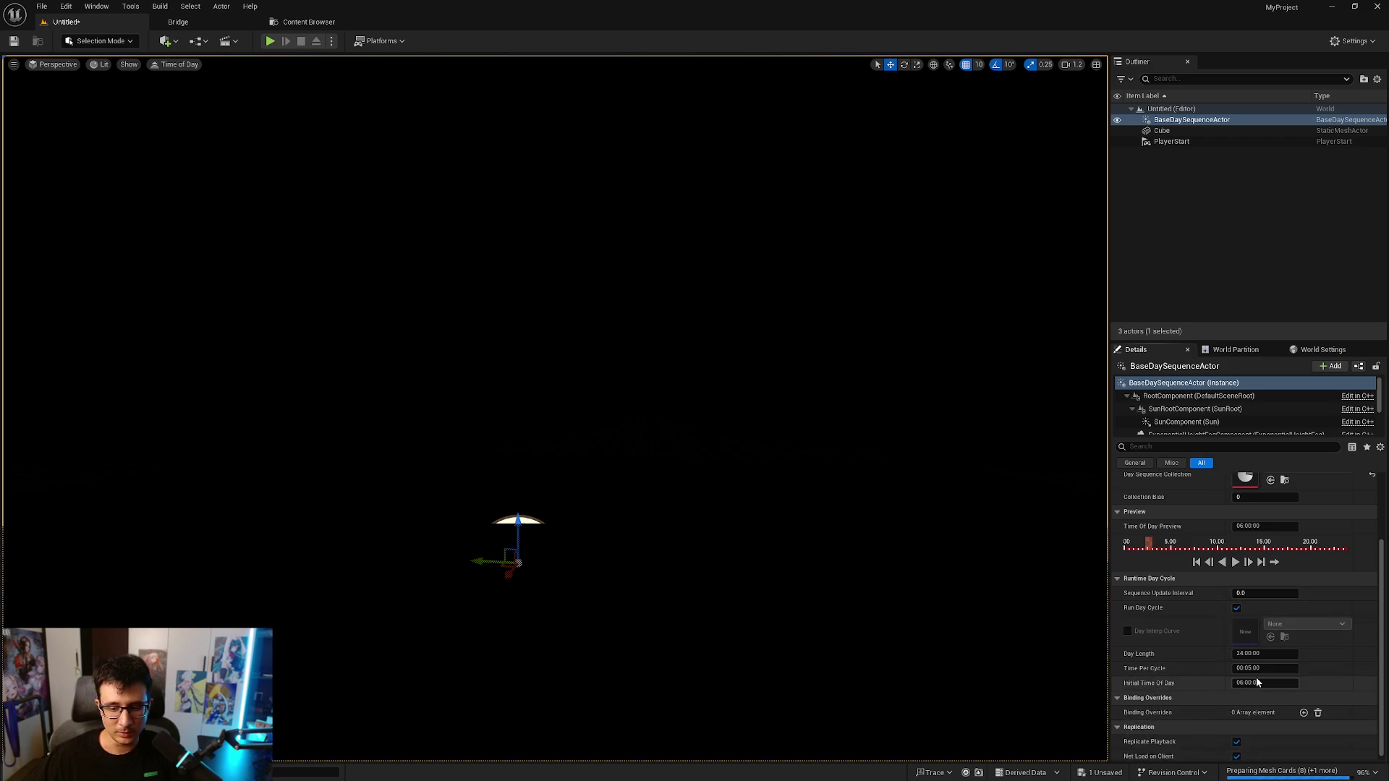
Play-test the level to watch the day cycle run with the assigned sequence collection, and stop the session
click(270, 41)
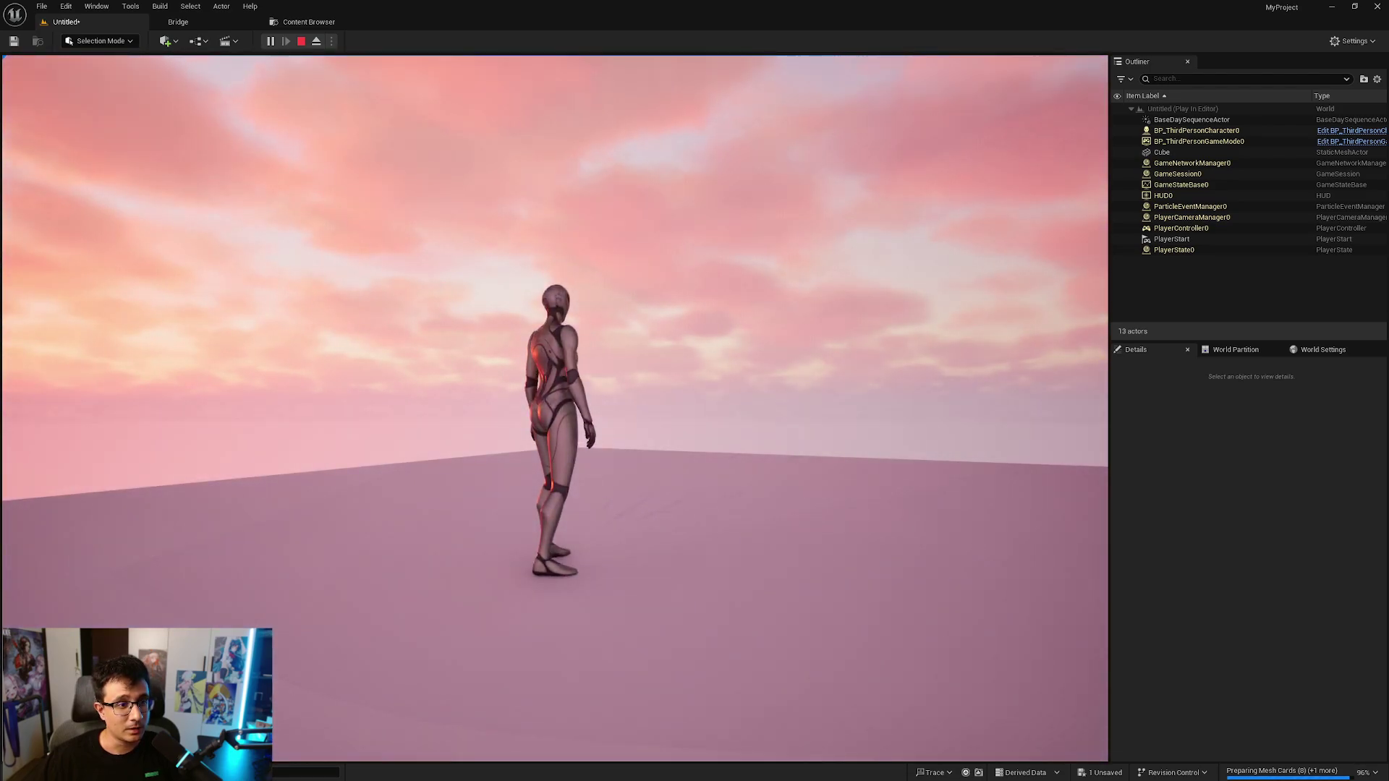
key(w)
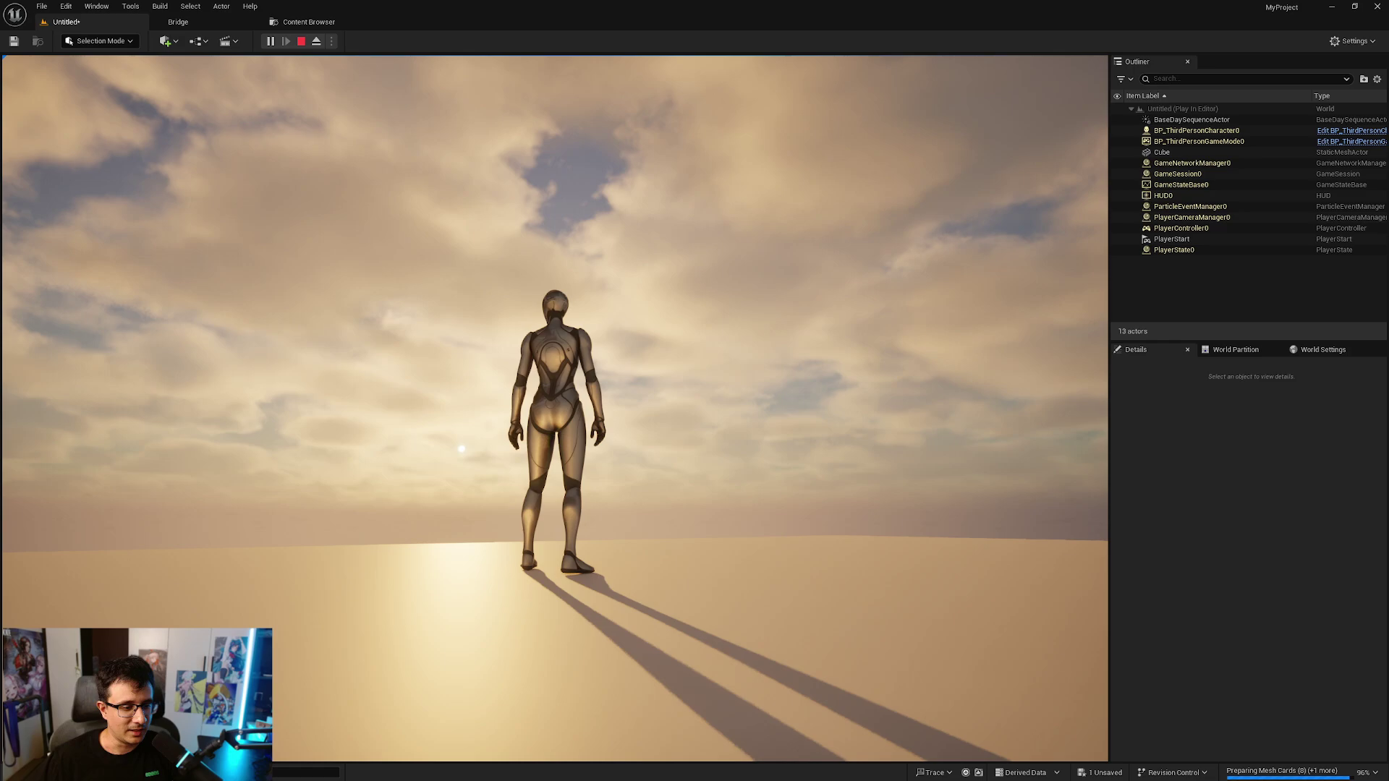
key(Escape)
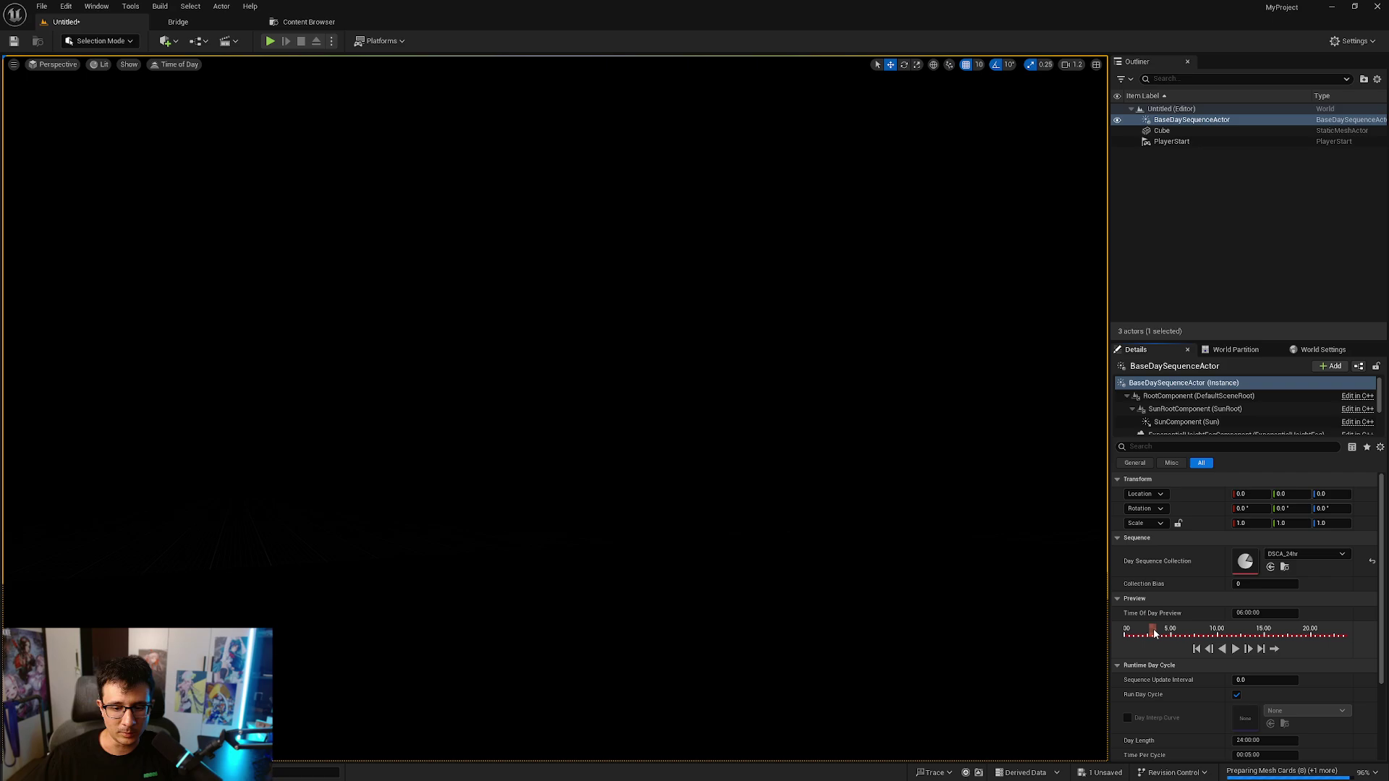
Scrub the time of day preview forward to about 17:00 for late-afternoon lighting
drag(1198, 635, 1271, 636)
right_drag(504, 279, 567, 256)
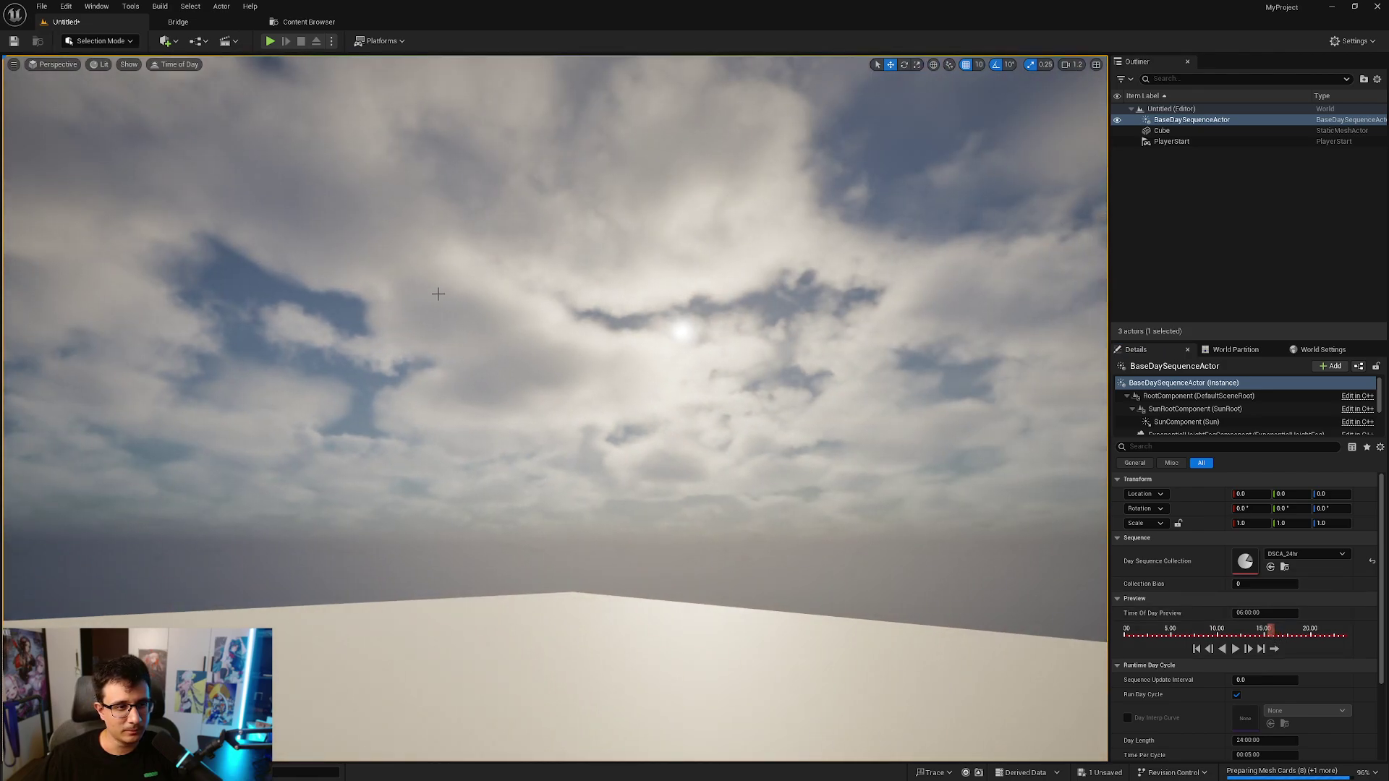
drag(1270, 635, 1283, 639)
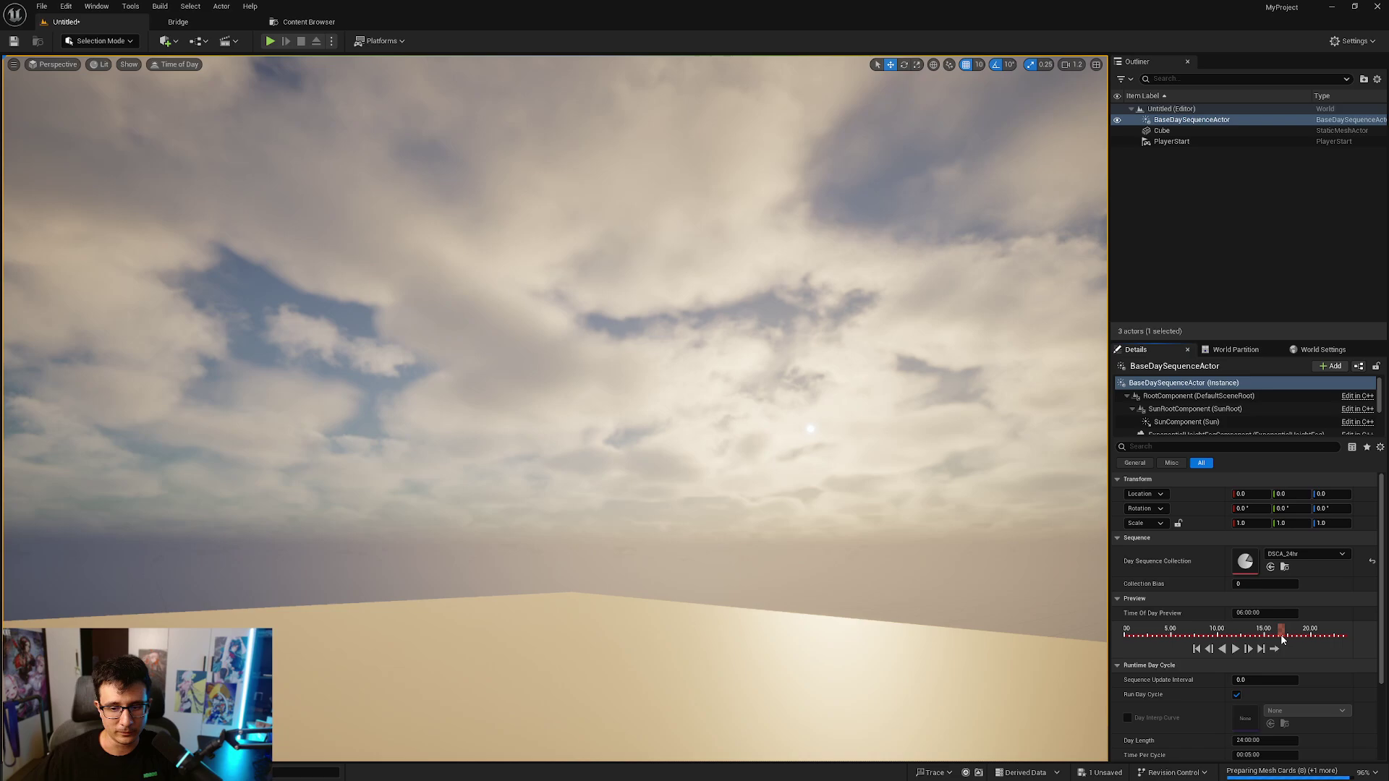
right_drag(834, 502, 797, 507)
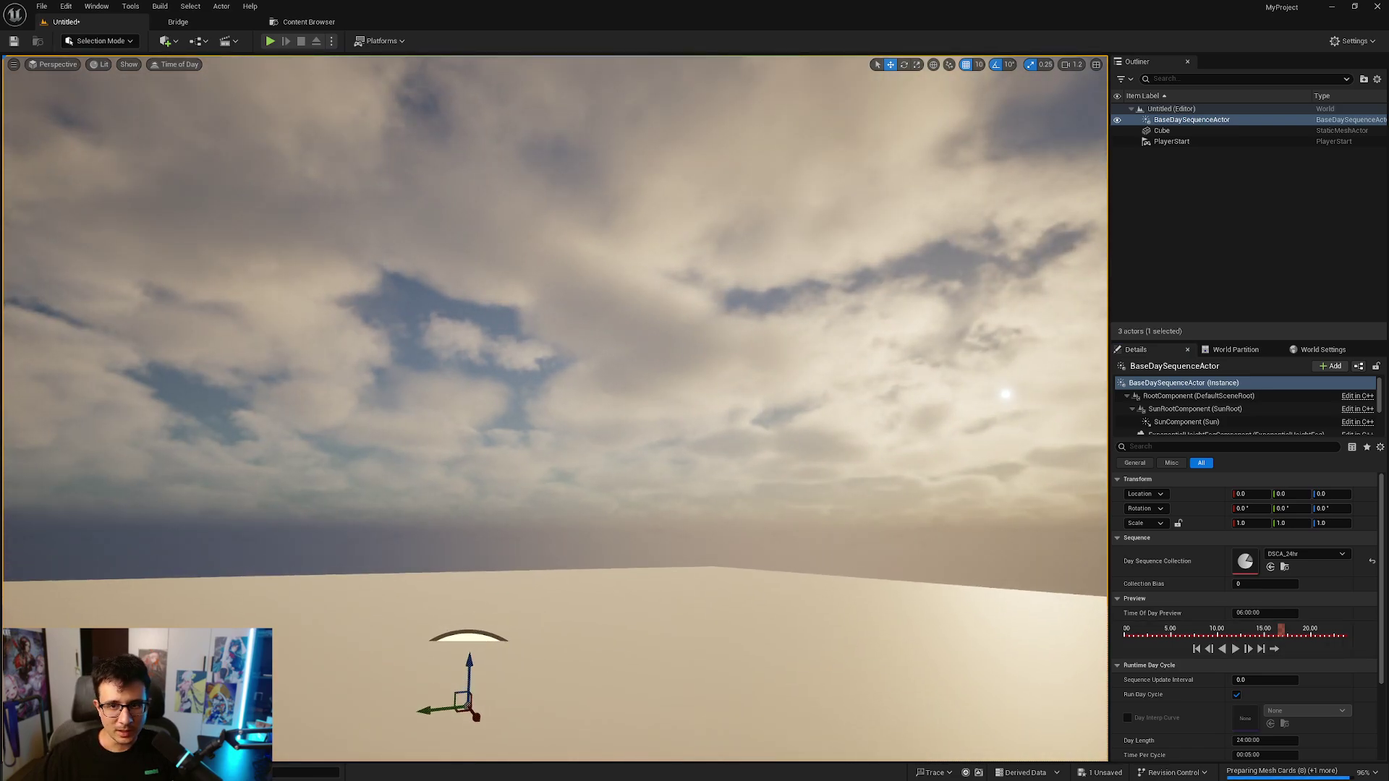
Examine the BaseDaySequenceActor's components, including the sun, height fog, sky light and volumetric cloud, and their settings
click(1163, 120)
scroll(1184, 402, down, 1)
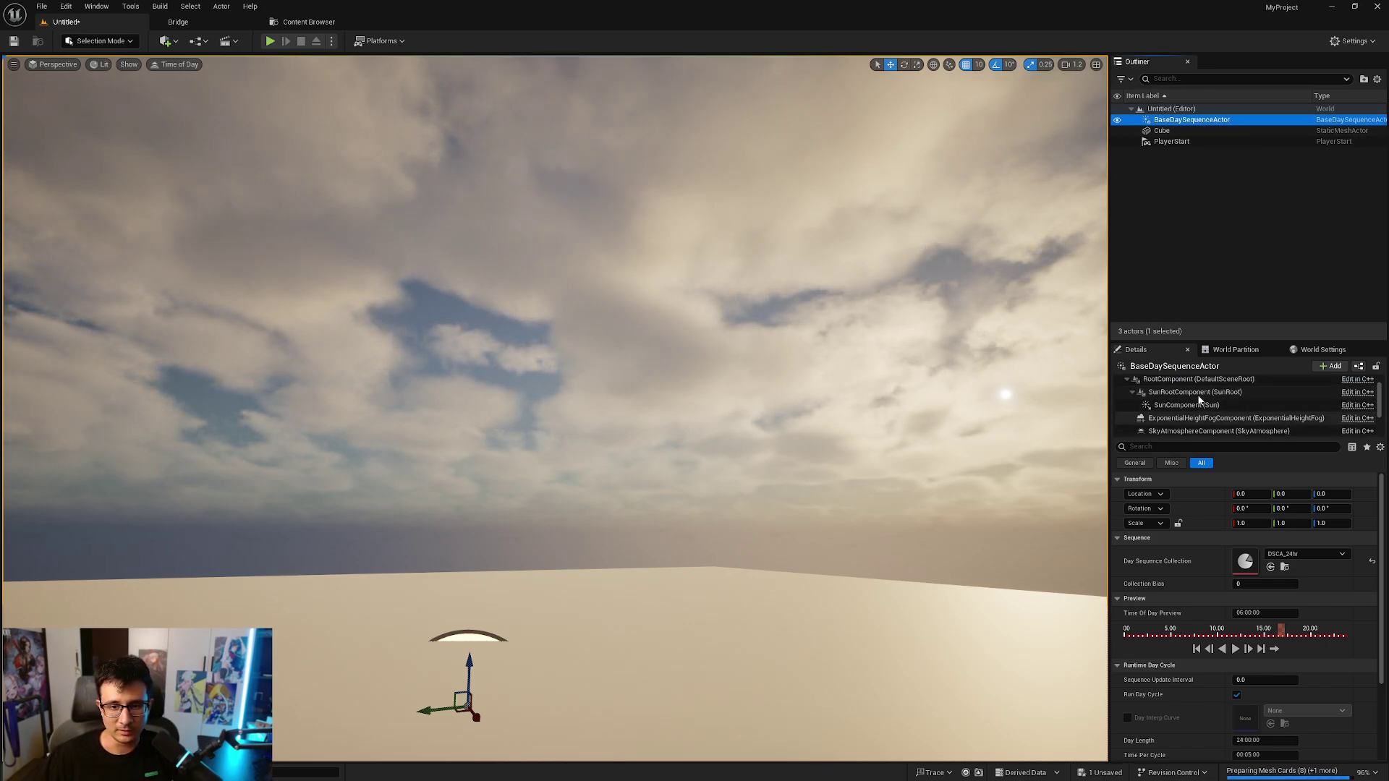
click(1184, 408)
scroll(1182, 407, down, 1)
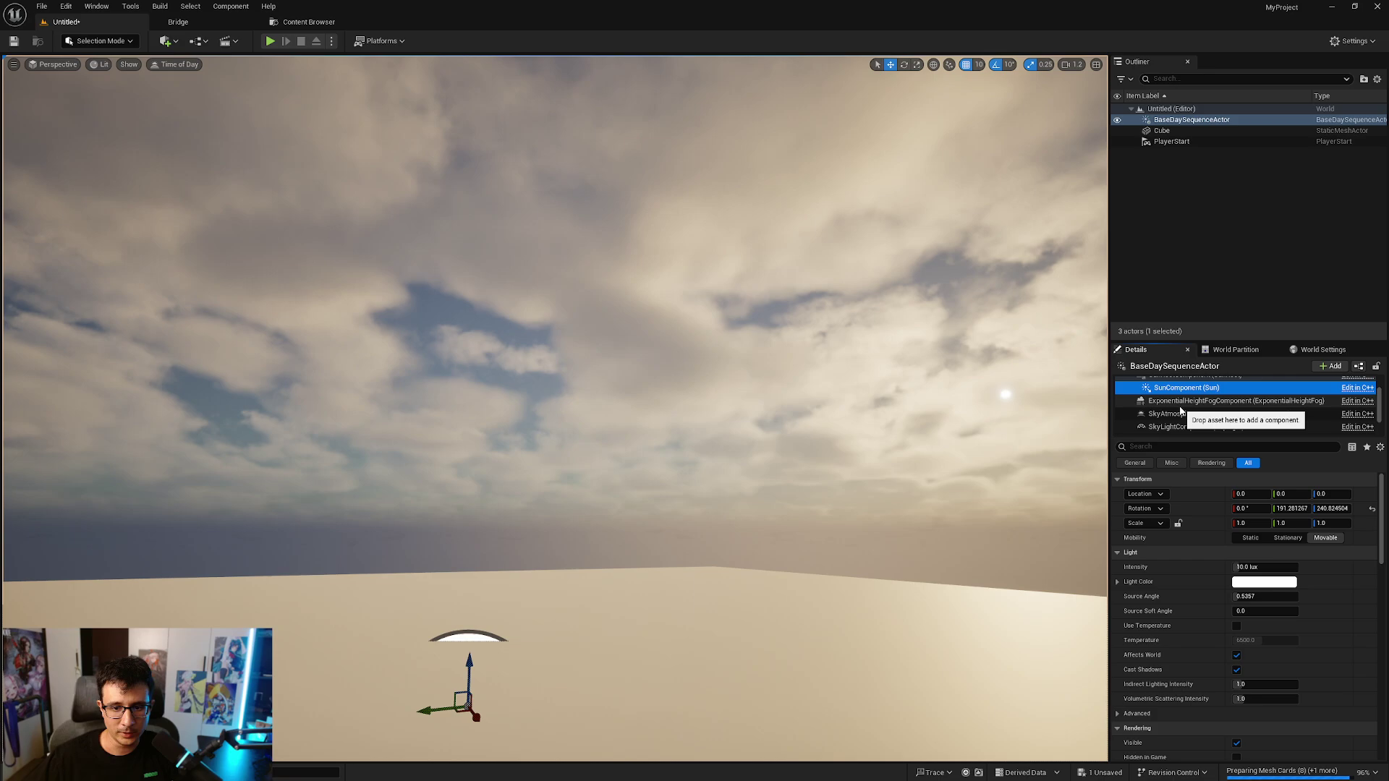
click(1180, 405)
scroll(1184, 413, down, 1)
scroll(1186, 418, down, 1)
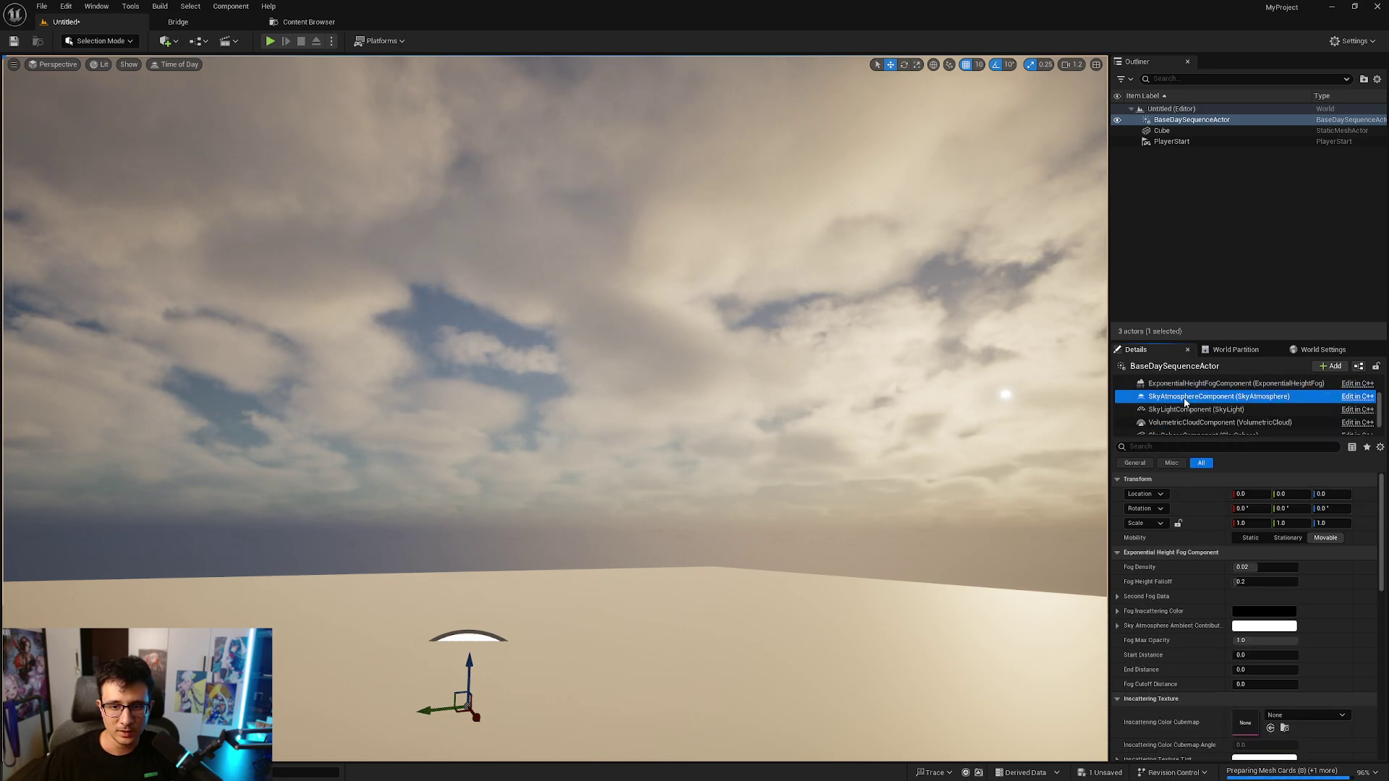
click(1187, 399)
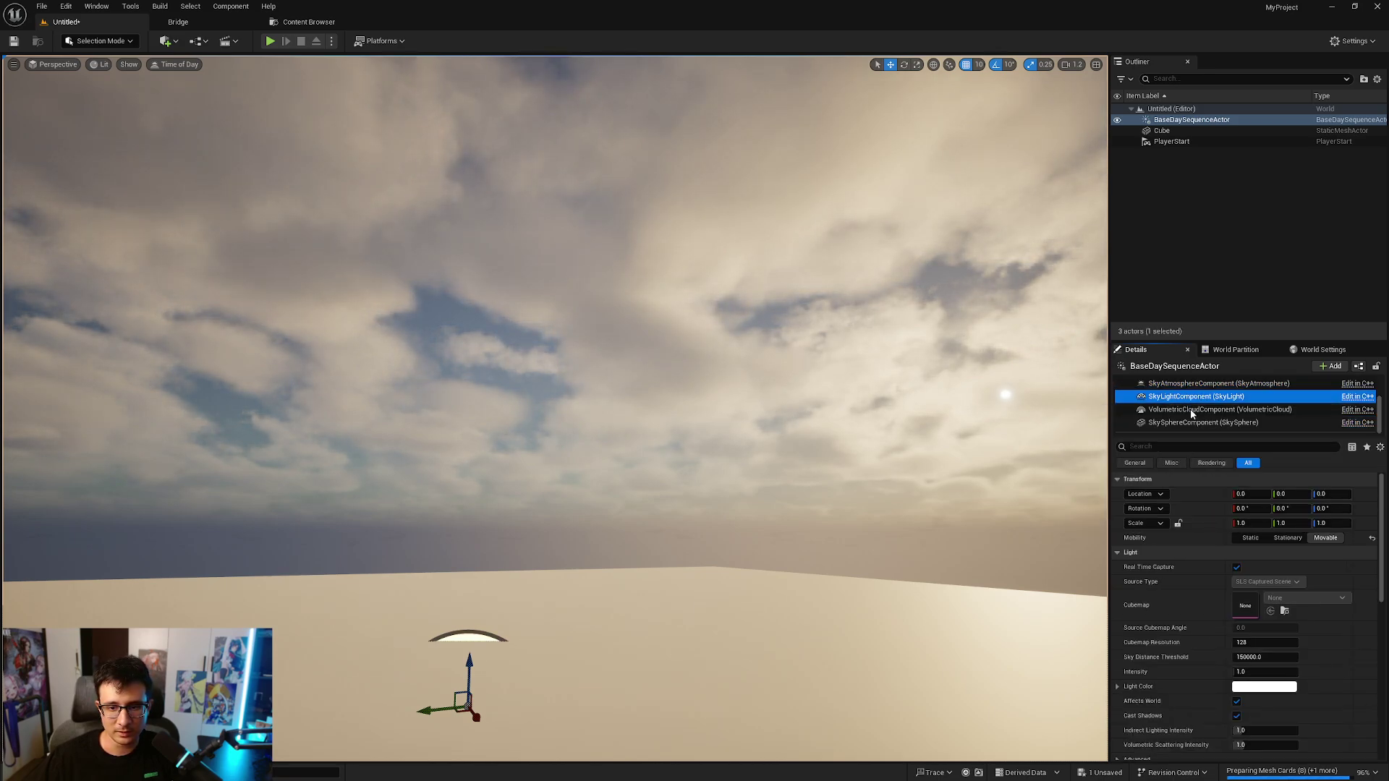
click(1197, 410)
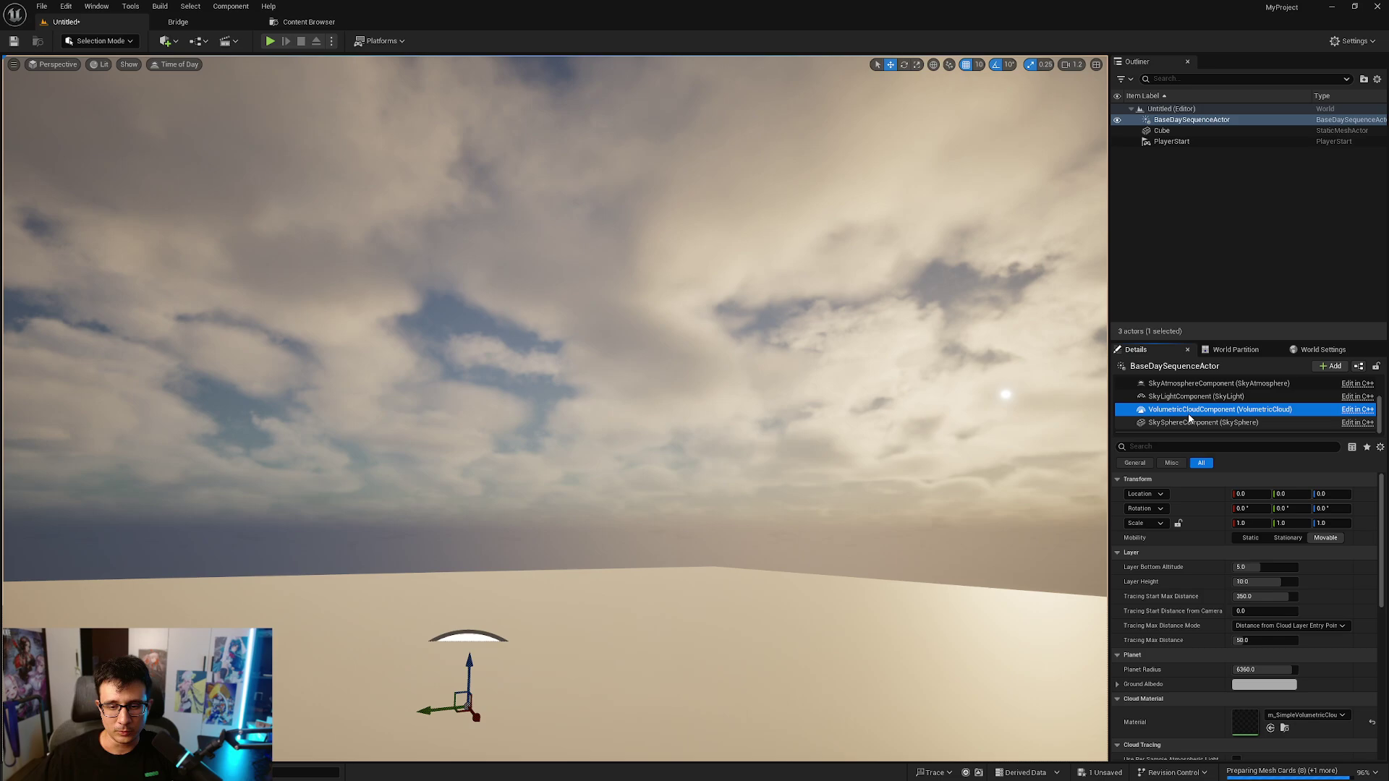
mouse_move(975, 448)
right_down()
mouse_move(1012, 447)
mouse_move(949, 443)
right_up()
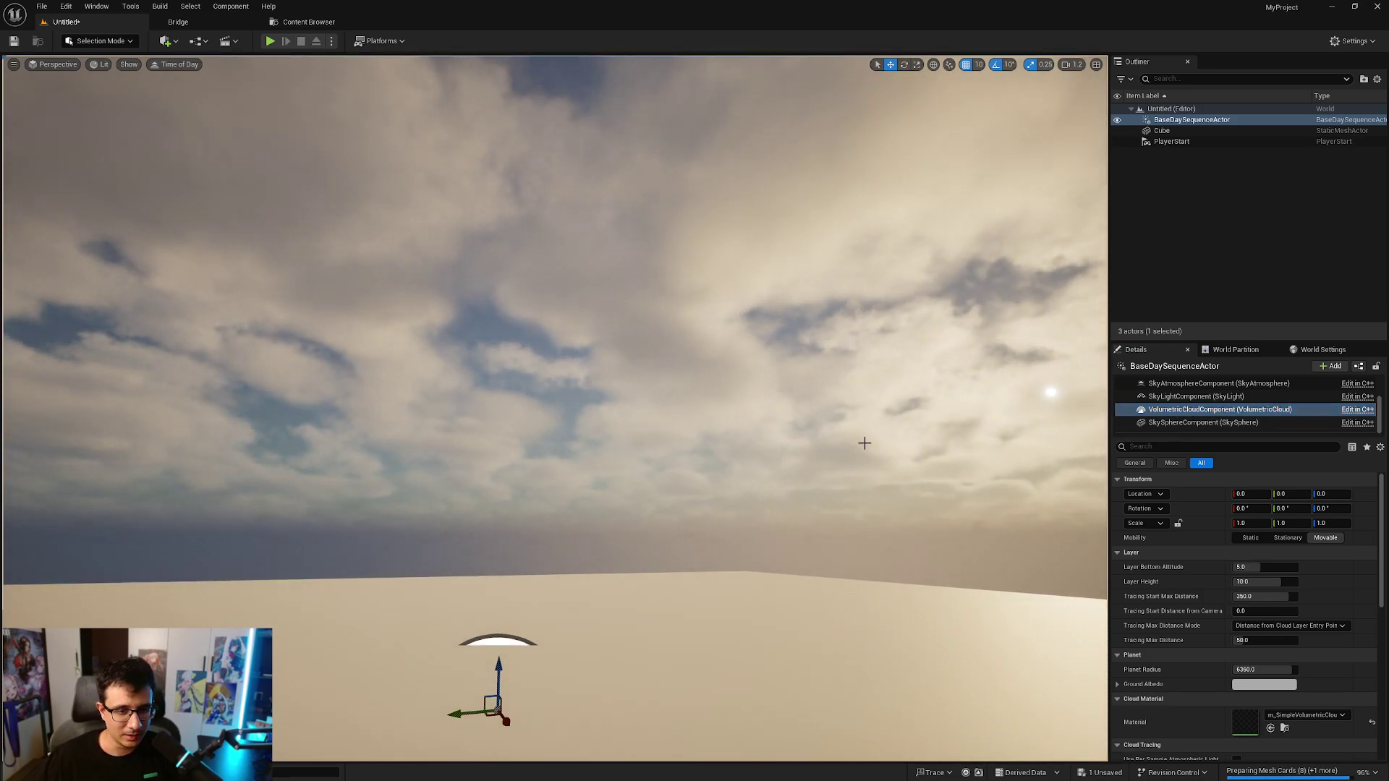
right_drag(864, 443, 857, 492)
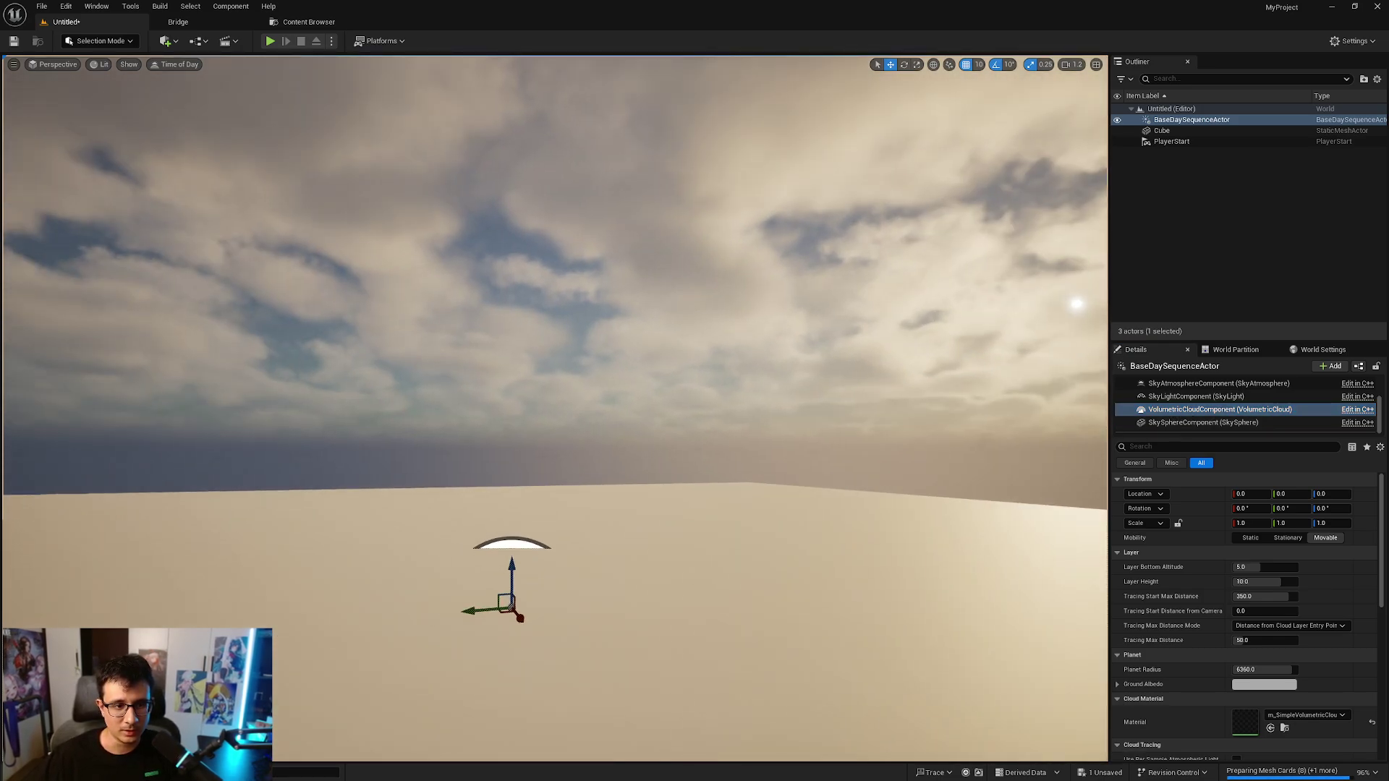
Try placing a Directional Light from the light actors above the ground, and delete it from the level
click(173, 45)
mouse_move(217, 165)
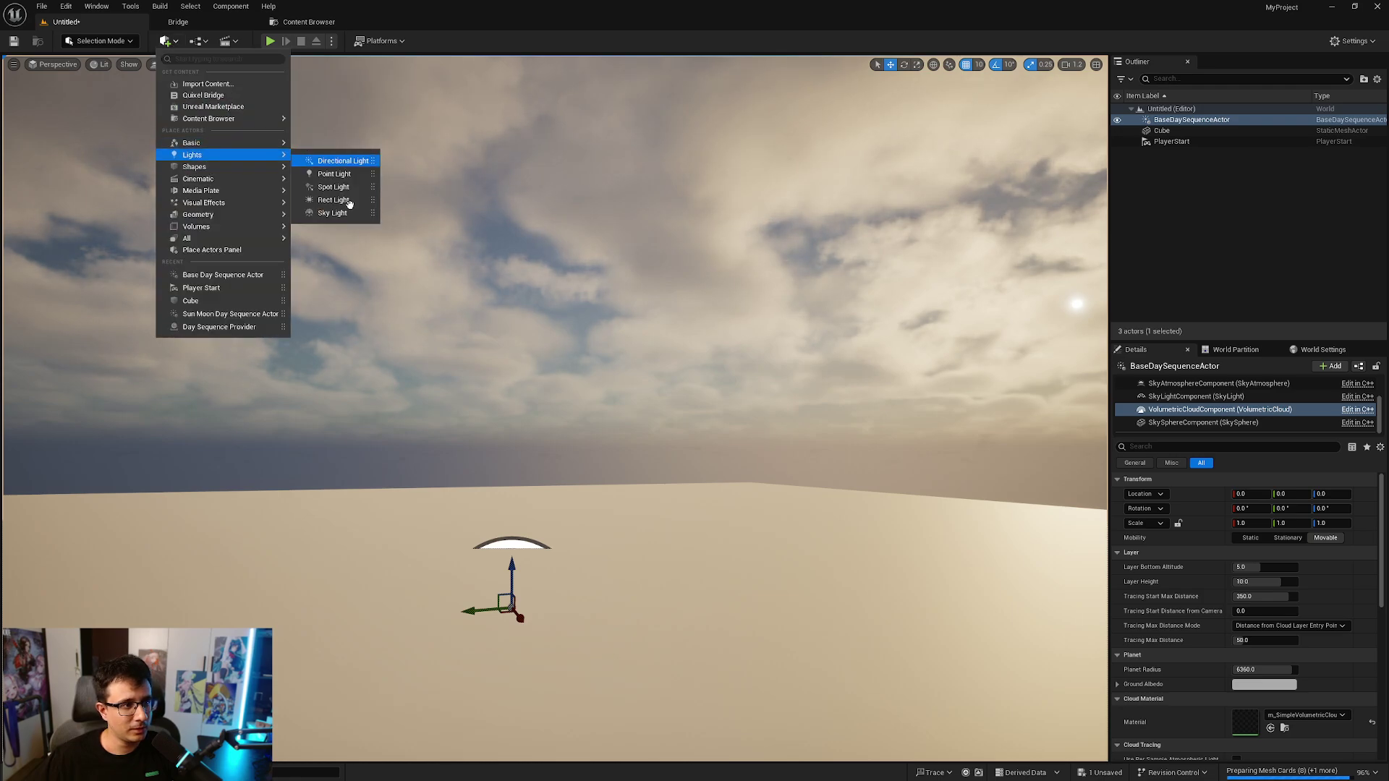
drag(349, 205, 429, 508)
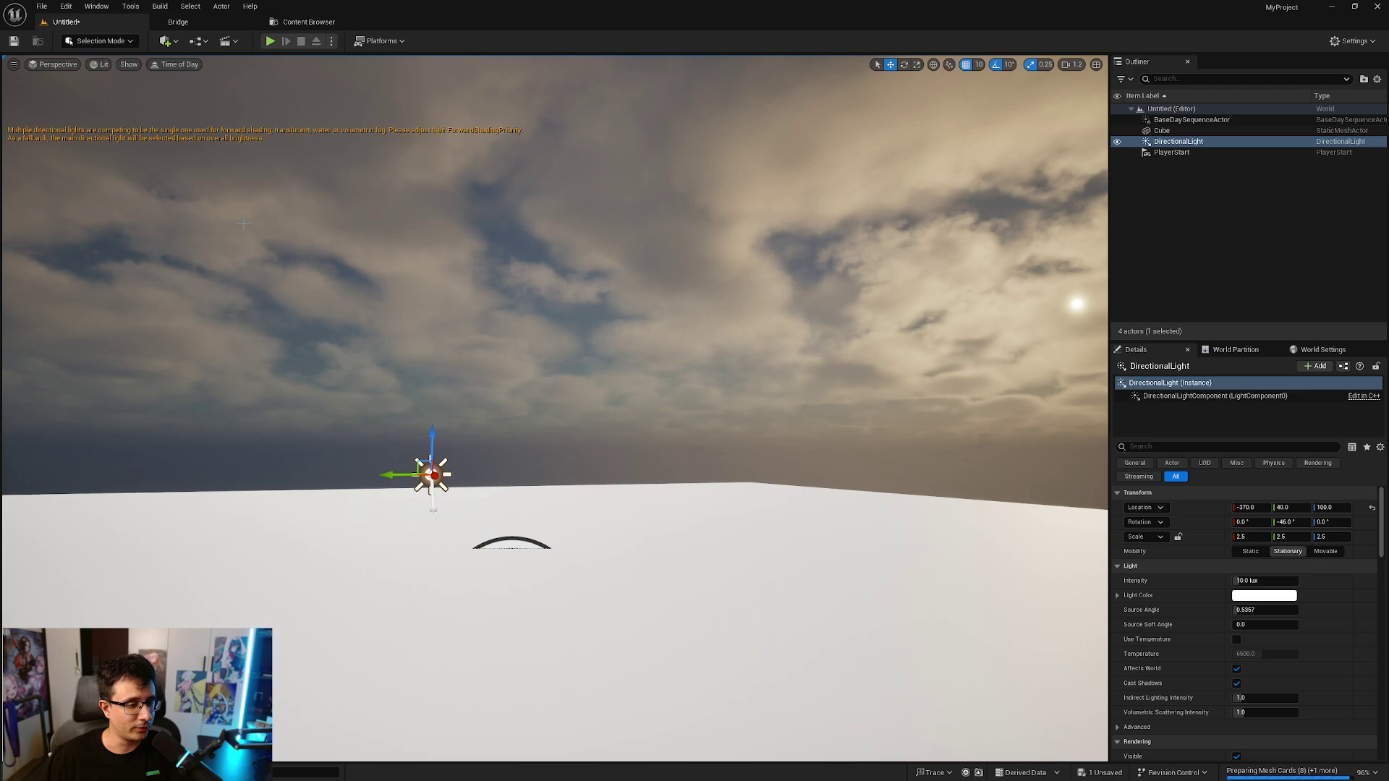
right_drag(428, 407, 272, 476)
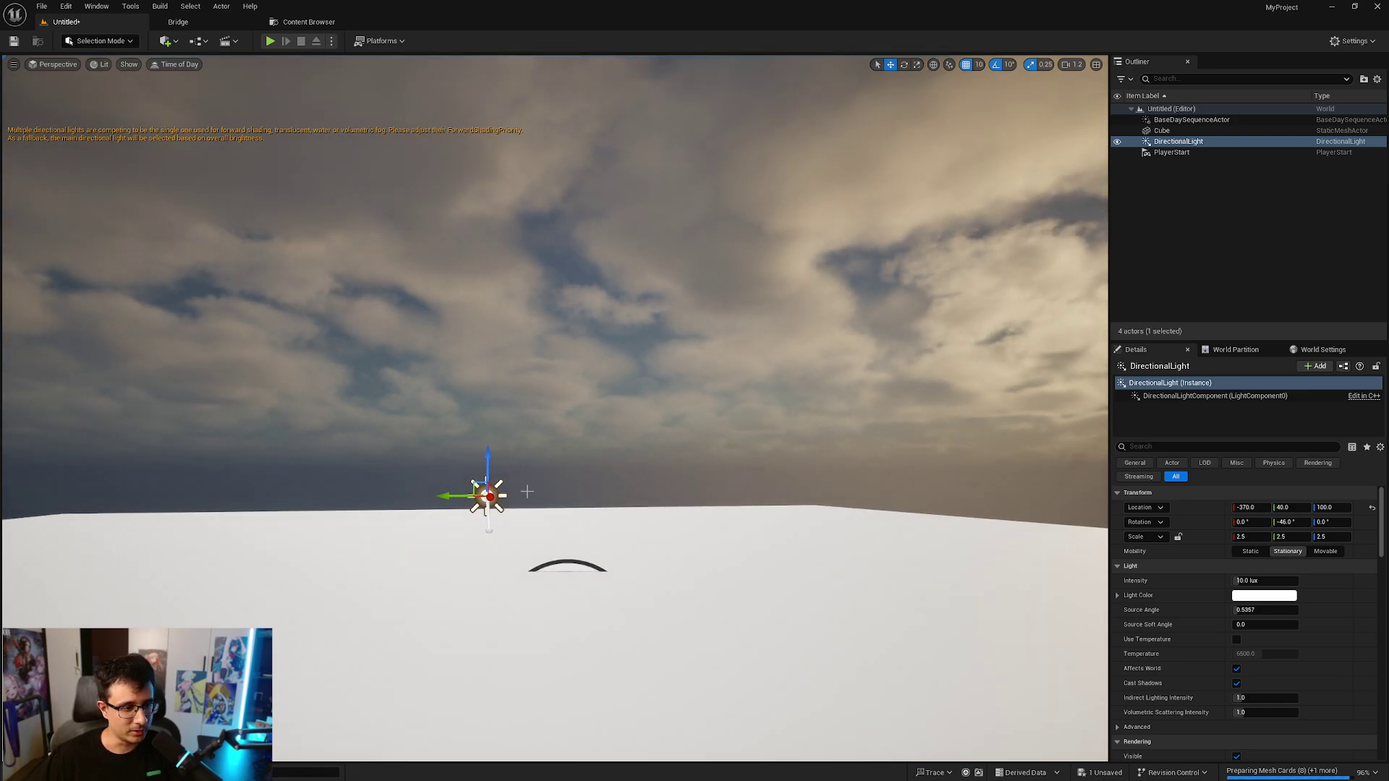
right_drag(526, 491, 527, 491)
key(Delete)
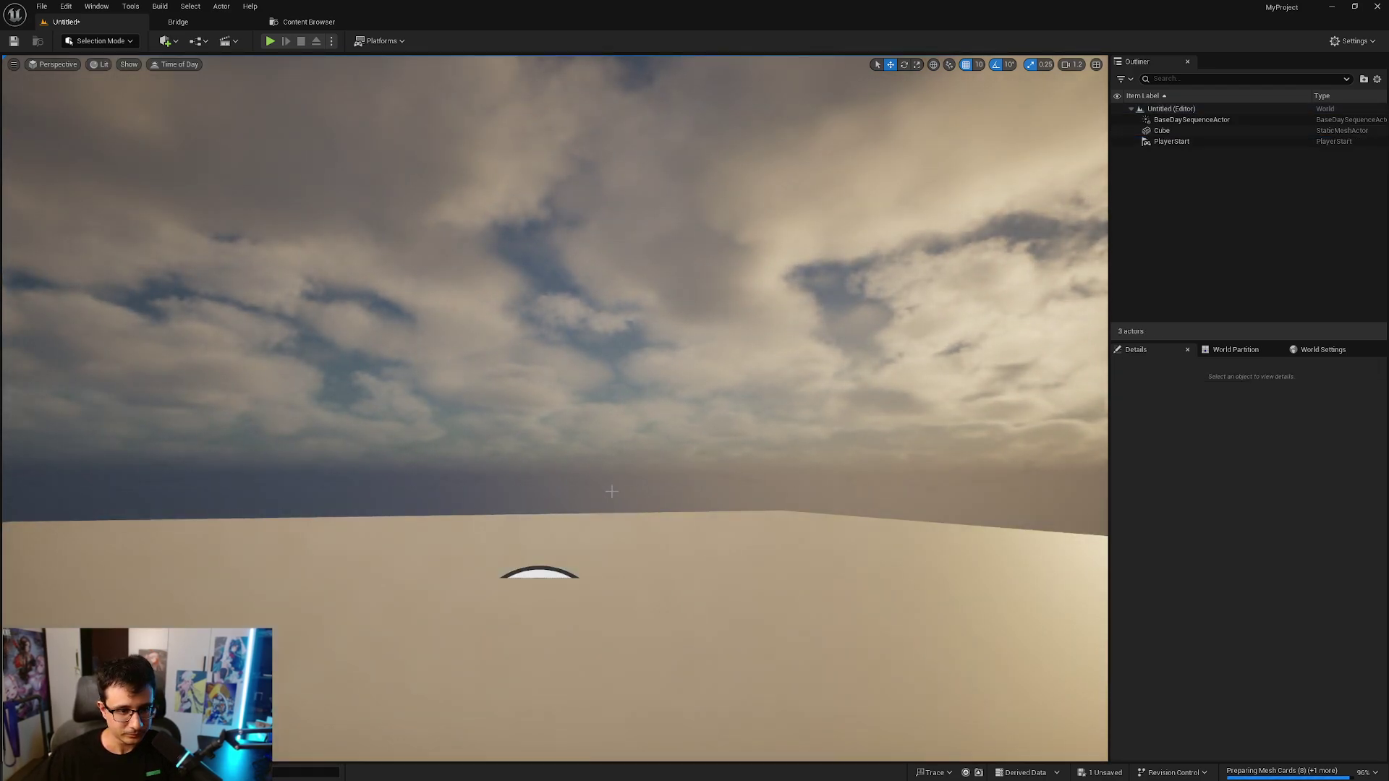
Scrub the BaseDaySequenceActor's time of day preview back to mid-afternoon and on to the end of the day
click(1185, 120)
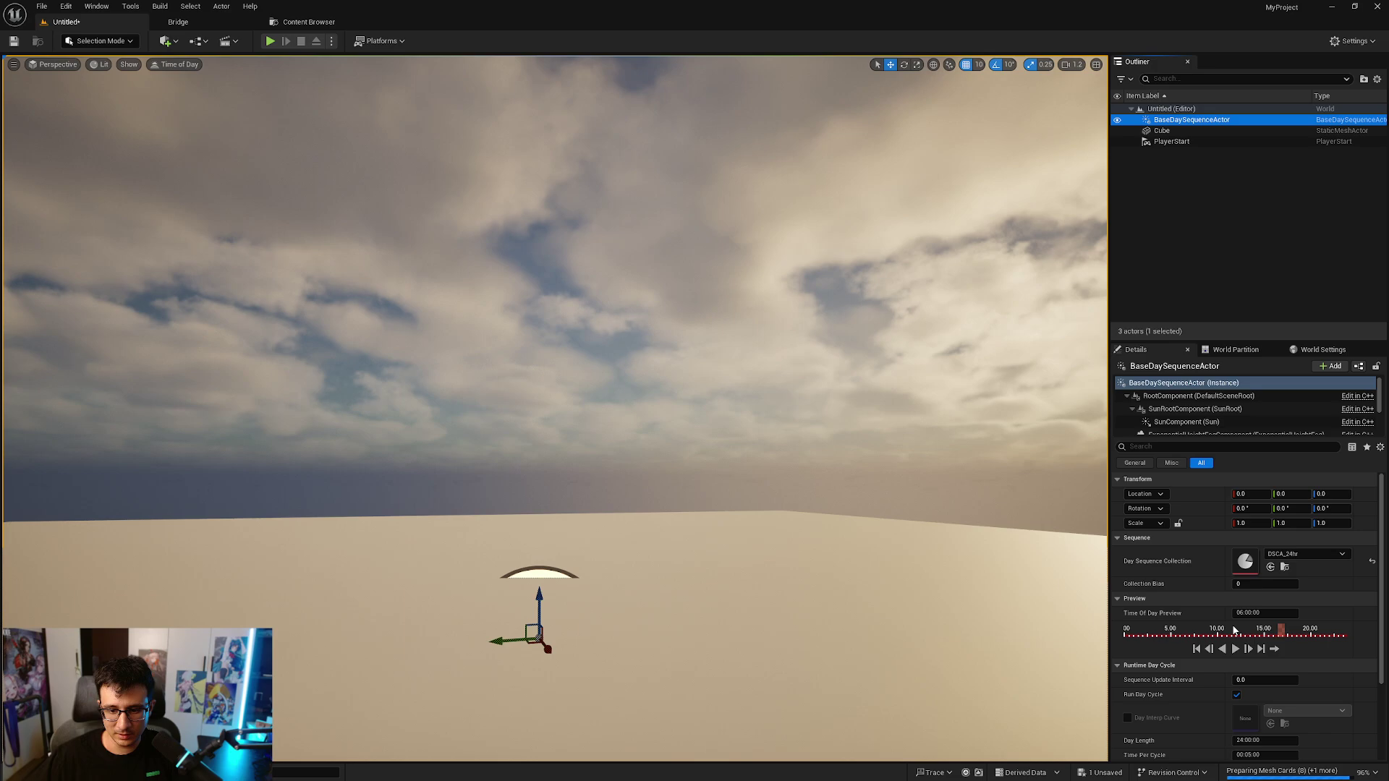
mouse_move(1283, 634)
mouse_down()
mouse_move(1321, 633)
mouse_move(1257, 637)
mouse_up()
scroll(1234, 698, down, 2)
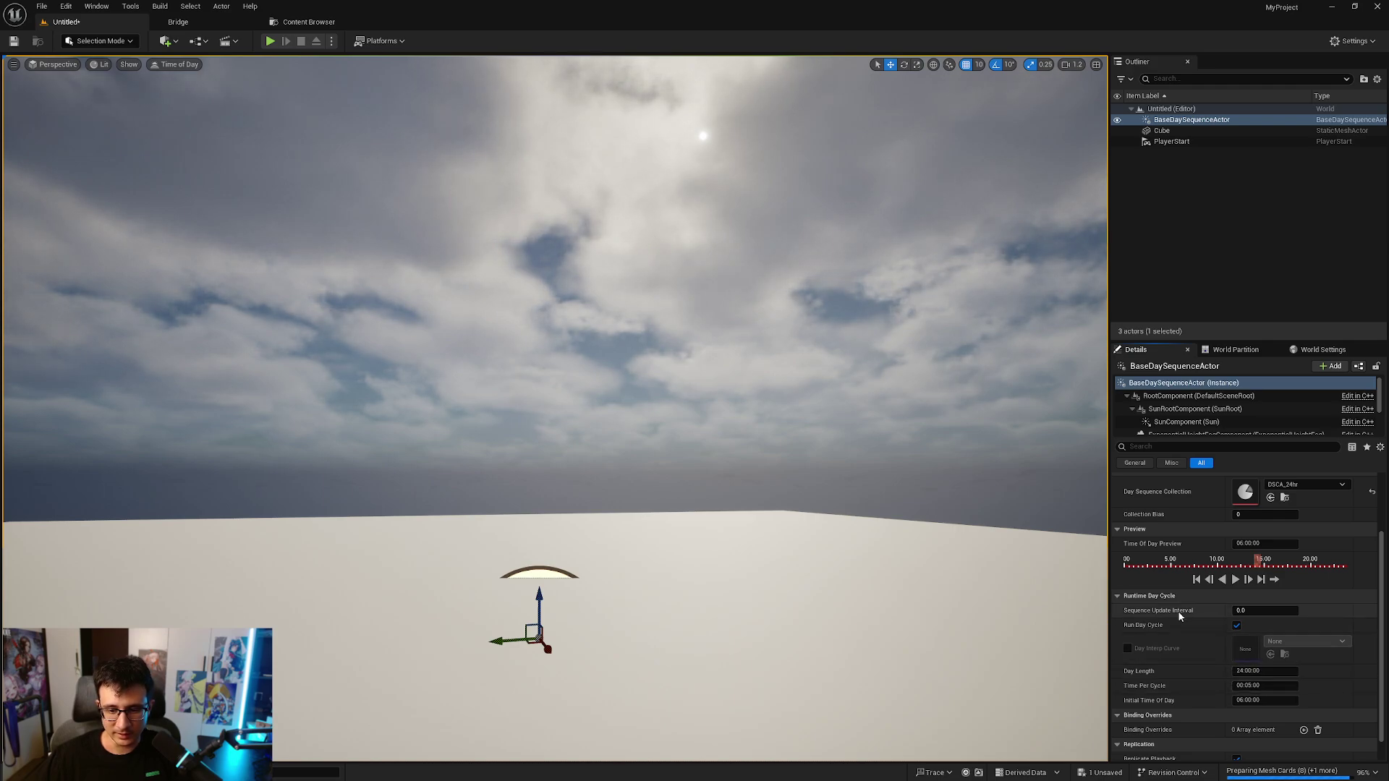
drag(1170, 569, 1358, 580)
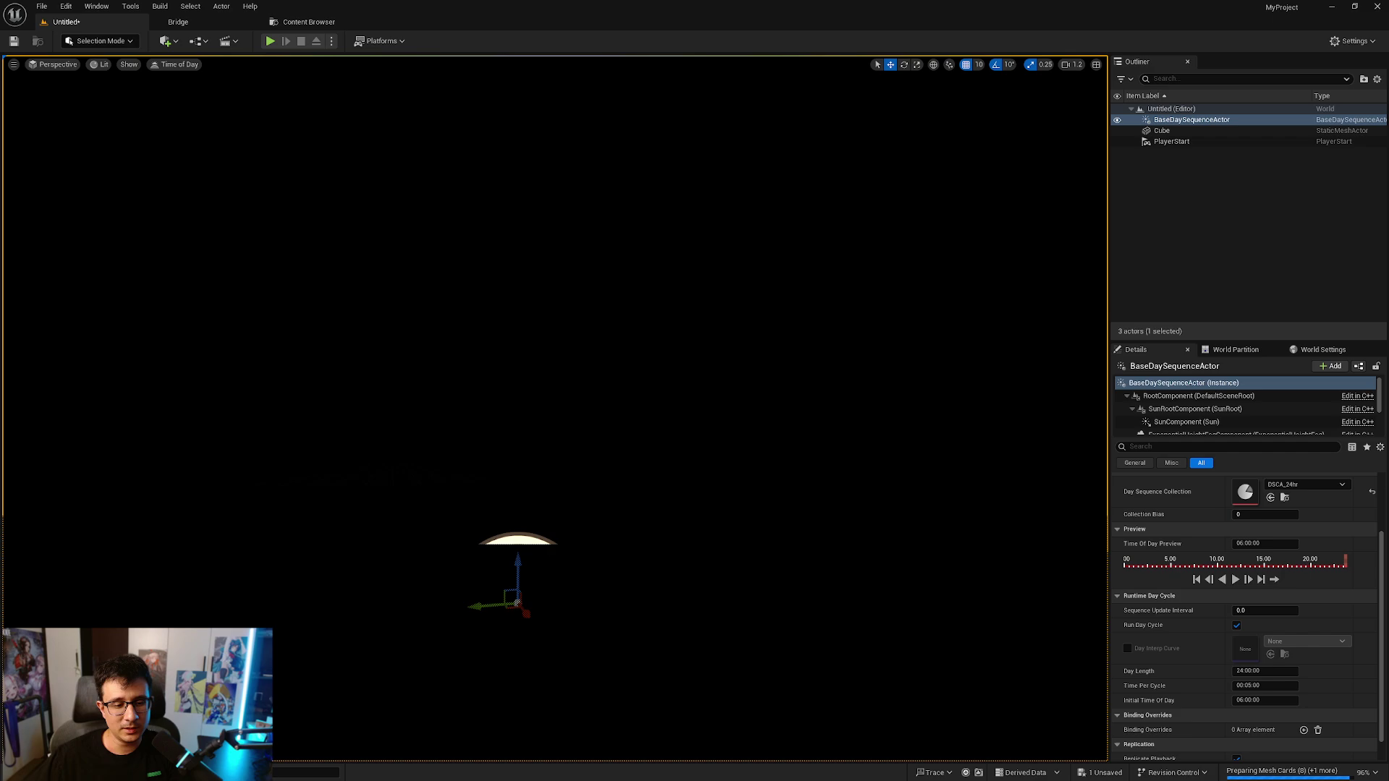
Replace the BaseDaySequenceActor with a Sun Moon Day Sequence Actor placed in the level
key(Delete)
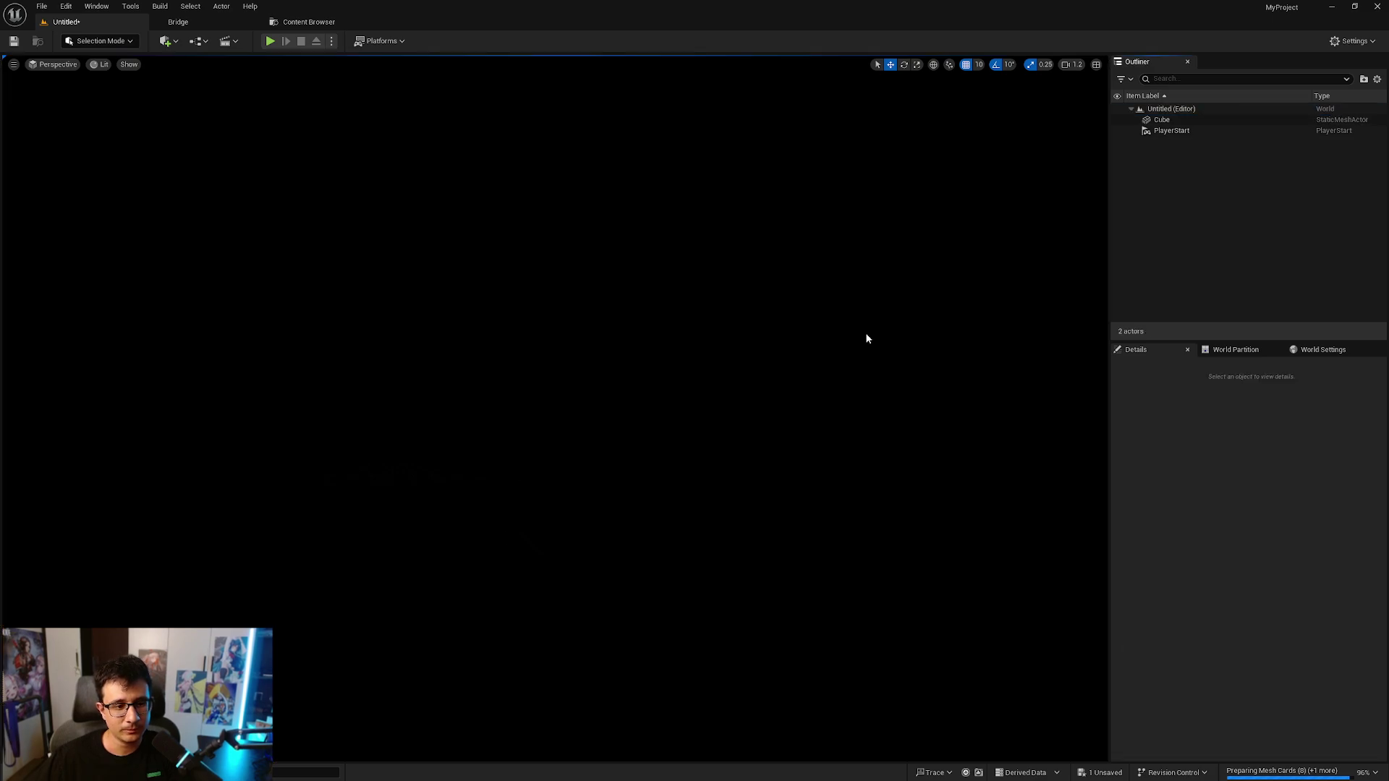
click(166, 41)
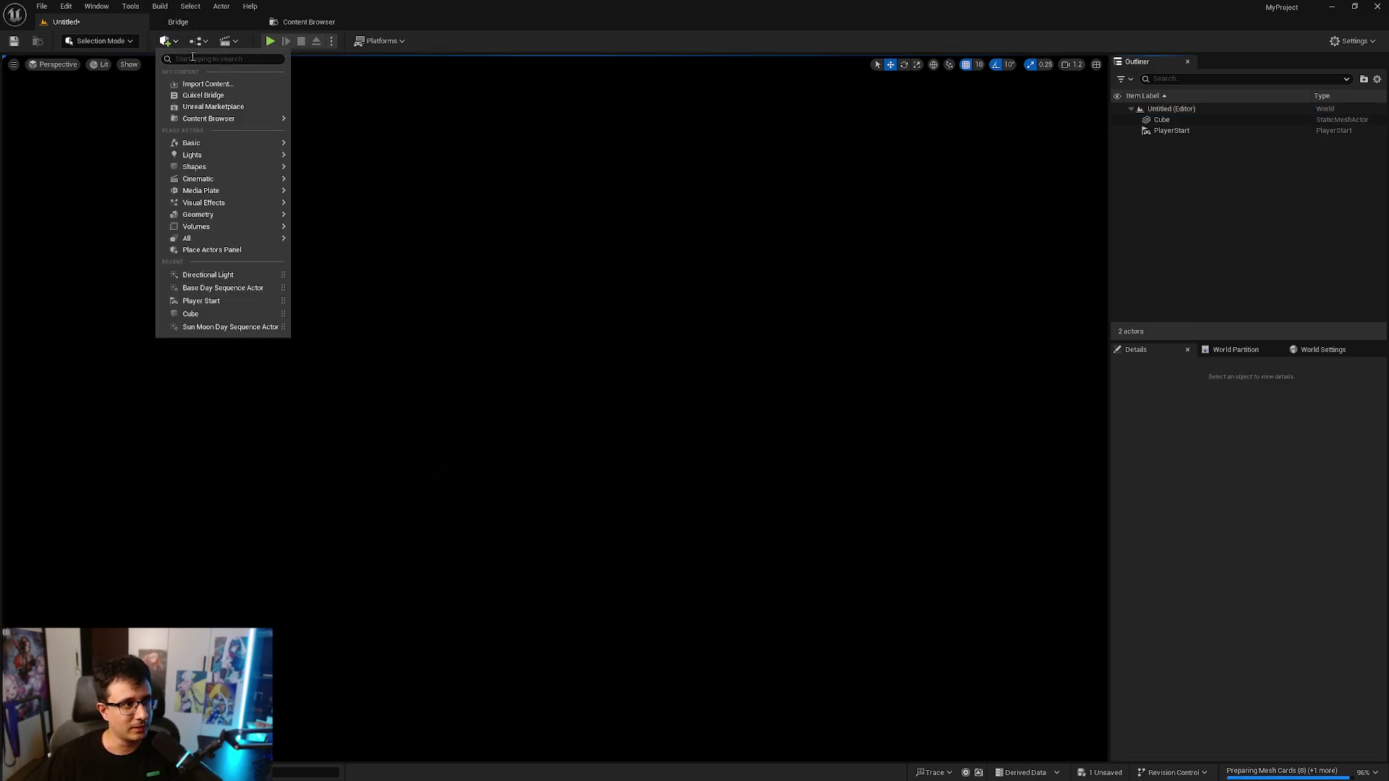
text(day)
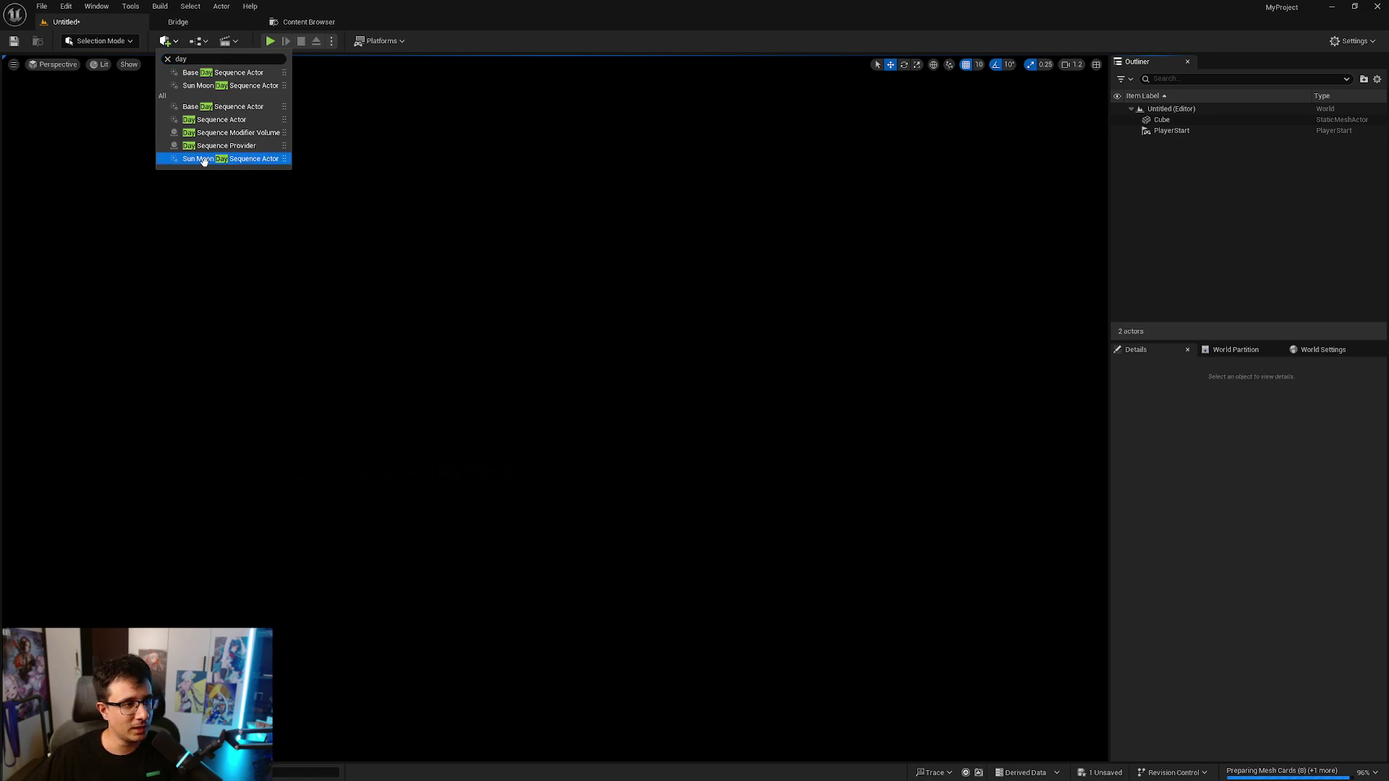
drag(195, 160, 554, 508)
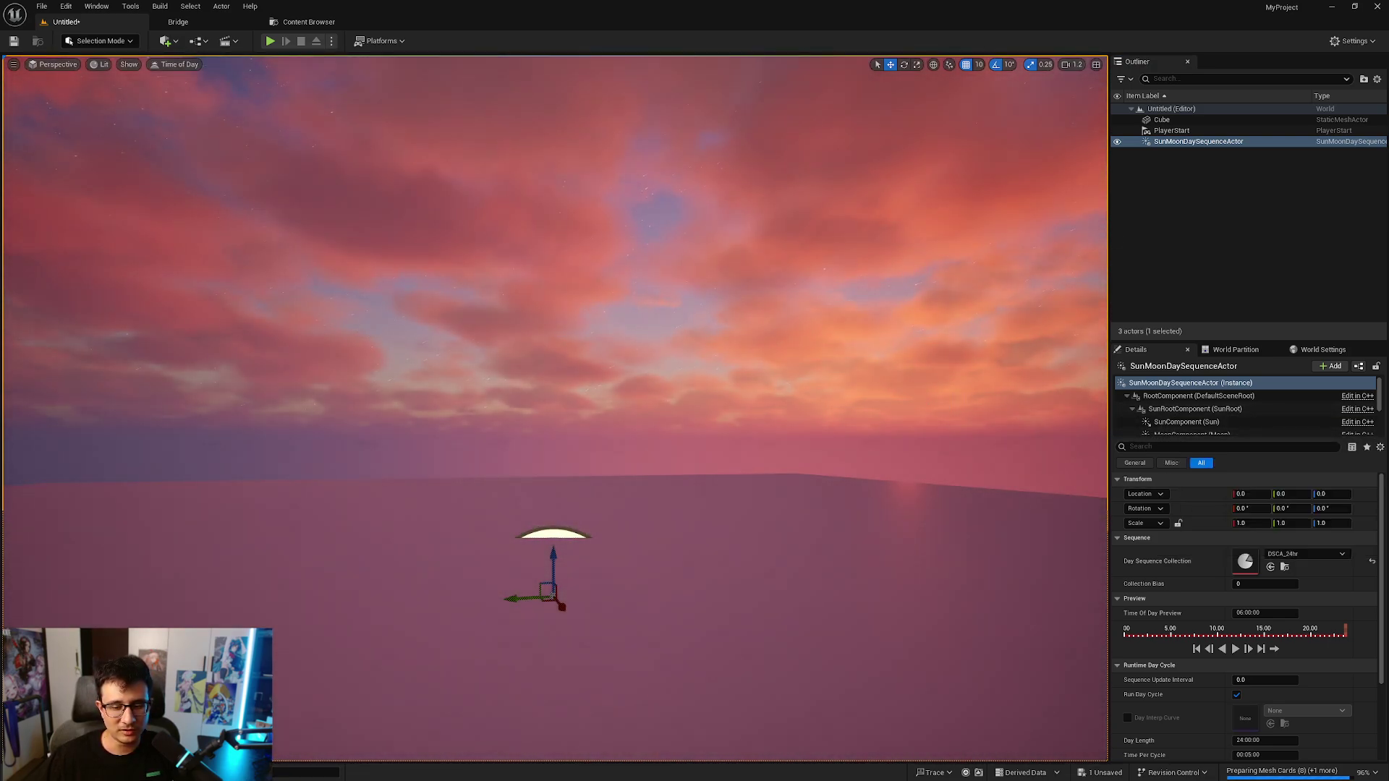
Examine the SunMoonDaySequenceActor's sun and moon components and their light settings
right_drag(723, 405, 719, 429)
scroll(719, 429, down, 2)
key(e)
scroll(1222, 398, down, 2)
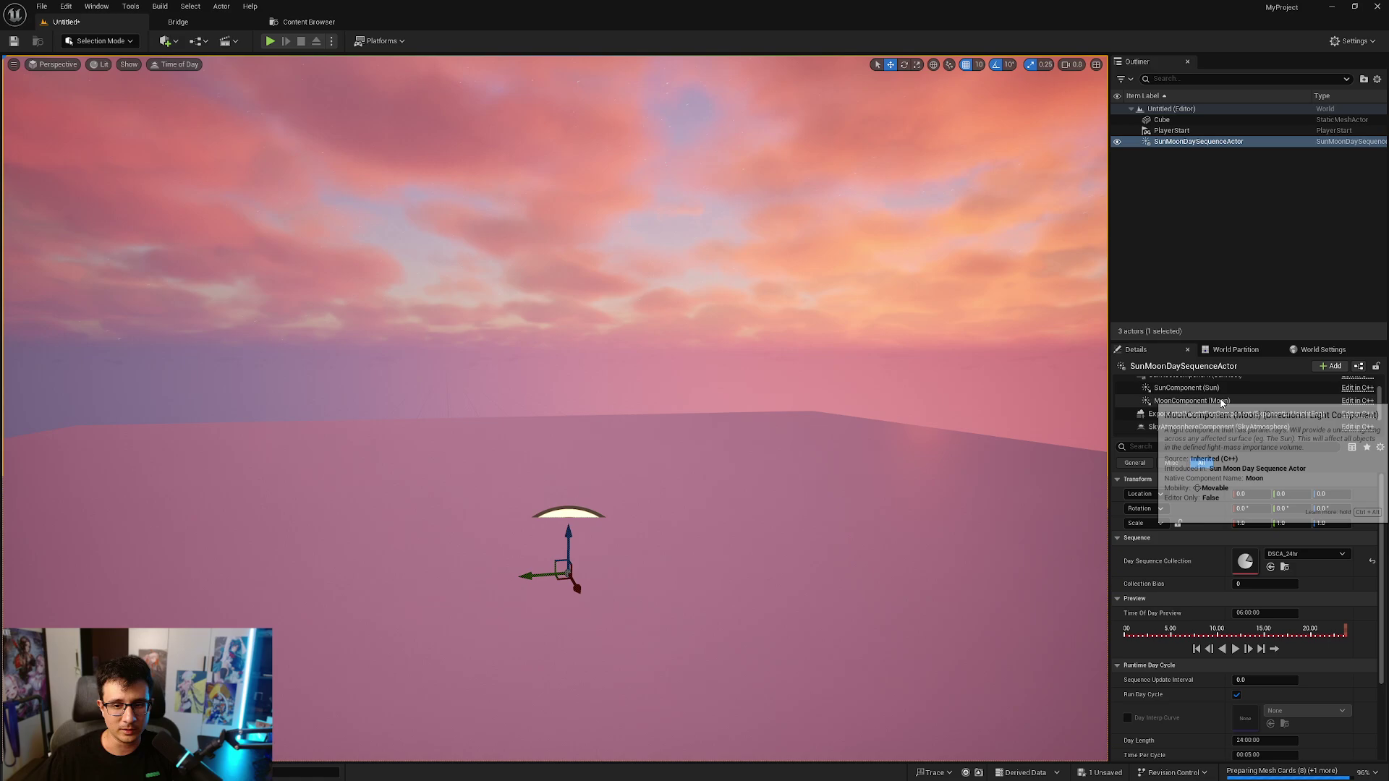
click(1204, 389)
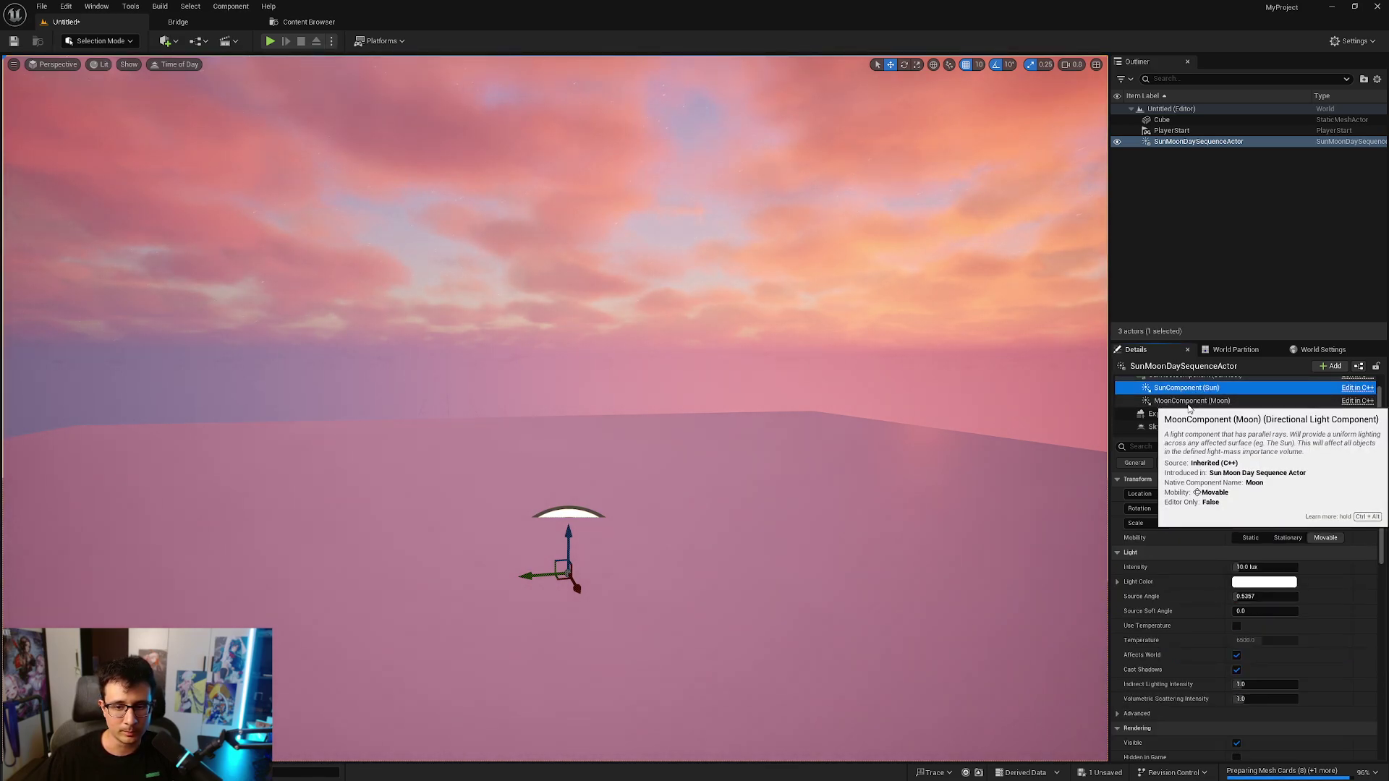
click(1176, 402)
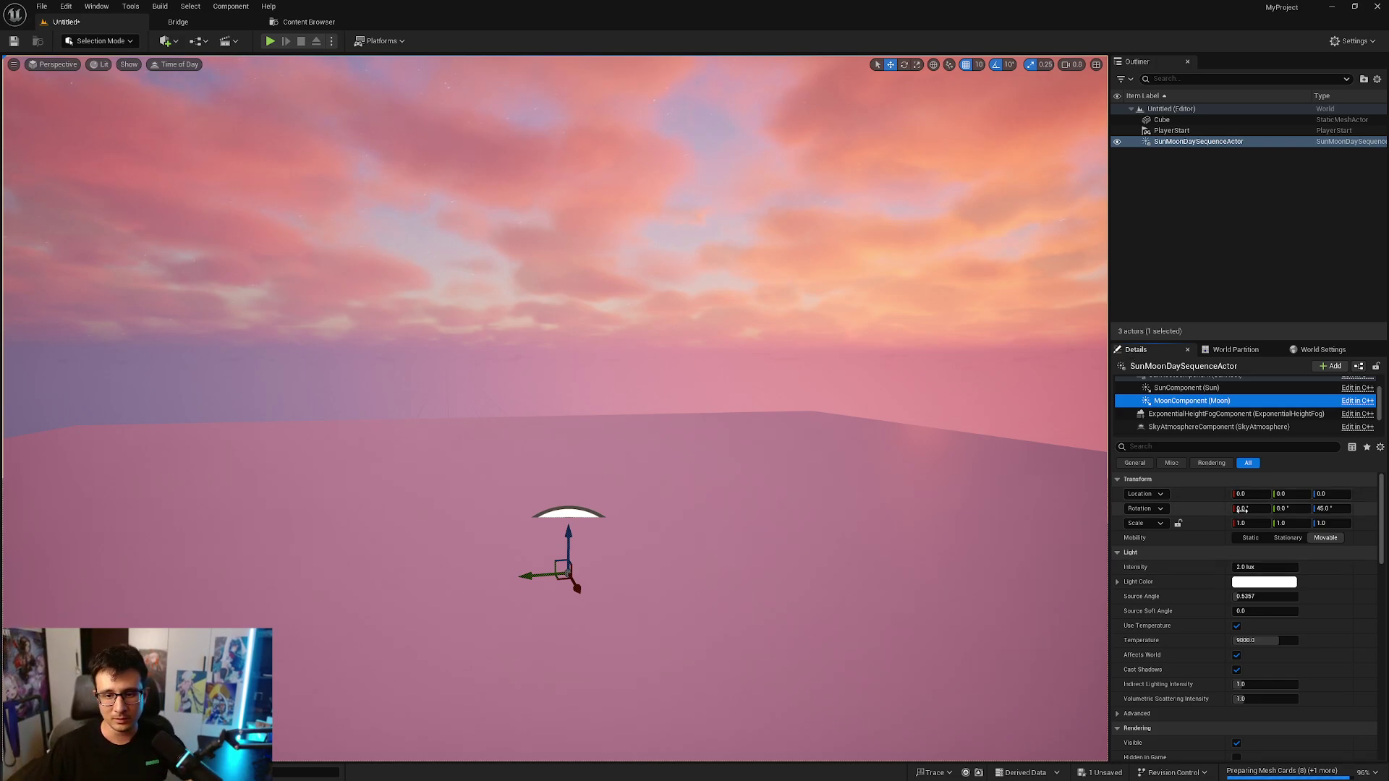
Scrub the SunMoonDaySequenceActor's time of day preview to about 20:00 and on to the end of the day
scroll(1194, 405, up, 2)
click(1197, 388)
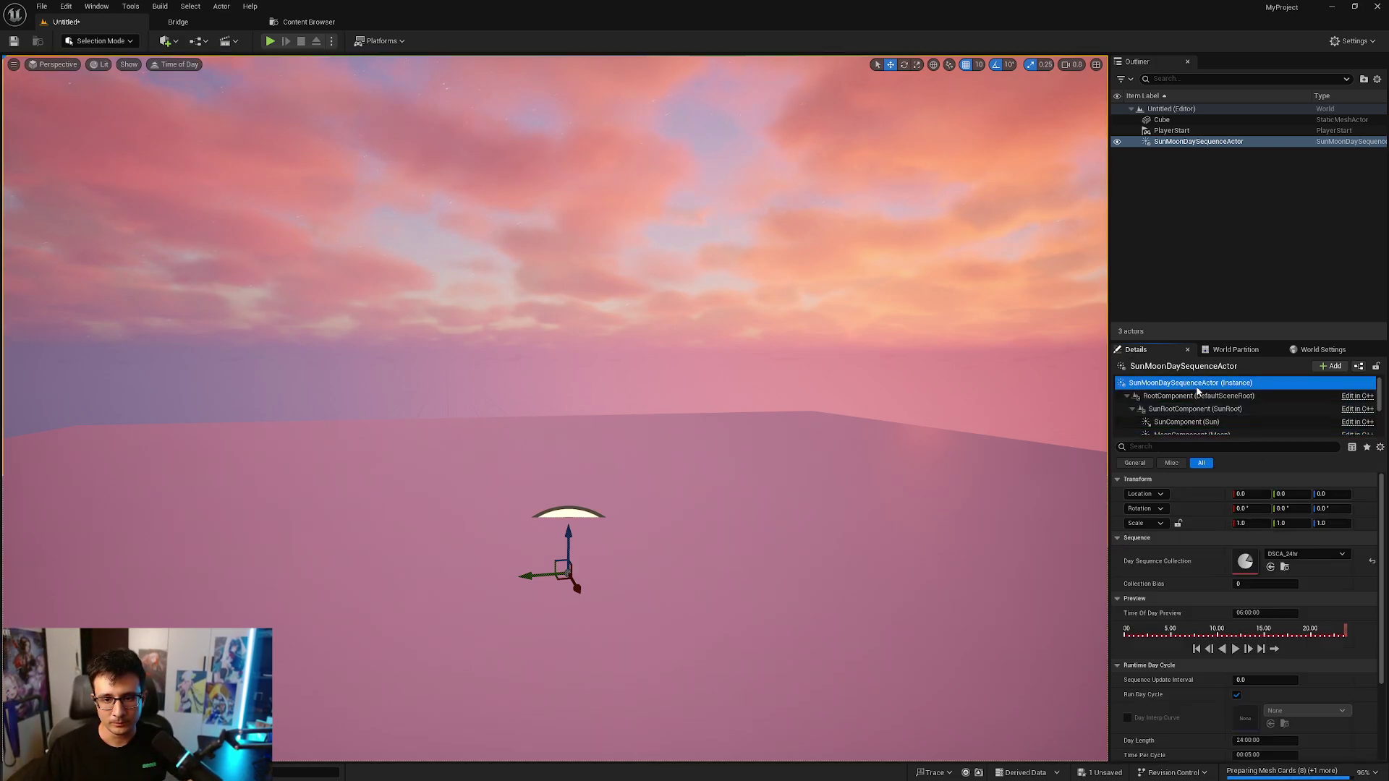
scroll(1234, 619, down, 1)
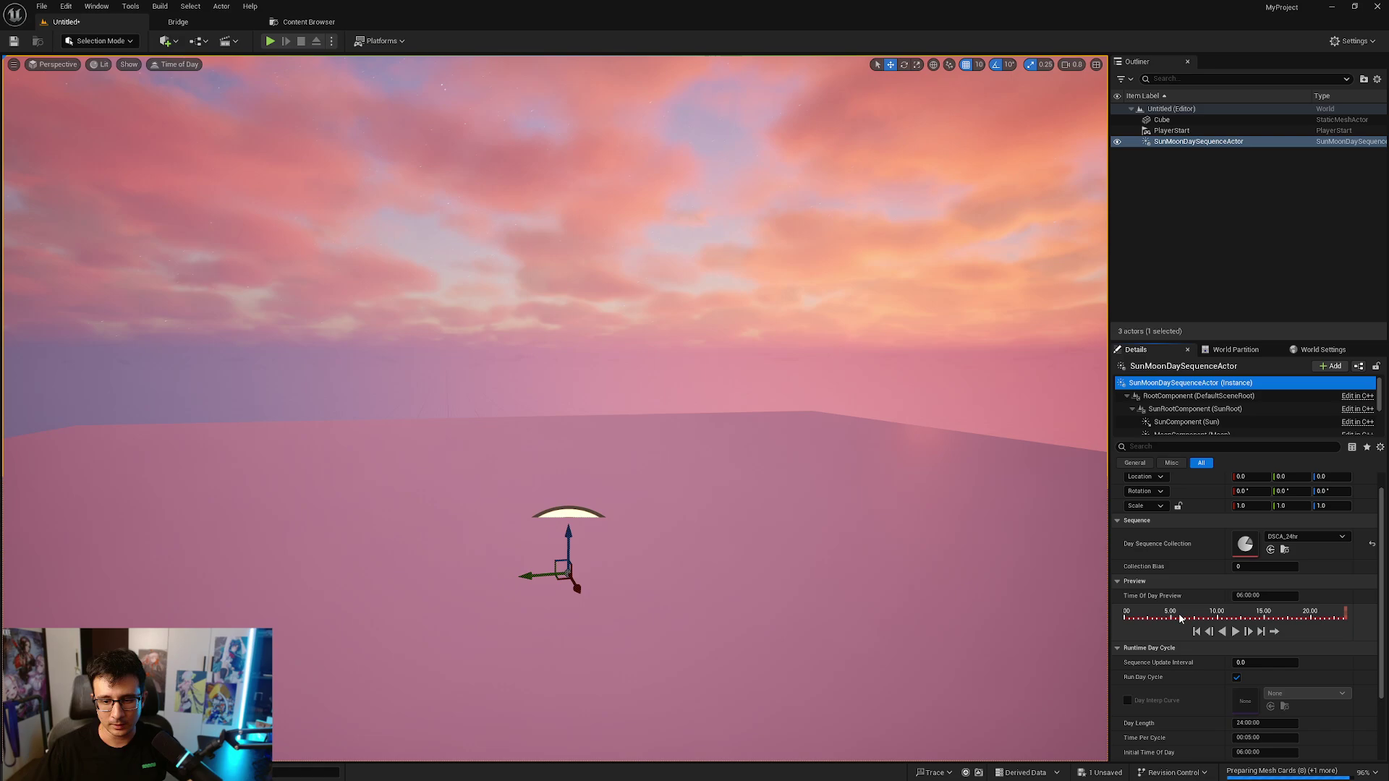
drag(1268, 620, 1308, 618)
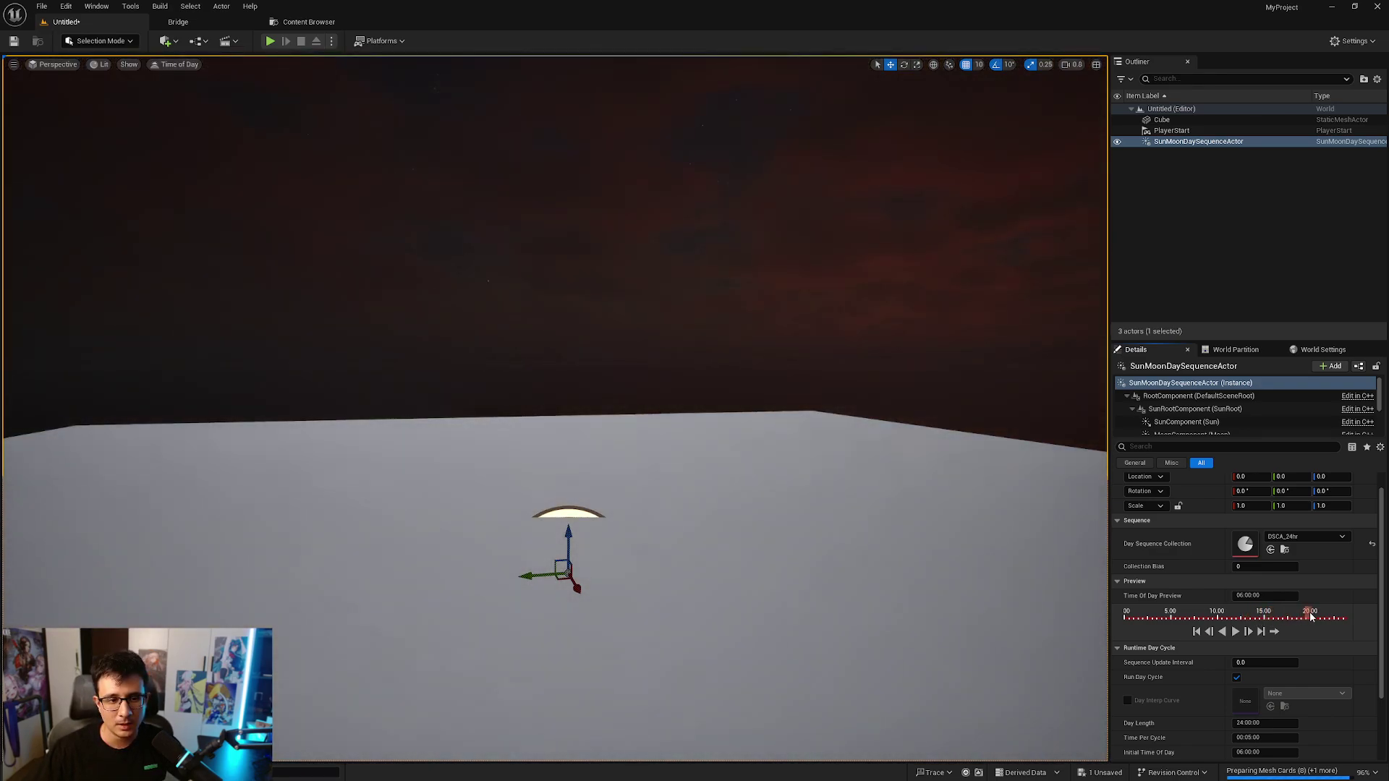
right_drag(809, 484, 809, 451)
drag(1309, 618, 1341, 620)
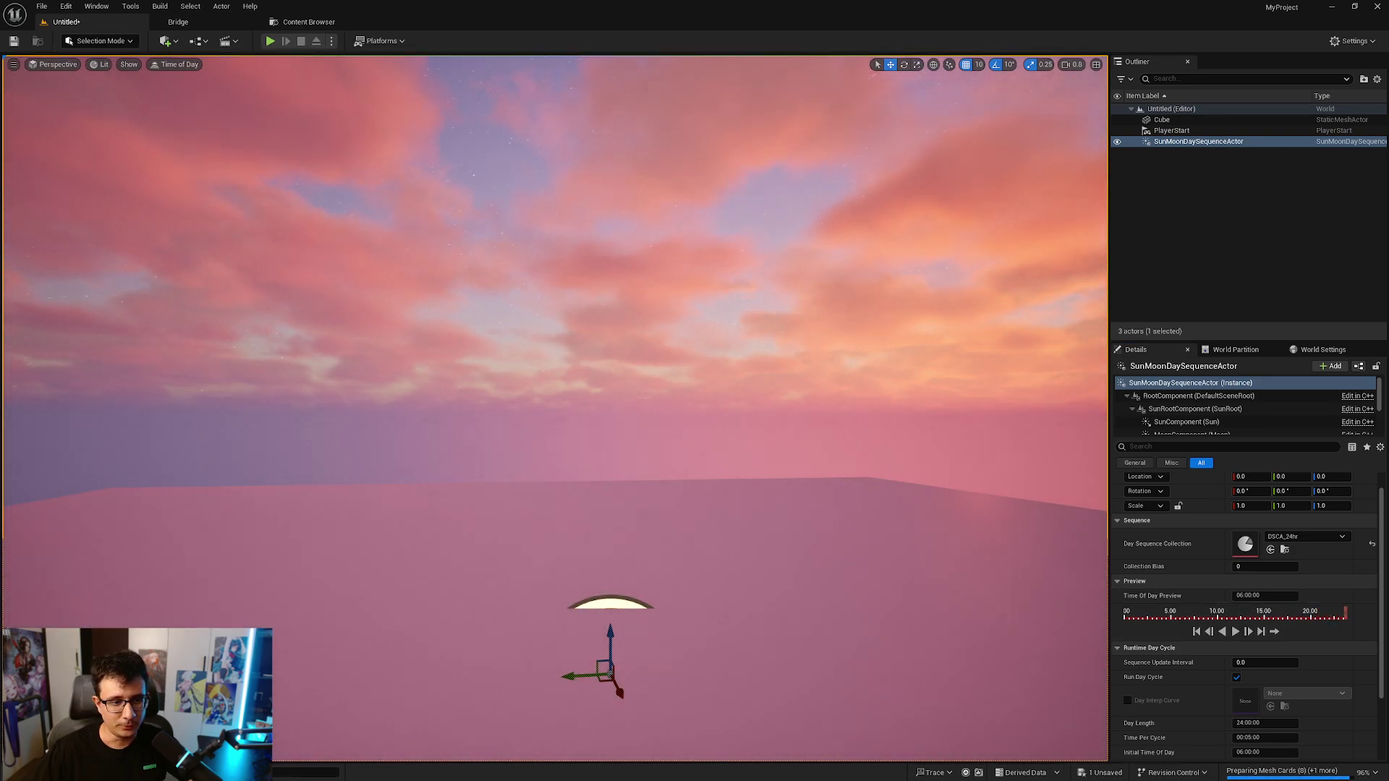
Set the MoonComponent's light intensity to 0 lux and look around the night sky
right_drag(876, 531, 824, 409)
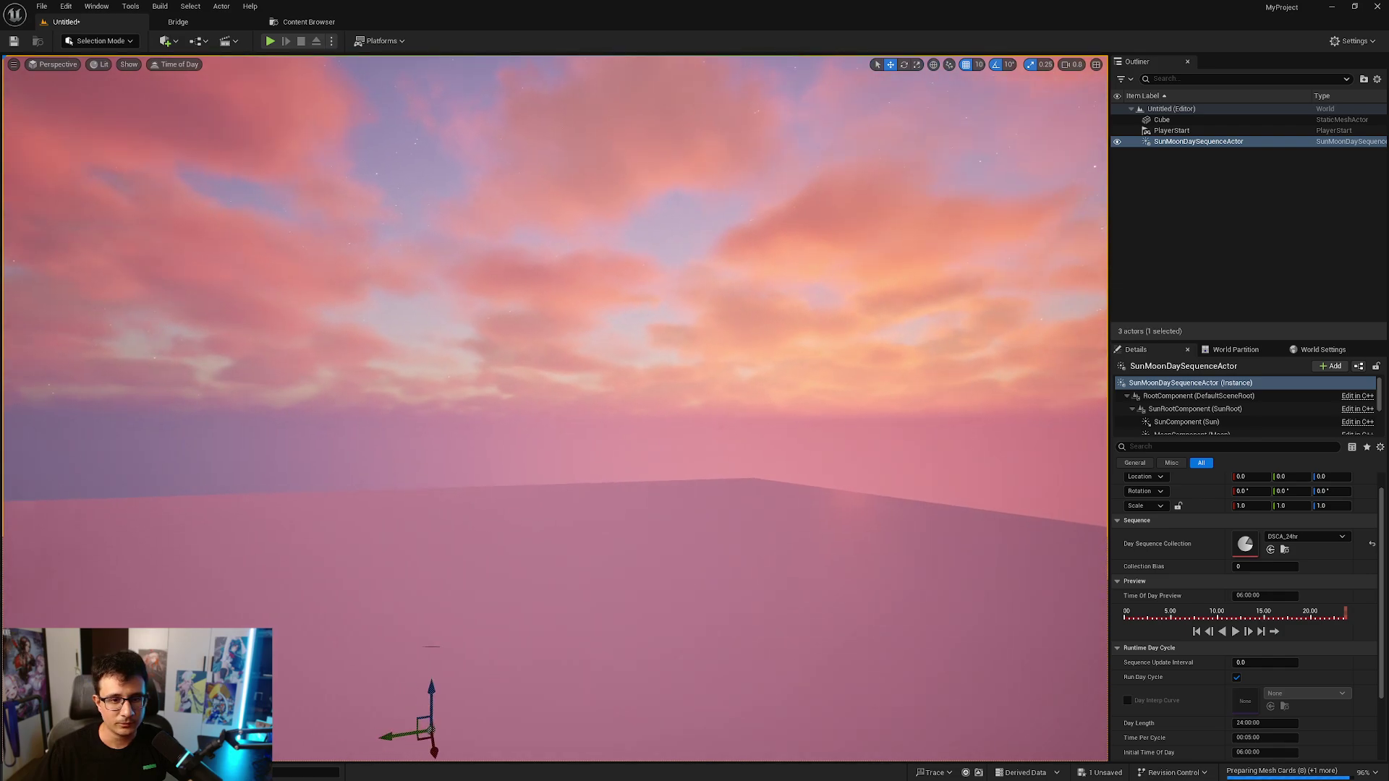
scroll(1201, 409, down, 1)
click(1202, 418)
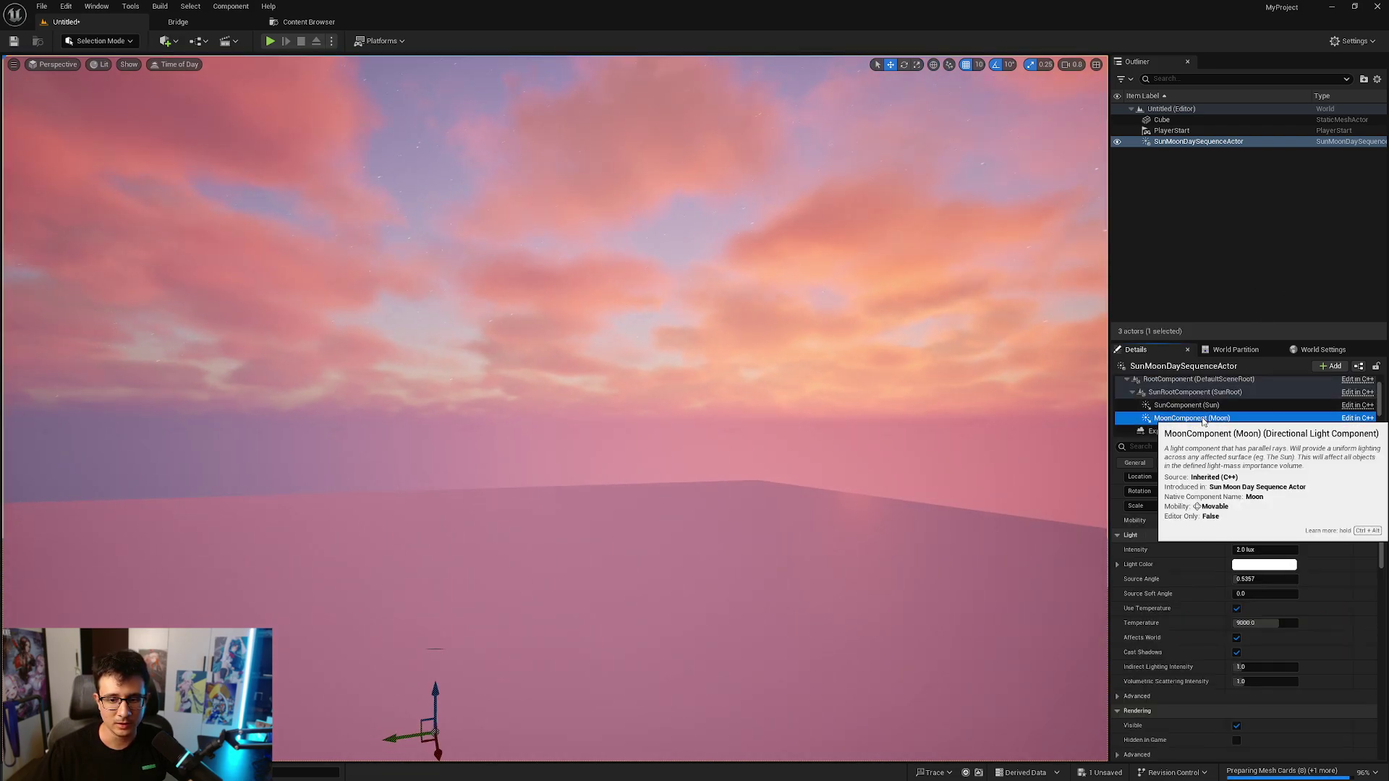
scroll(1203, 422, down, 1)
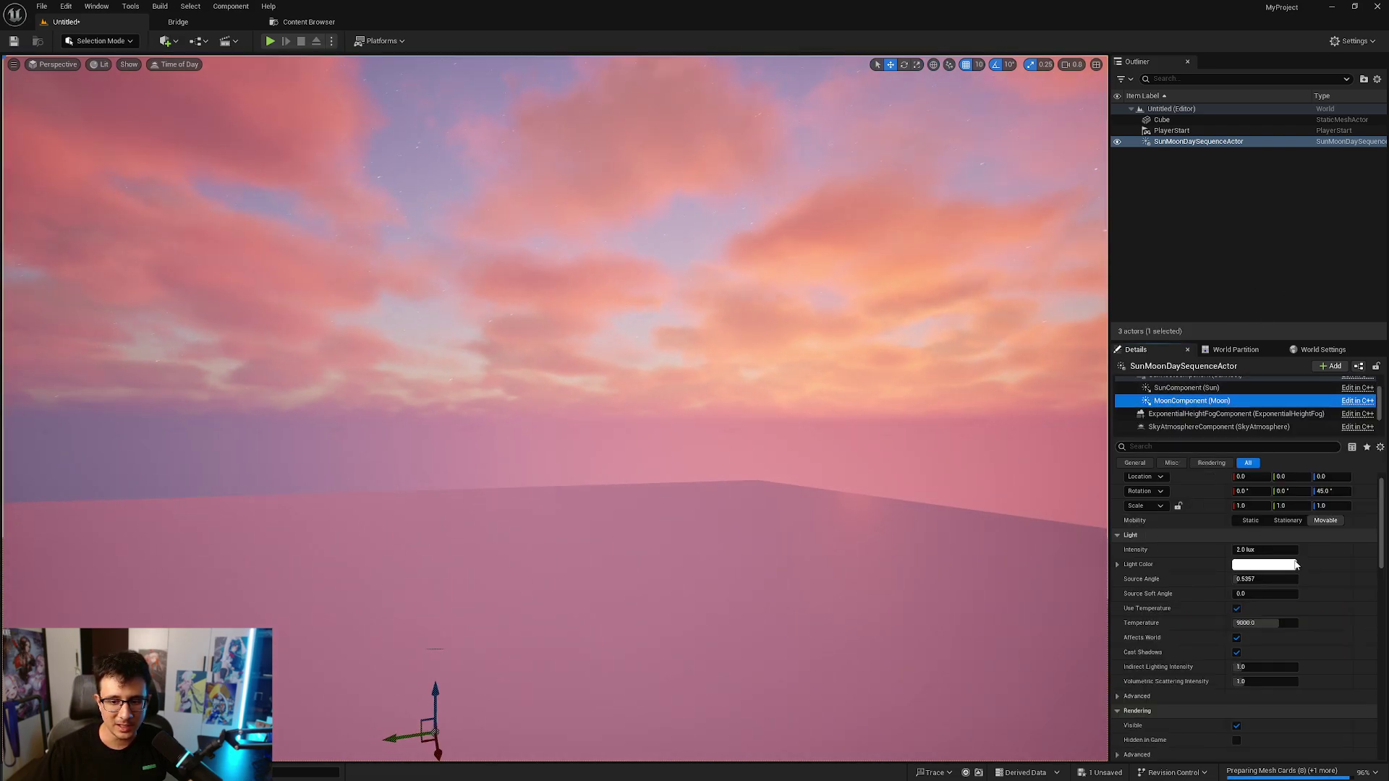
click(1266, 550)
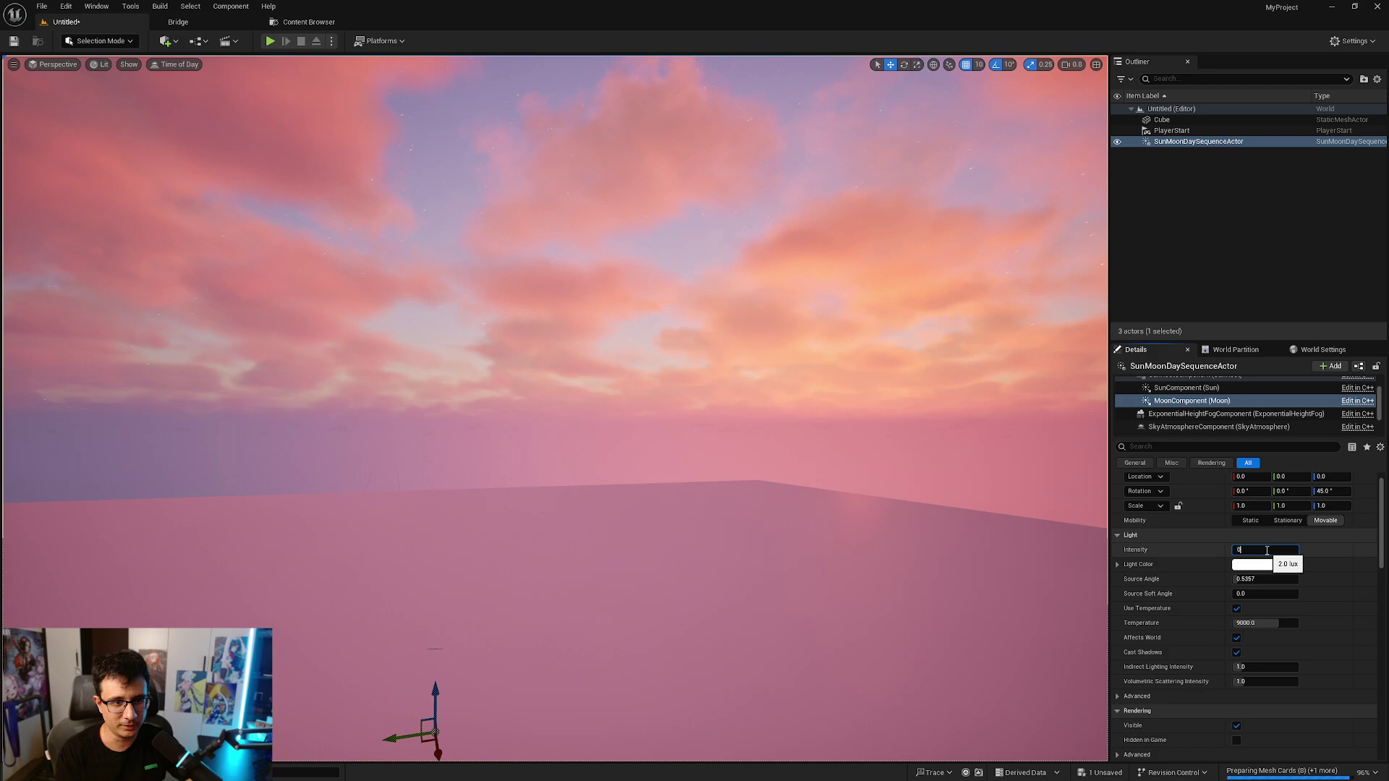
key(Return)
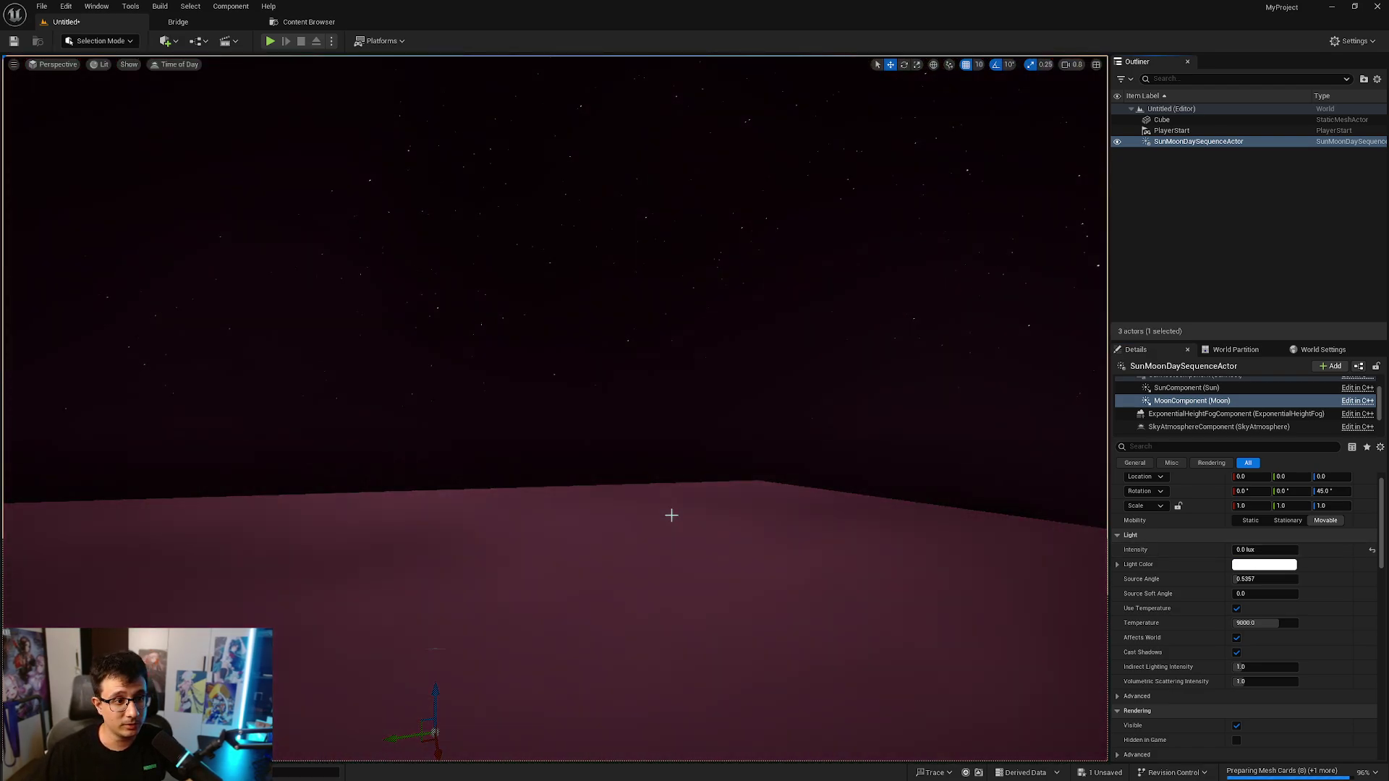
mouse_move(671, 515)
right_down()
mouse_move(624, 502)
mouse_move(671, 515)
right_up()
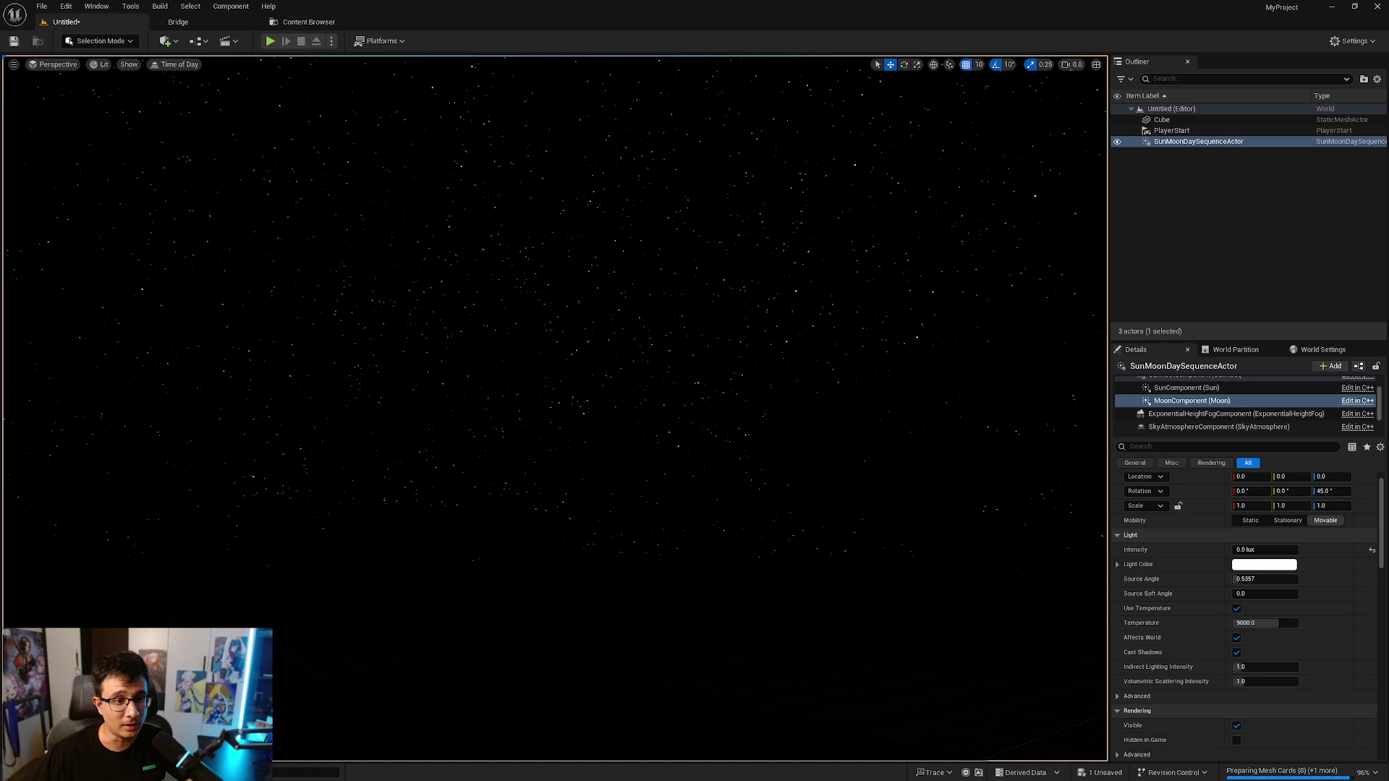
right_drag(672, 515, 687, 560)
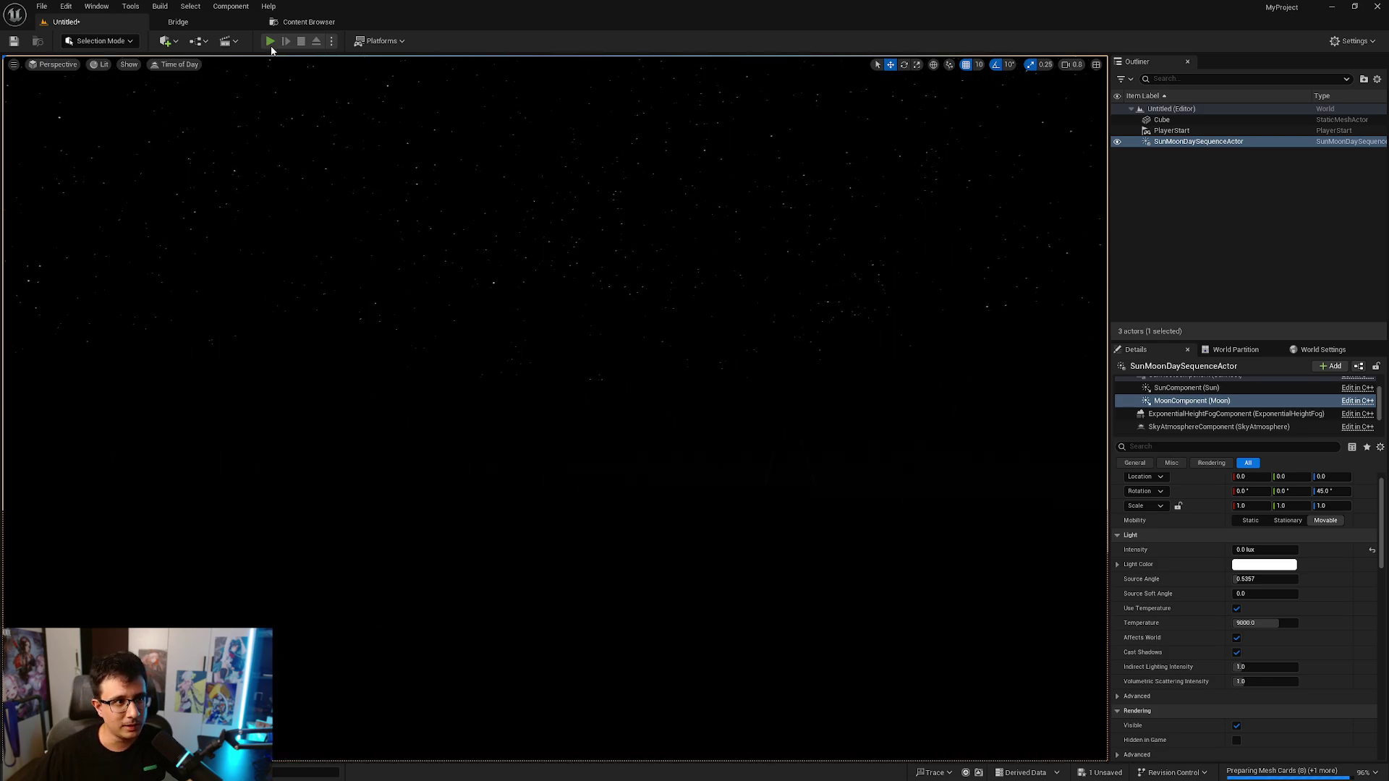
Play-test the level, run the character around while watching the sun and moon day cycle, and stop the session
click(270, 41)
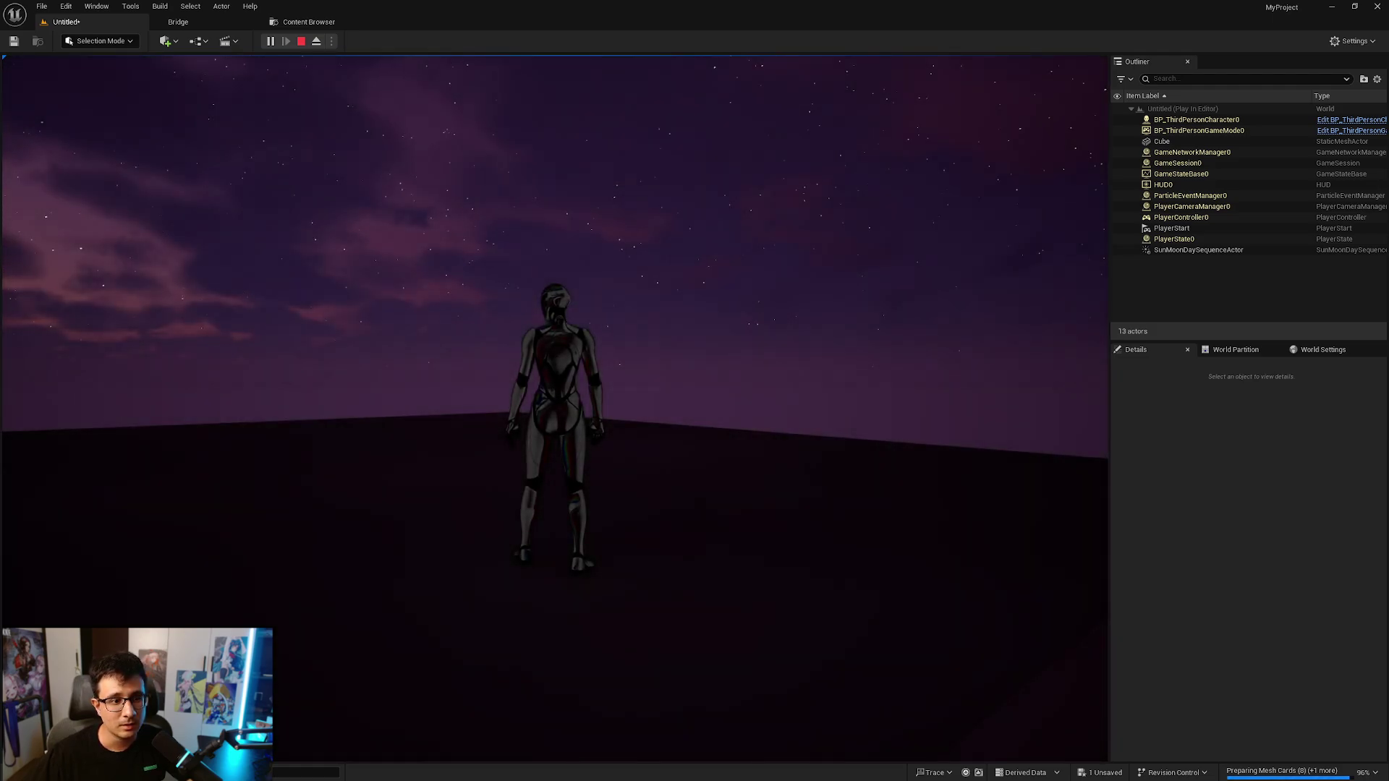
key(w)
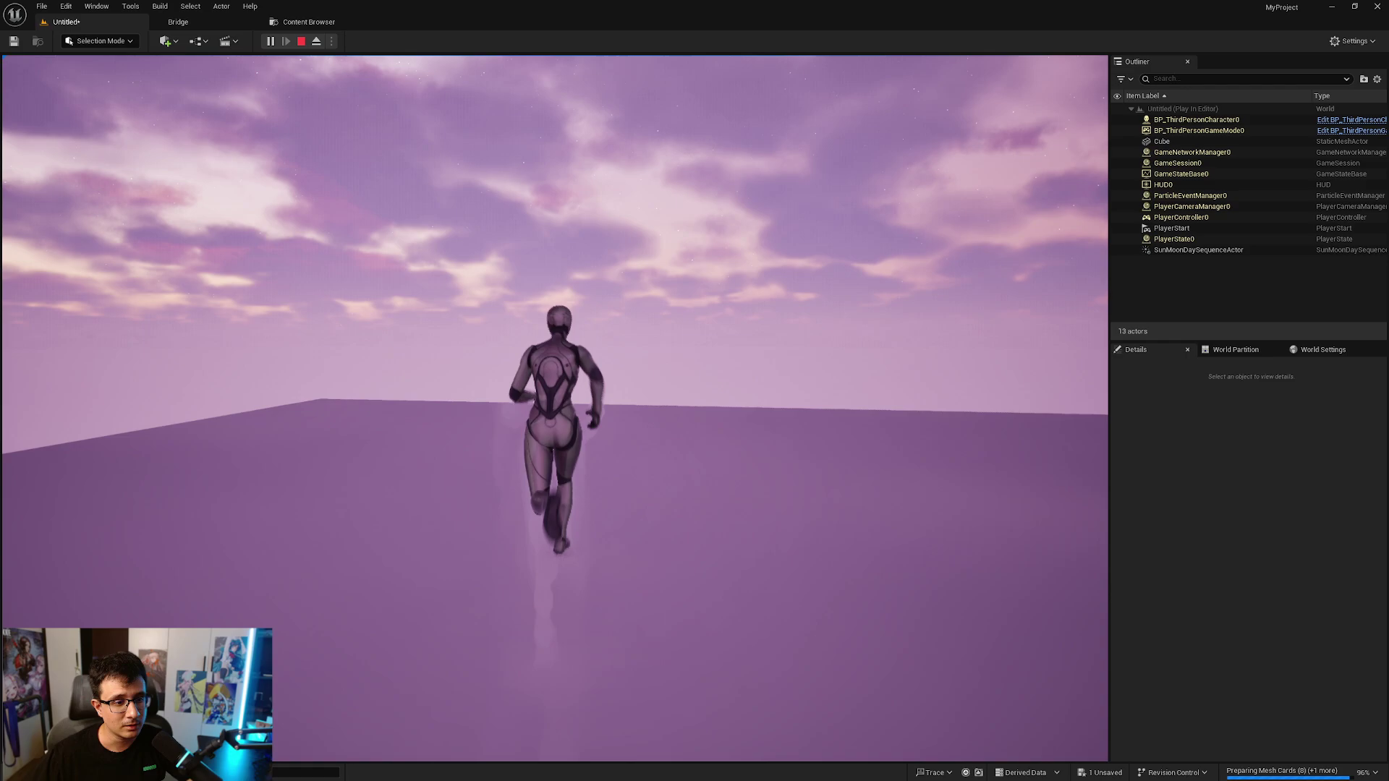
key(s)
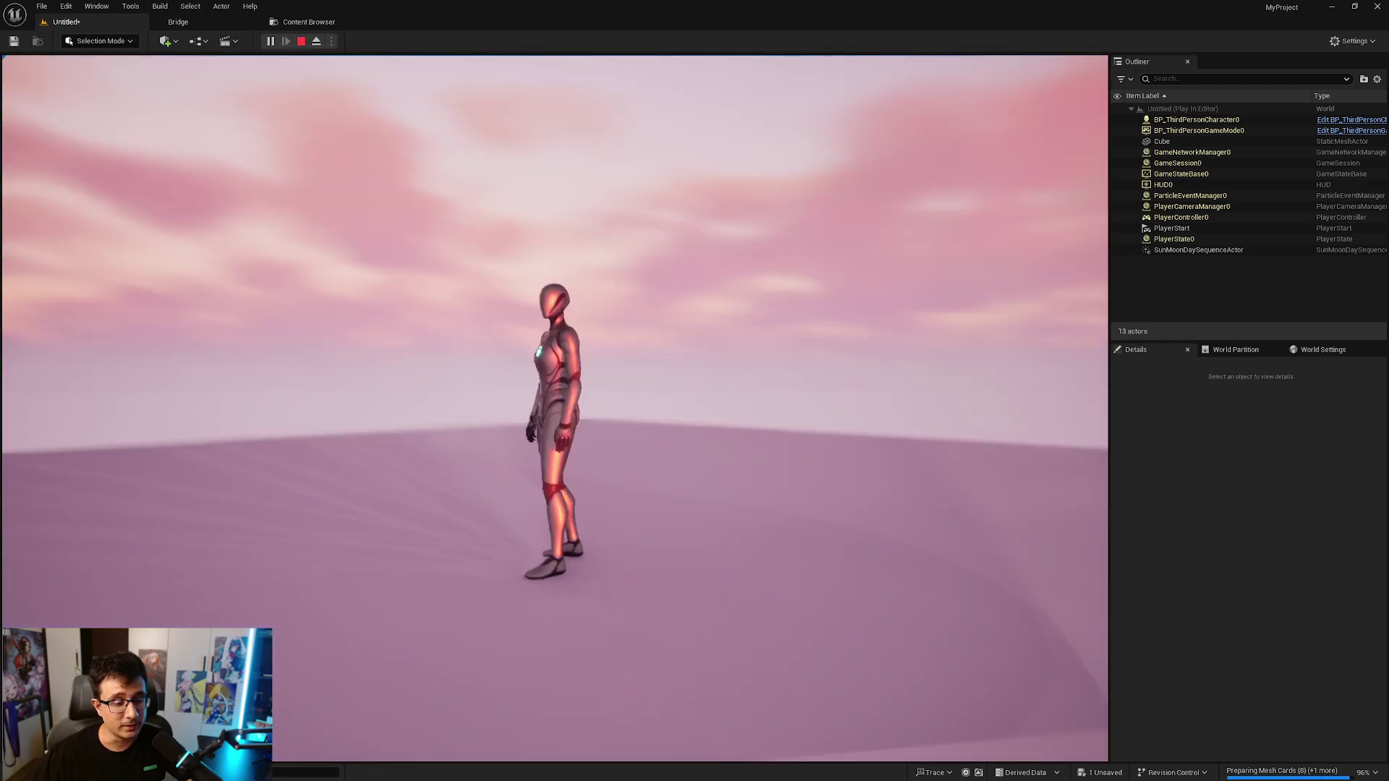
key(w)
key(a)
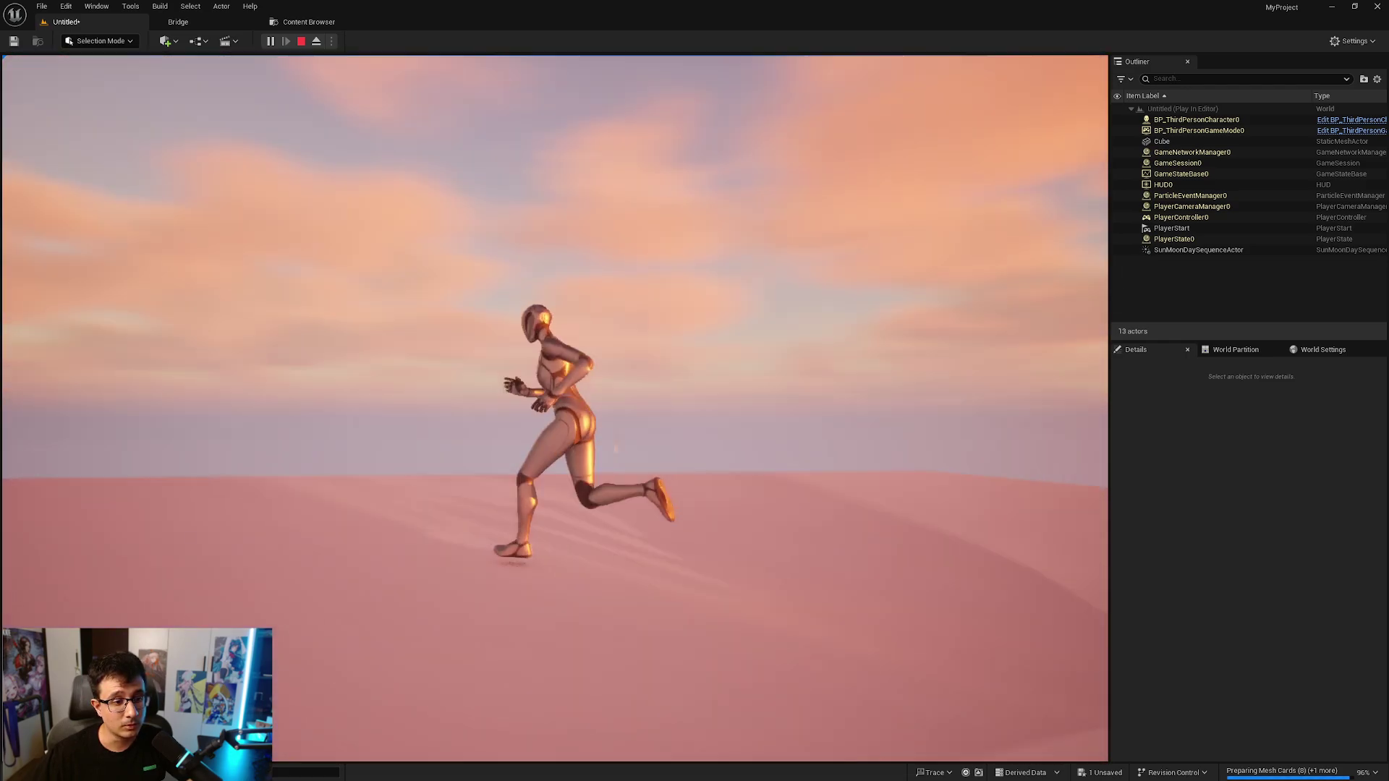
key(w)
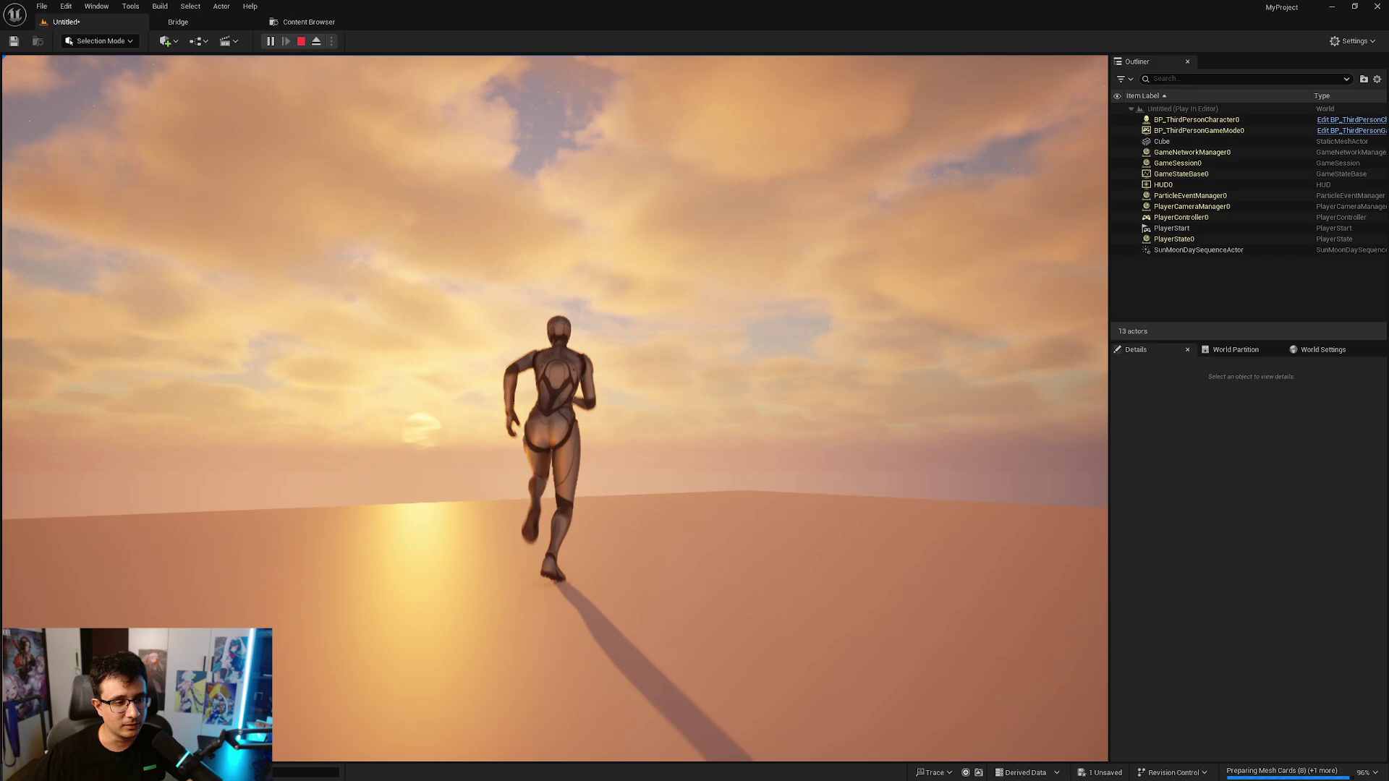
key(w)
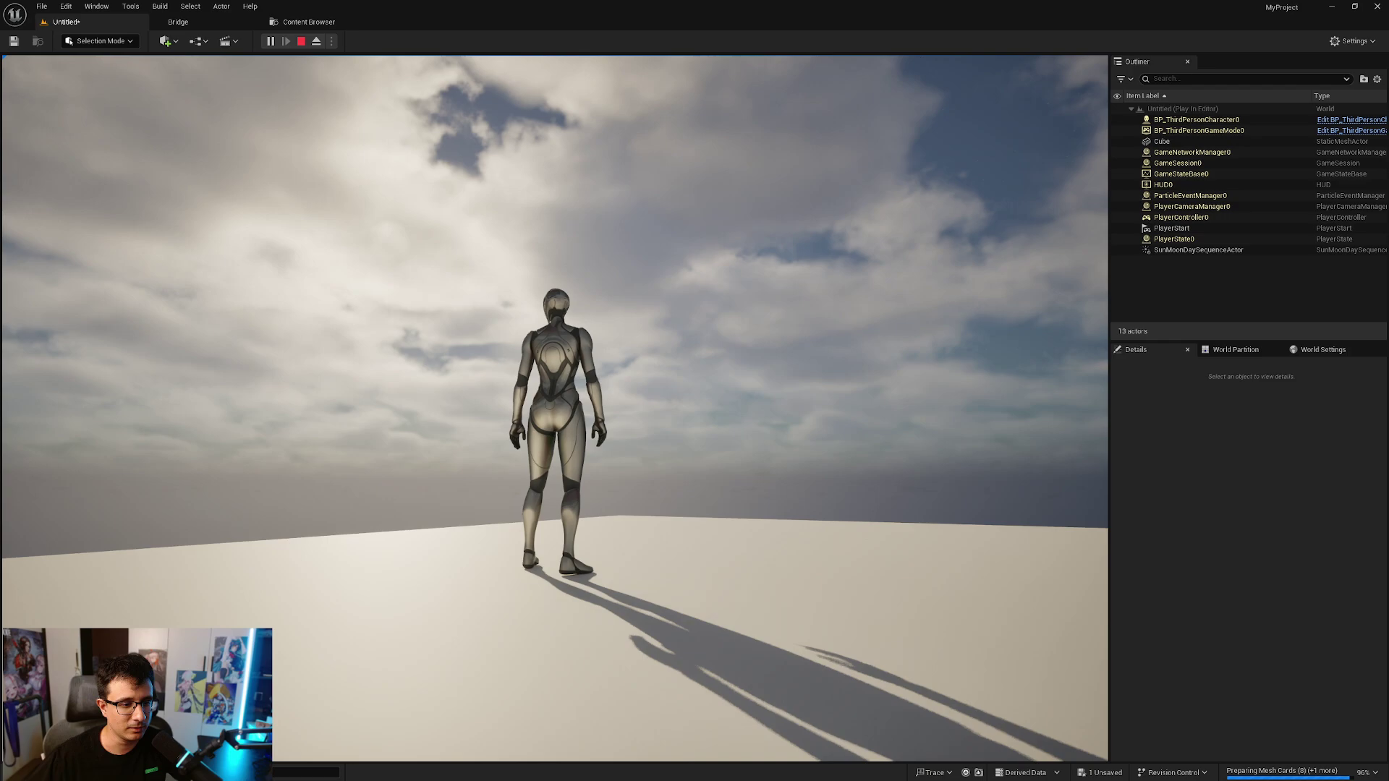
key(w)
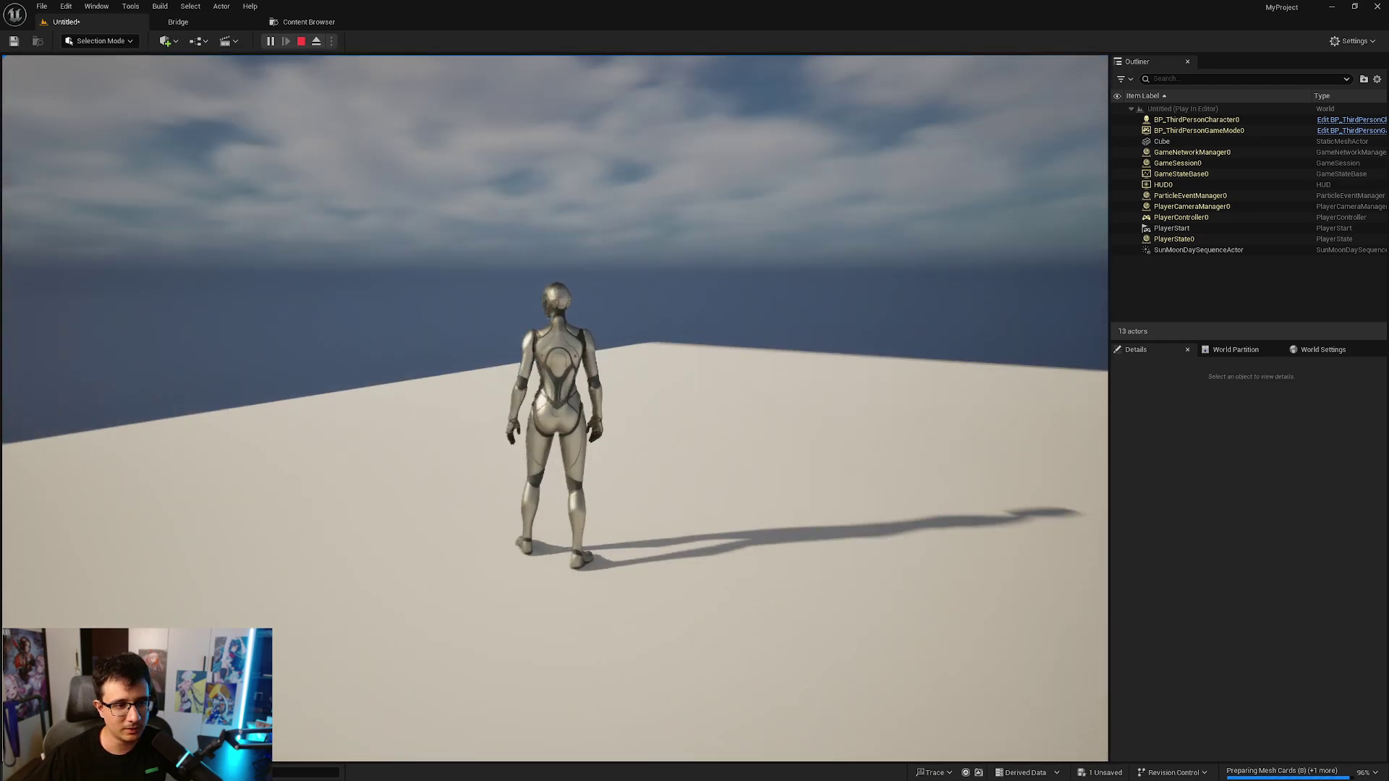
key(s)
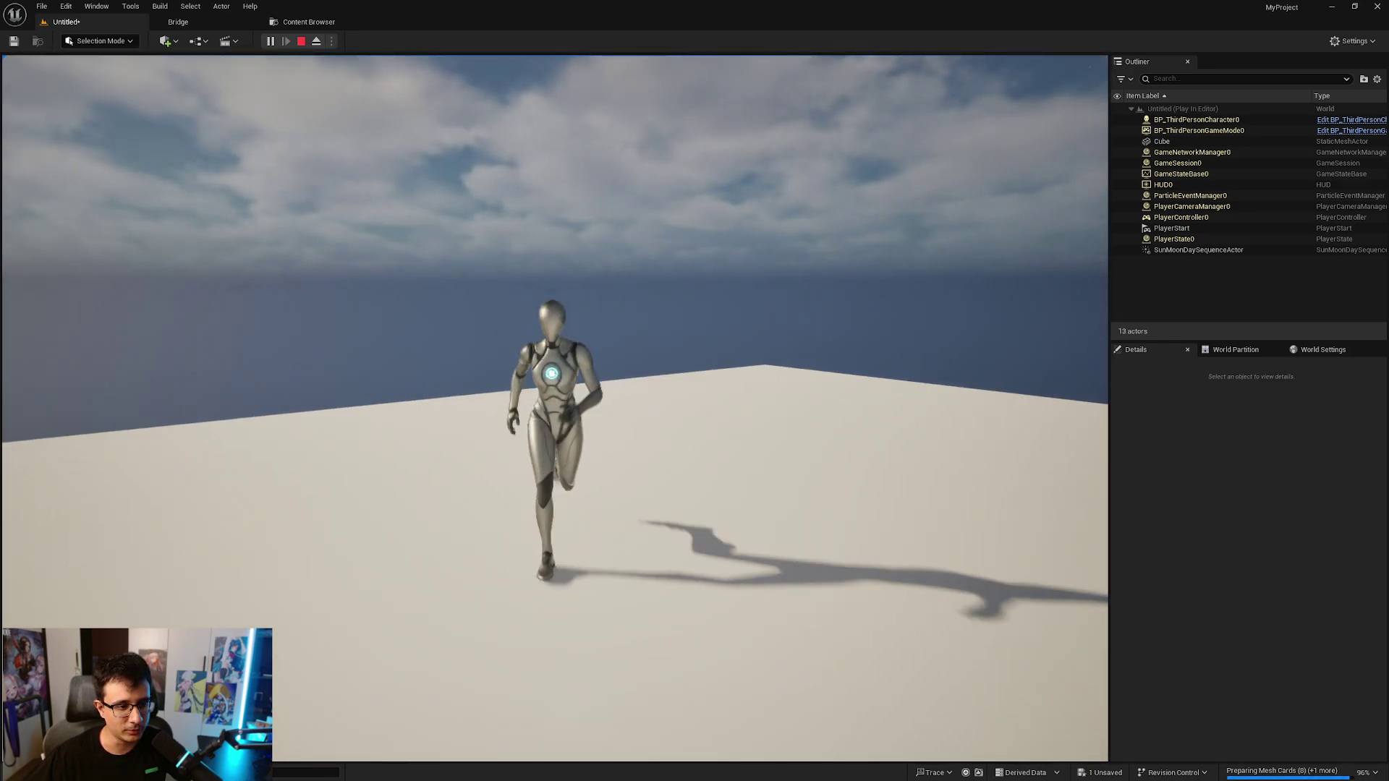
key(a)
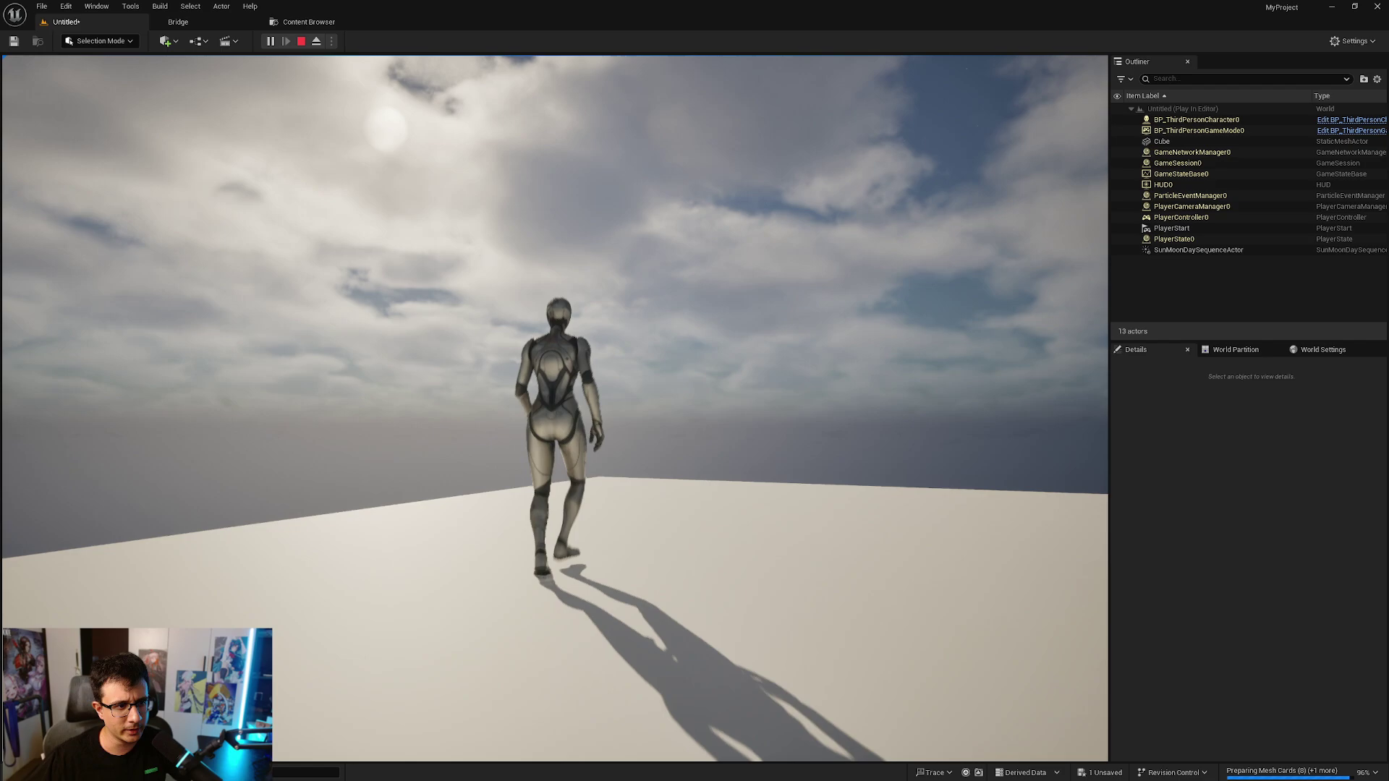
key(Escape)
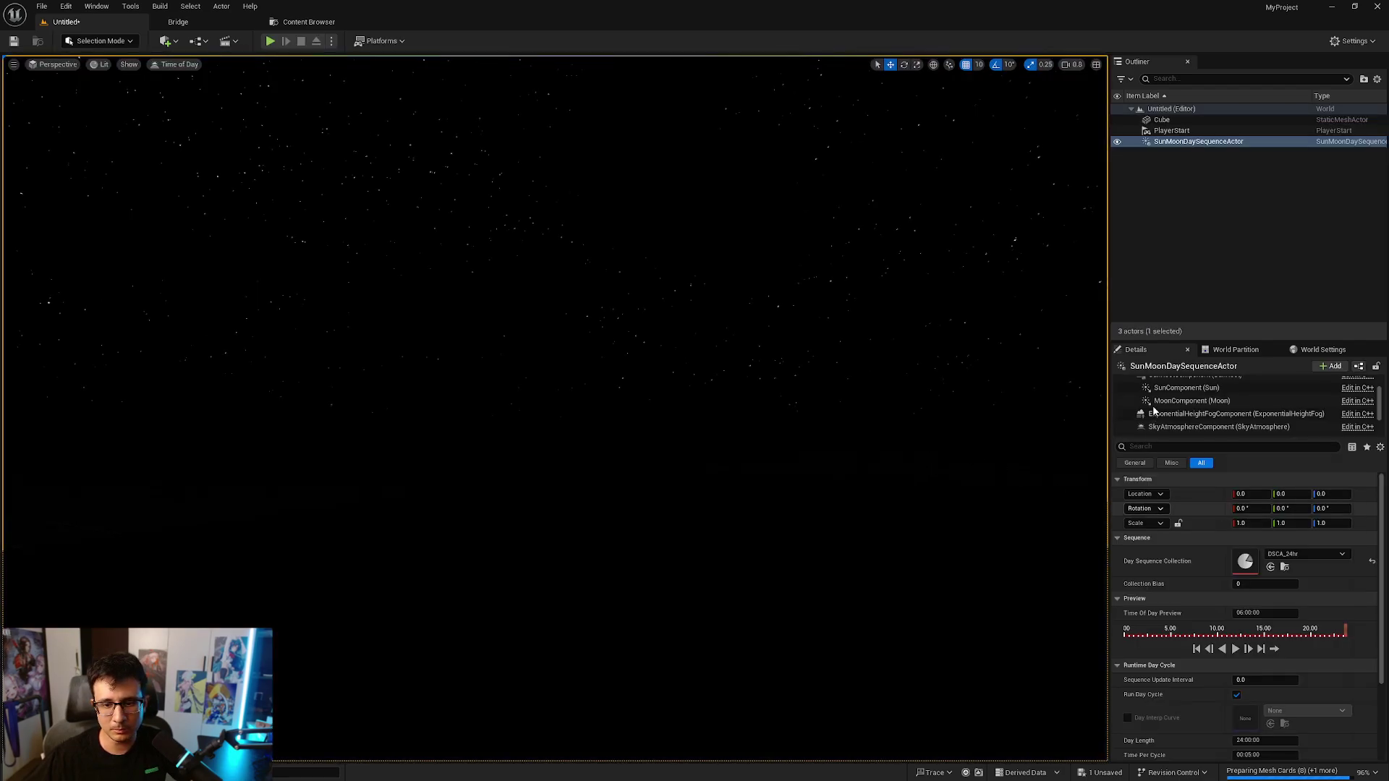
Scrub the SunMoonDaySequenceActor's time of day preview to about 13:30 and back to about 10:00, looking up at the sun
click(1187, 391)
scroll(1195, 396, up, 2)
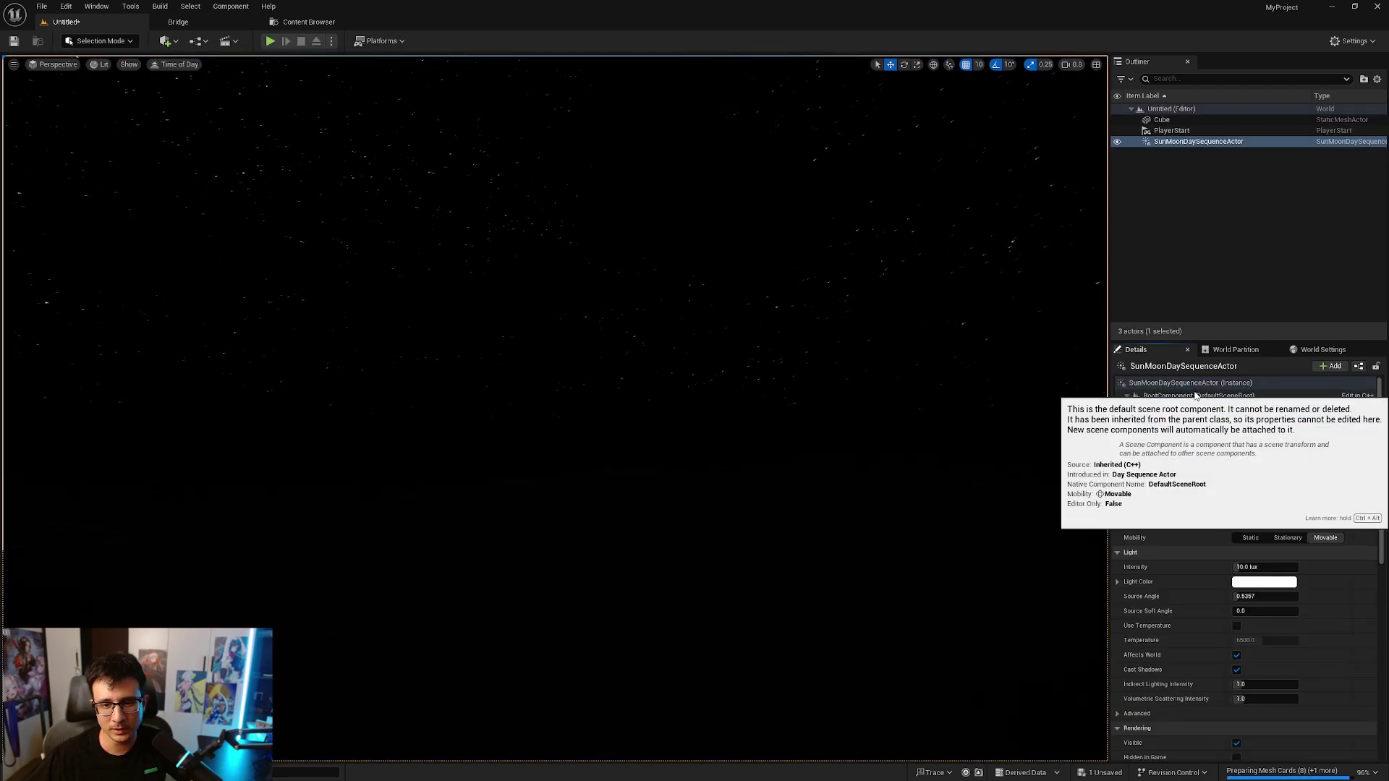
click(1190, 382)
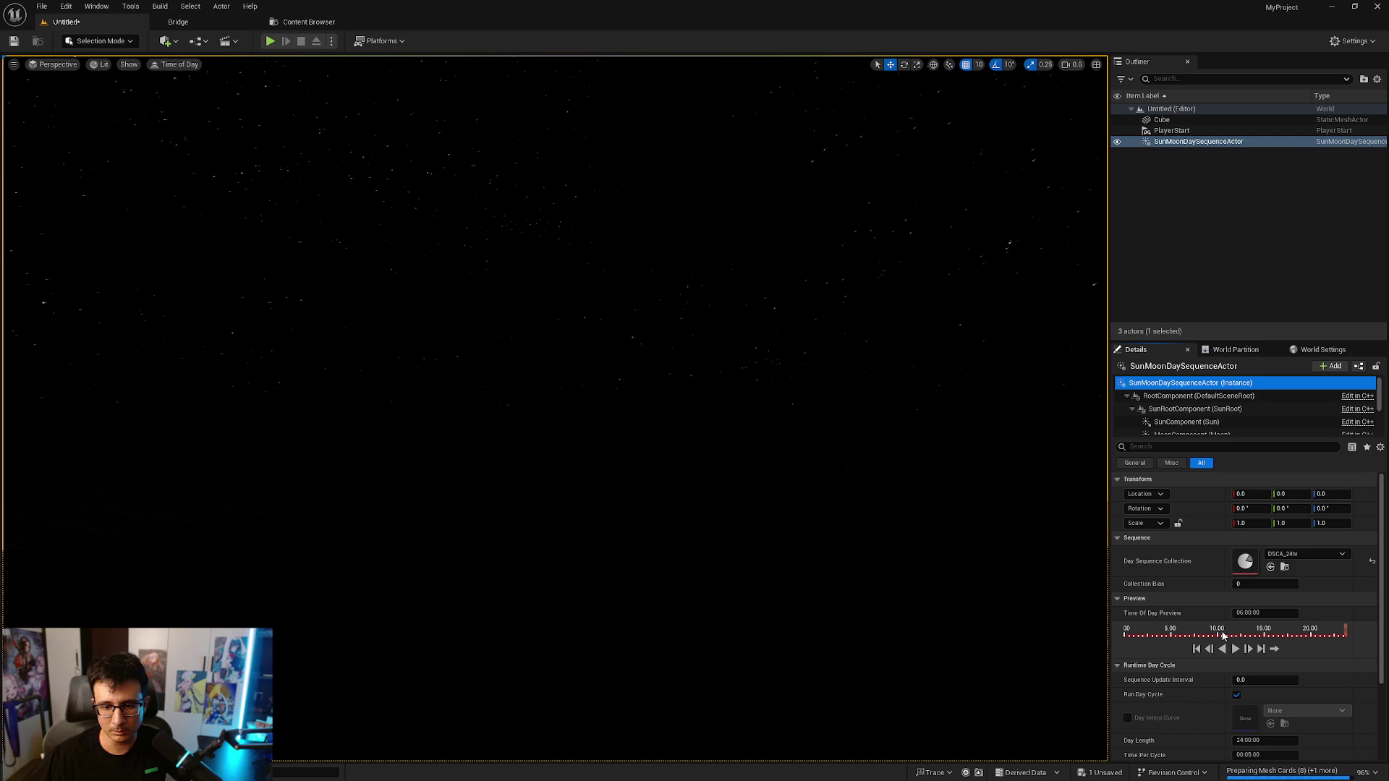
drag(1221, 633, 1247, 642)
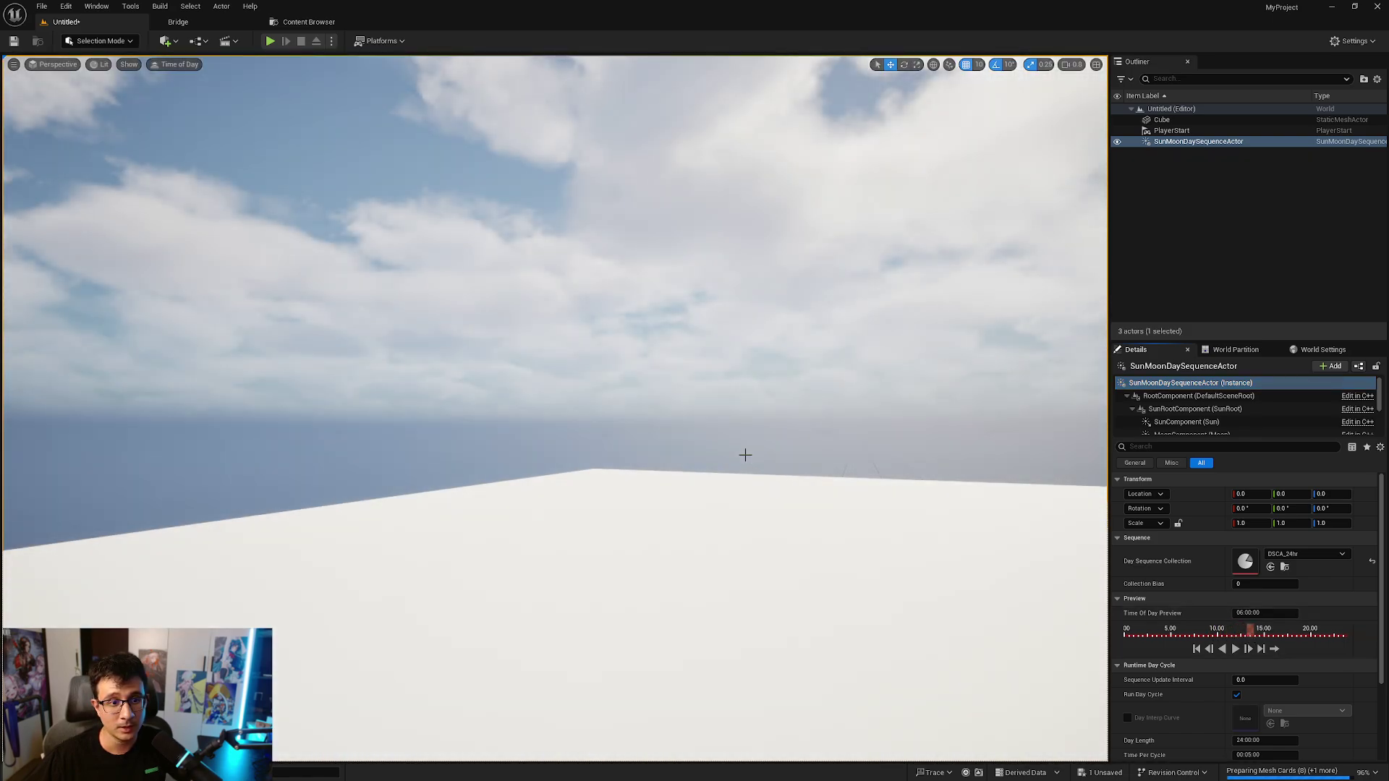
right_drag(745, 455, 965, 597)
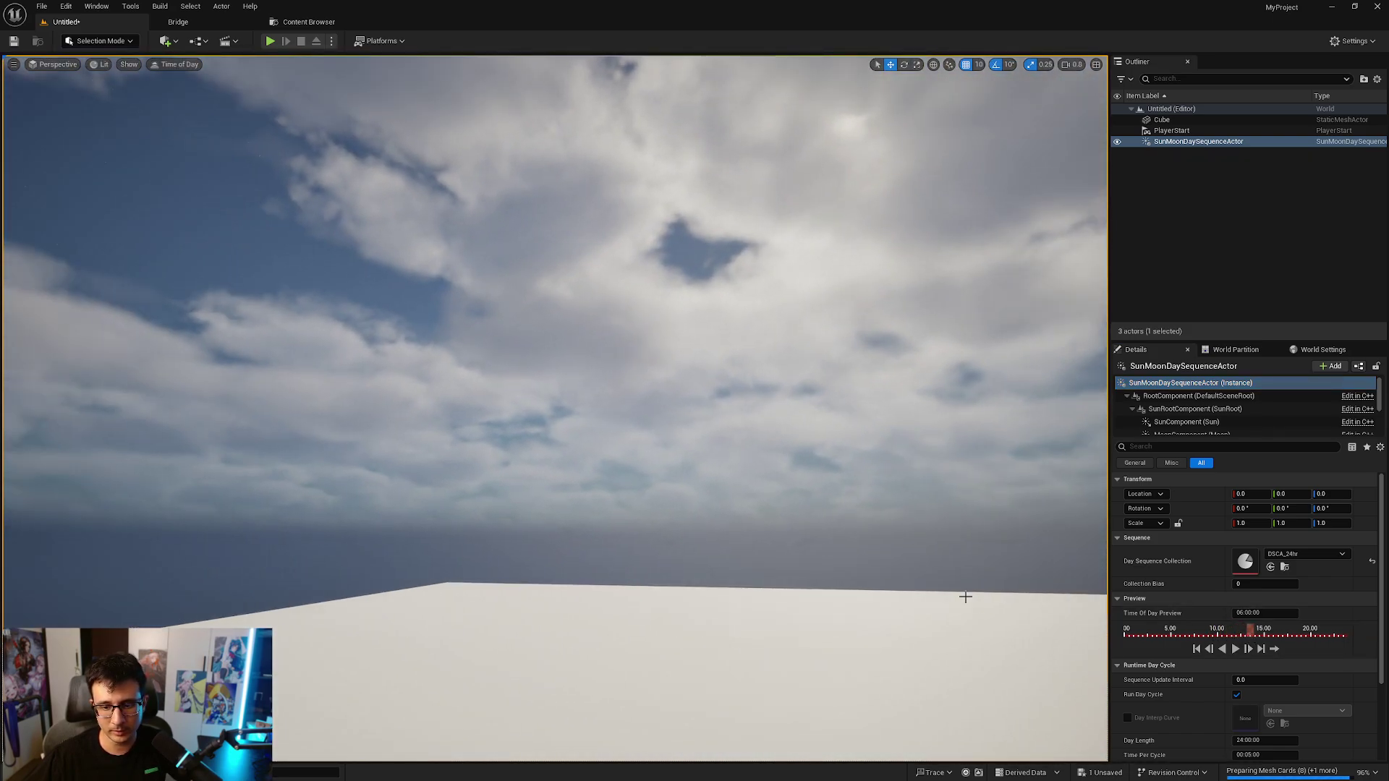
click(1218, 632)
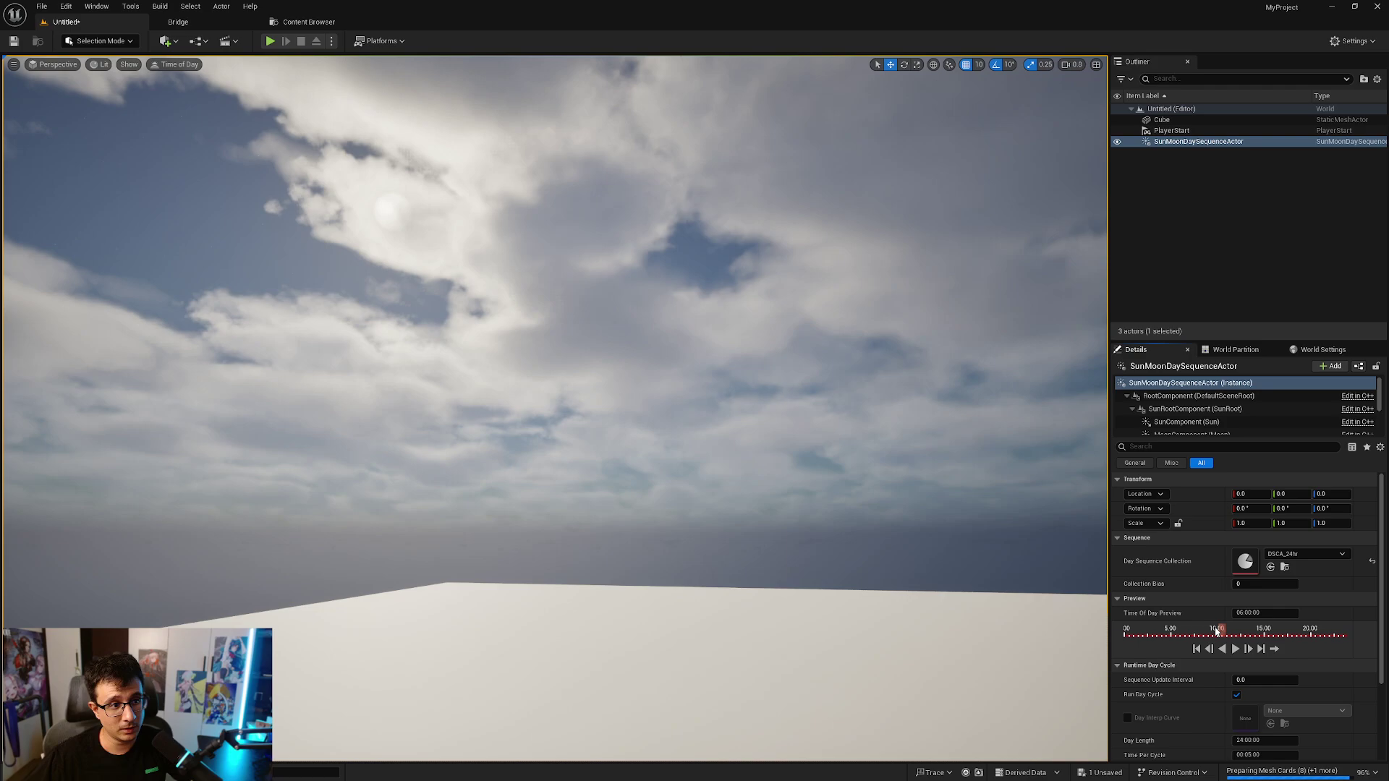
right_drag(662, 464, 474, 413)
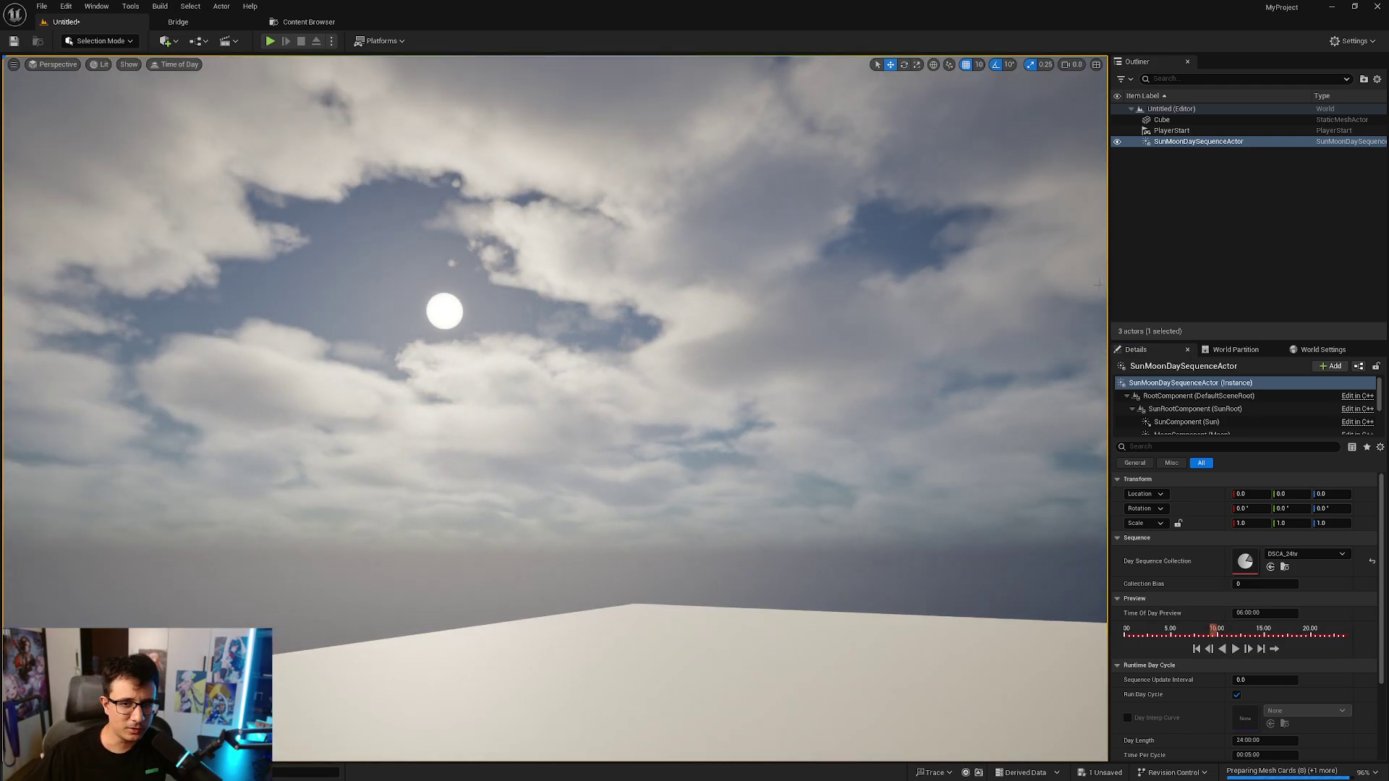
Try a light green light color on the SunComponent and discard the change
click(1184, 422)
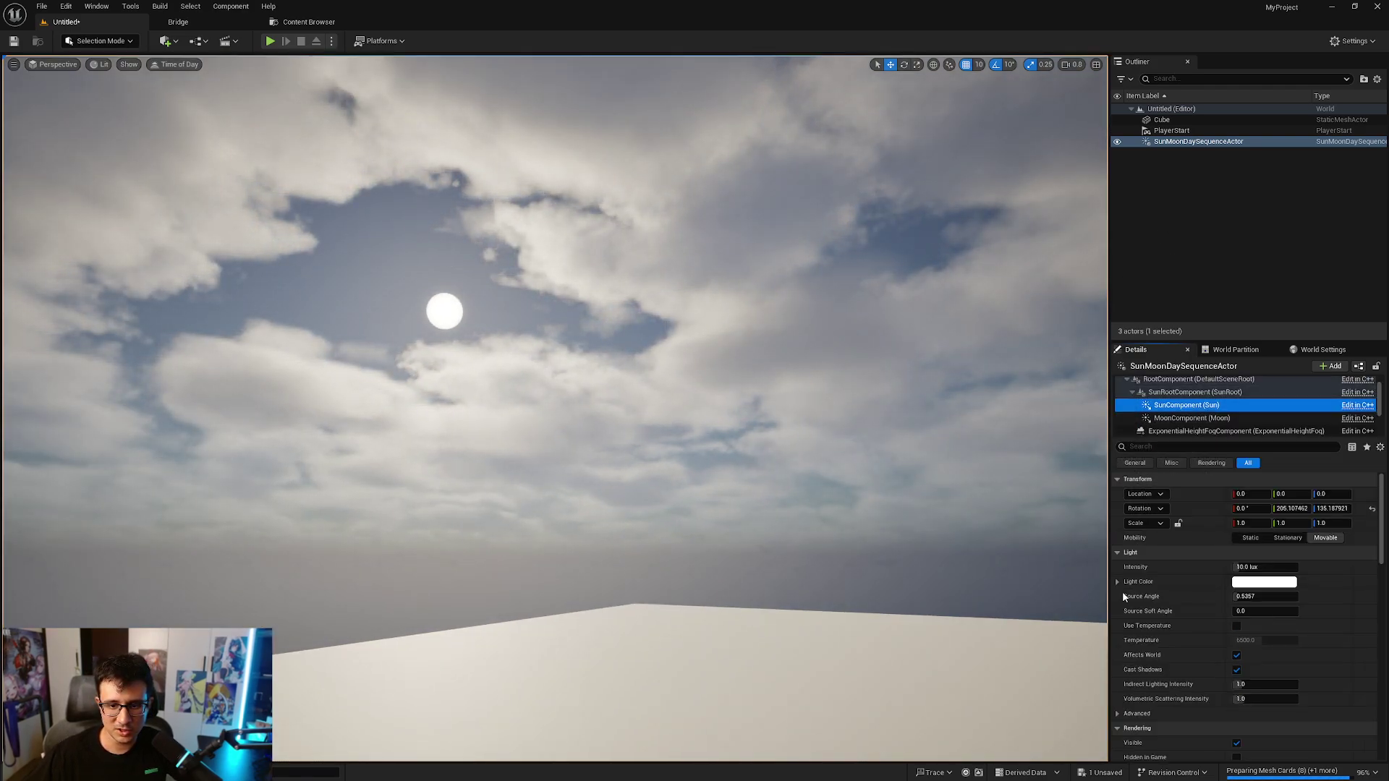
click(1246, 588)
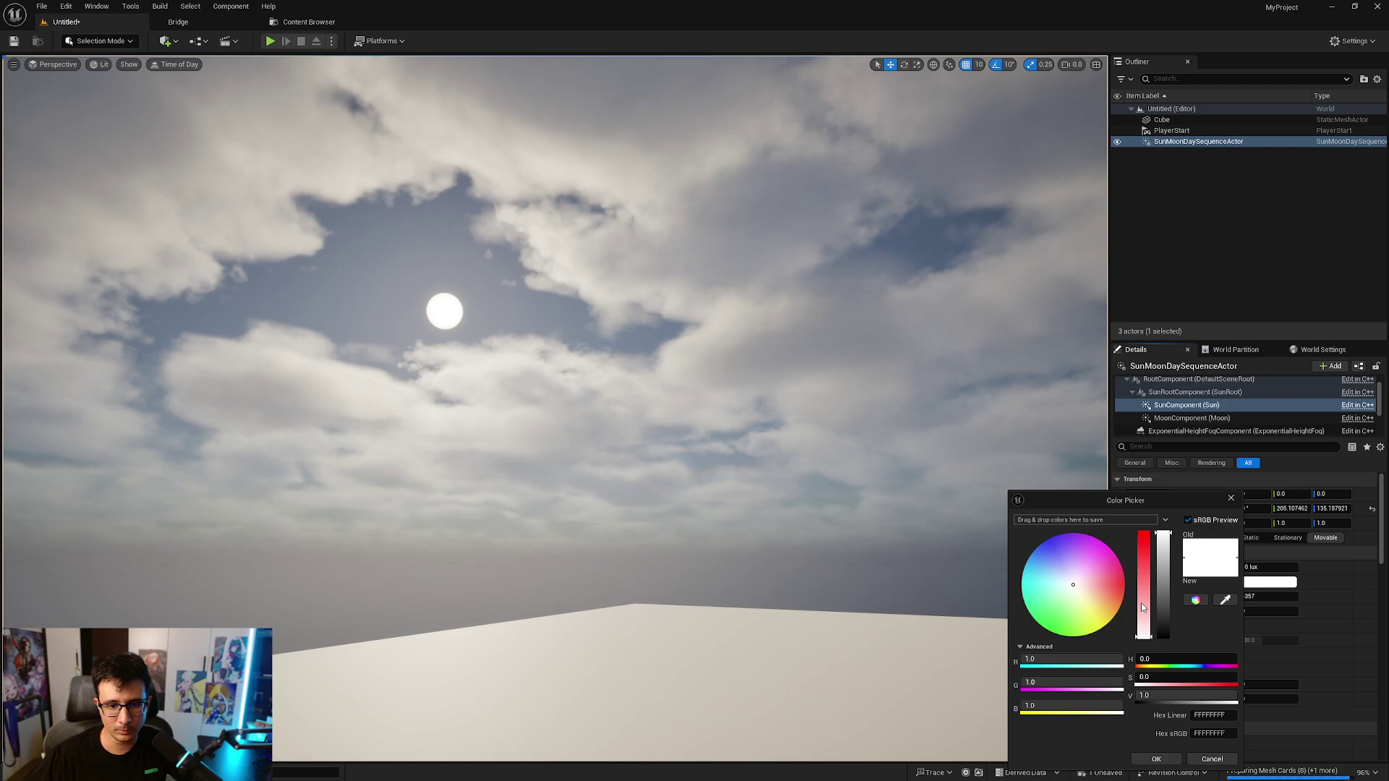
mouse_move(1099, 598)
mouse_down()
mouse_move(1118, 608)
mouse_move(1041, 612)
mouse_up()
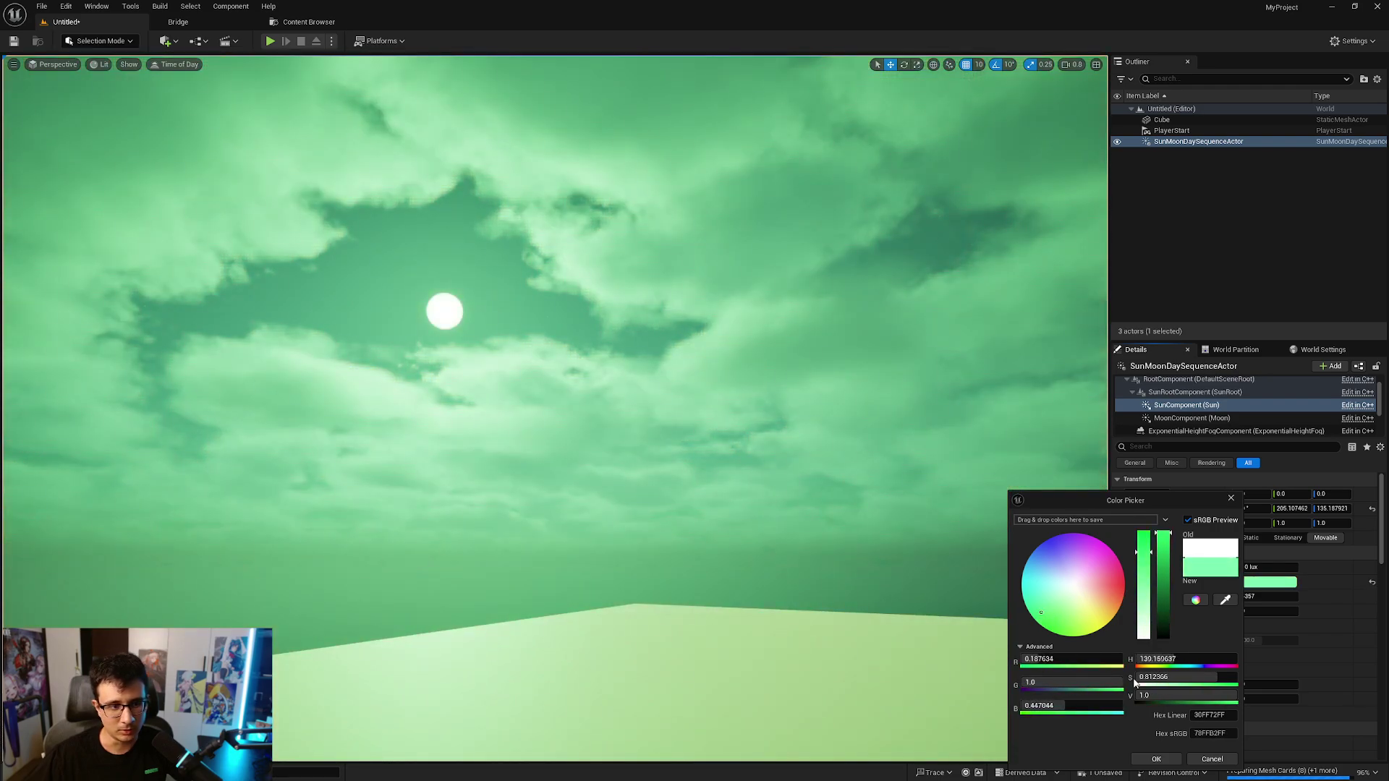
click(1212, 759)
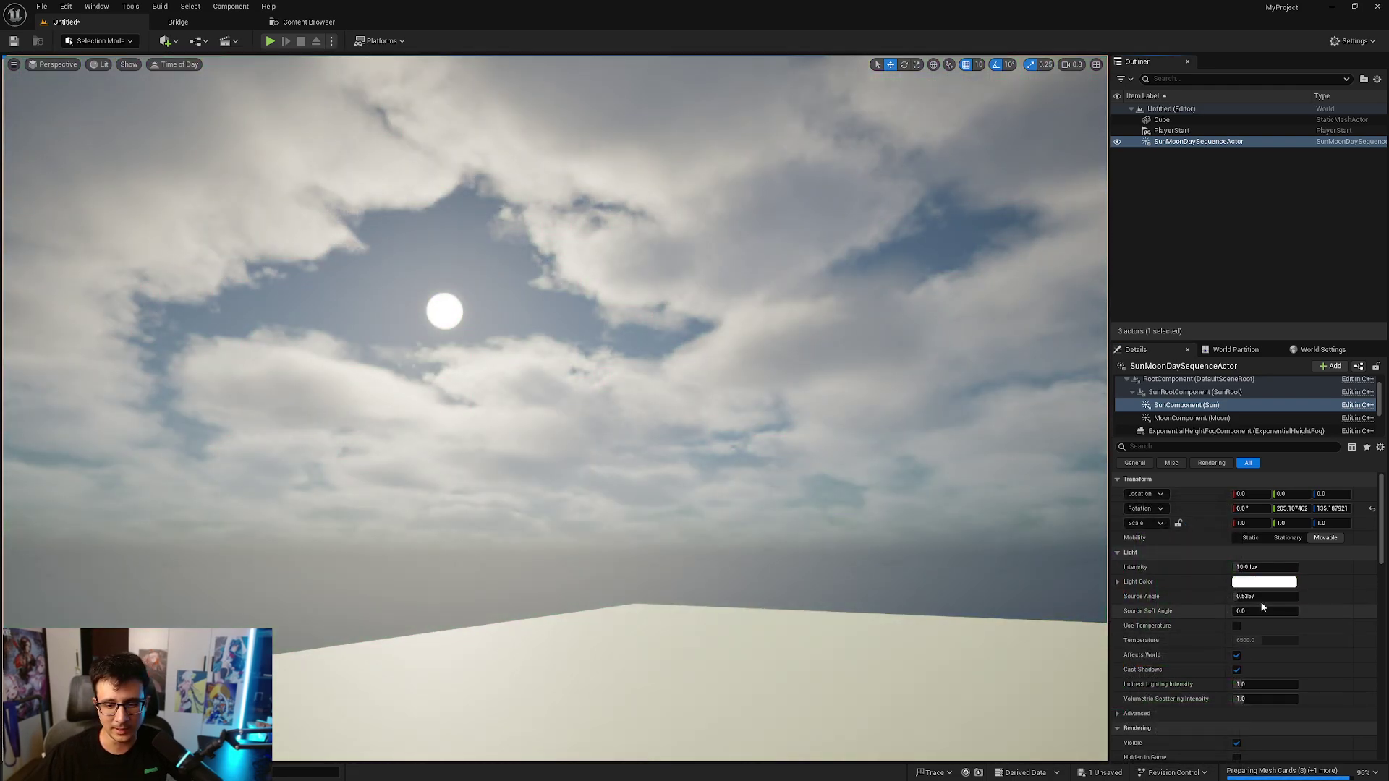
Enable Light Shaft Occlusion and Light Shaft Bloom on the SunComponent
scroll(1261, 597, down, 2)
scroll(1260, 598, down, 6)
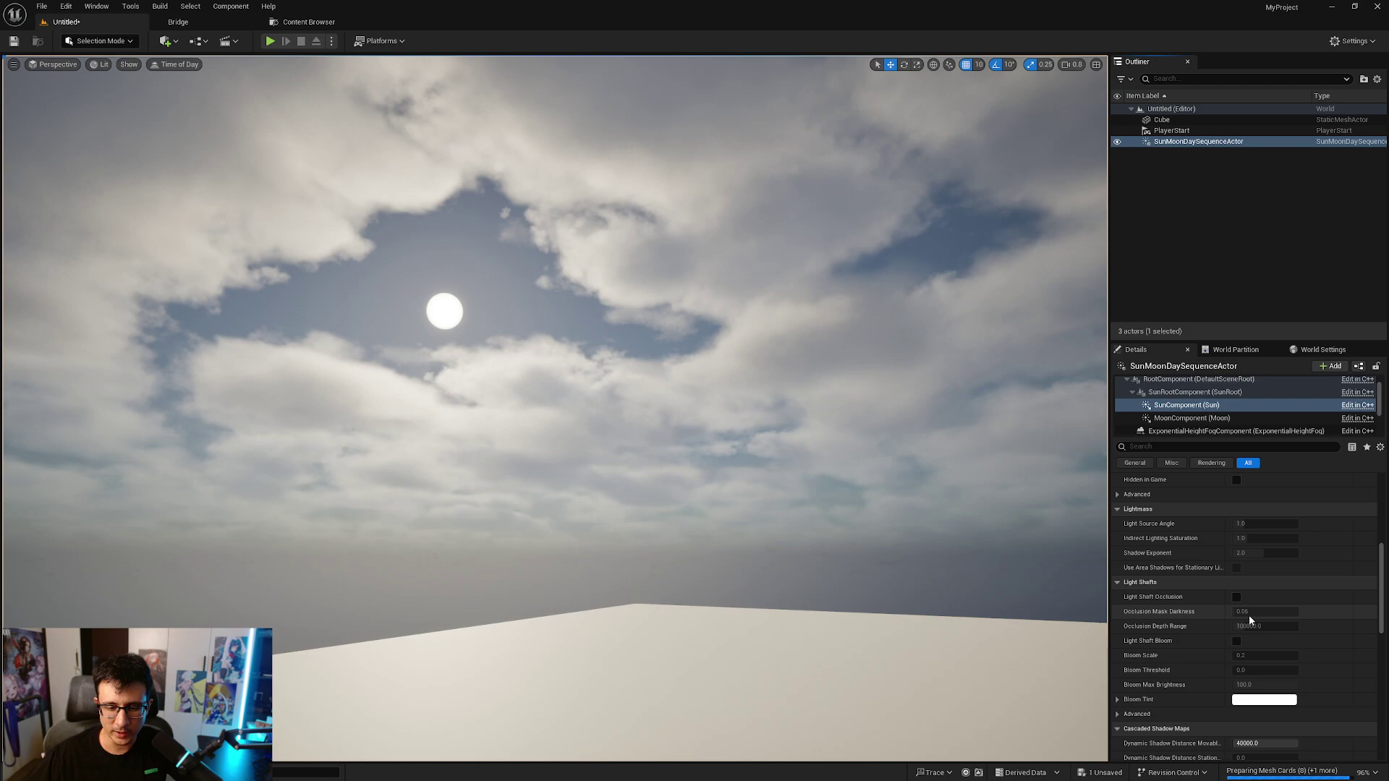
click(1236, 563)
click(1237, 607)
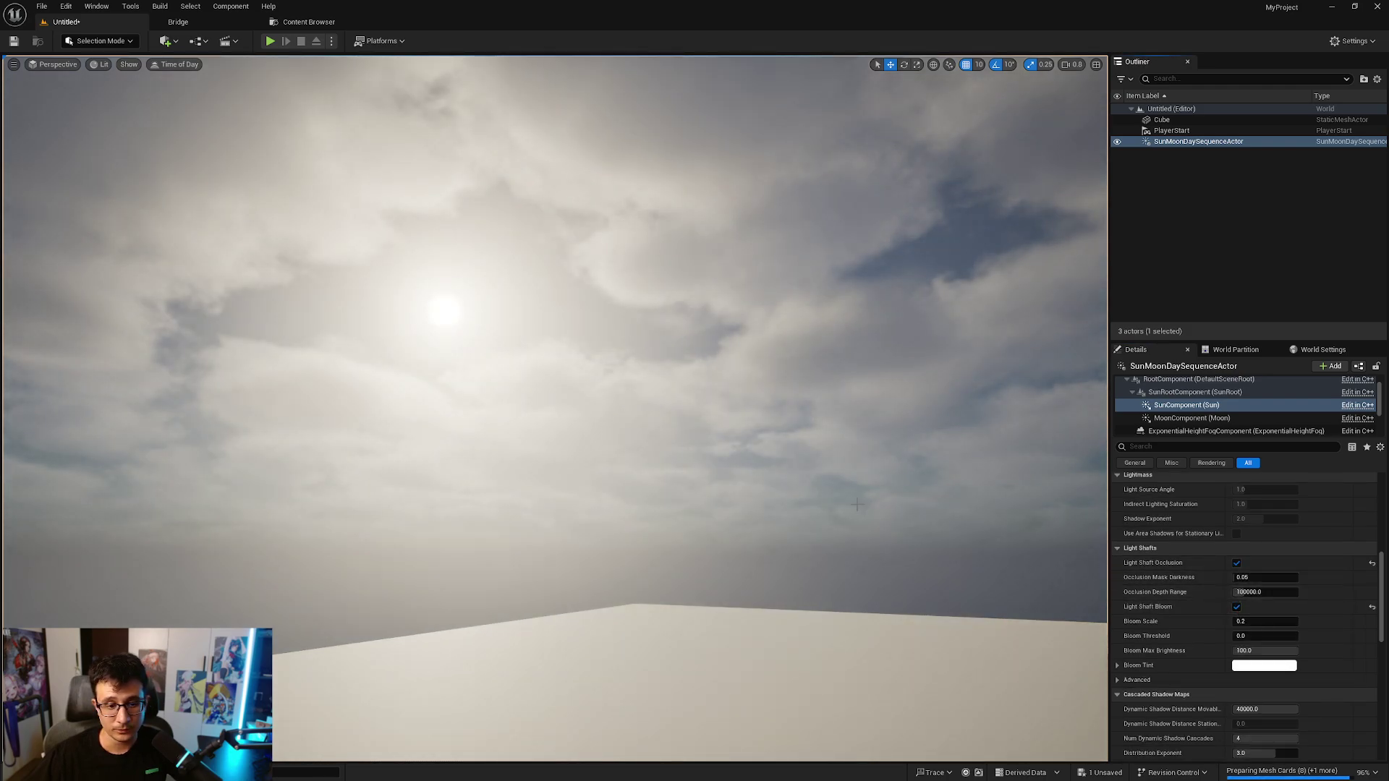
Scrub the SunMoonDaySequenceActor's time of day preview to about 16:00 and look at the sun's bloom
right_drag(918, 492, 946, 507)
scroll(1193, 405, up, 2)
click(1172, 383)
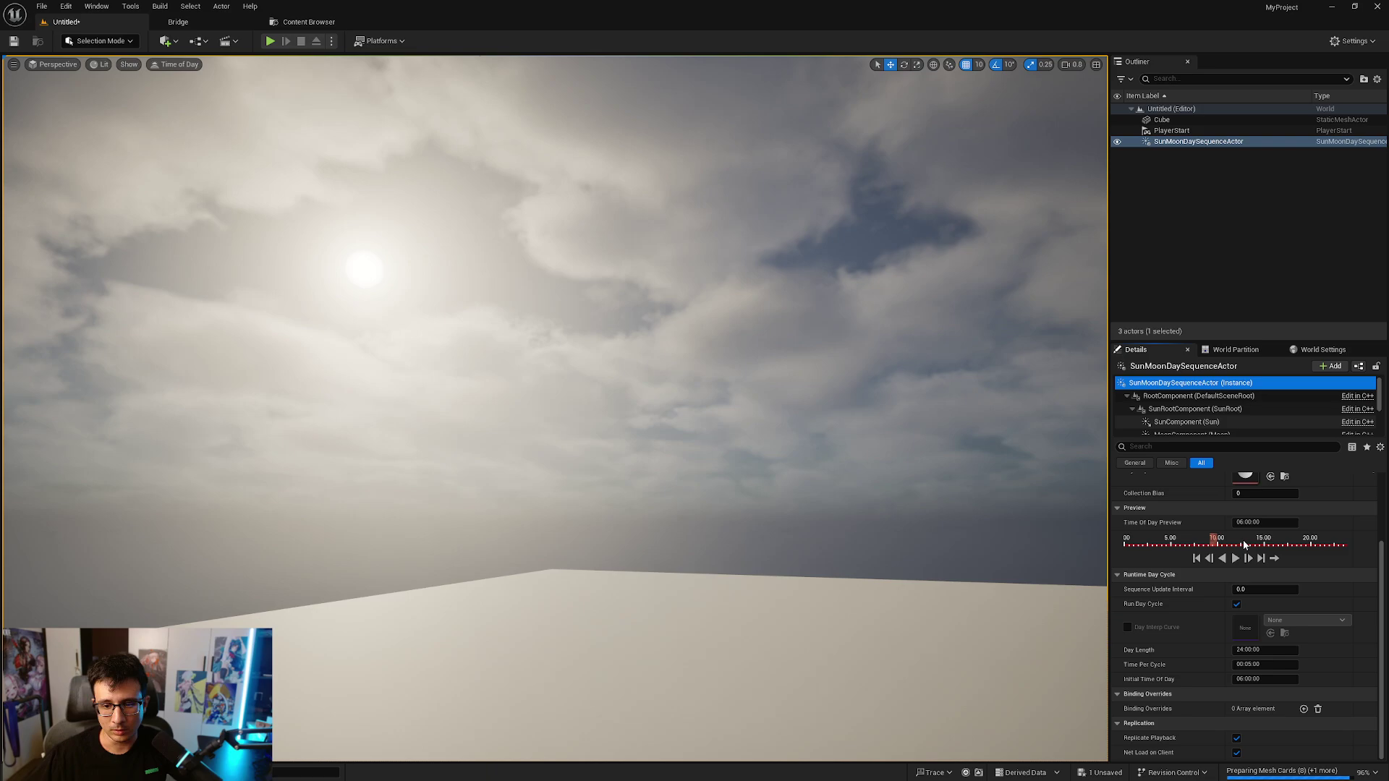
drag(1214, 541, 1272, 523)
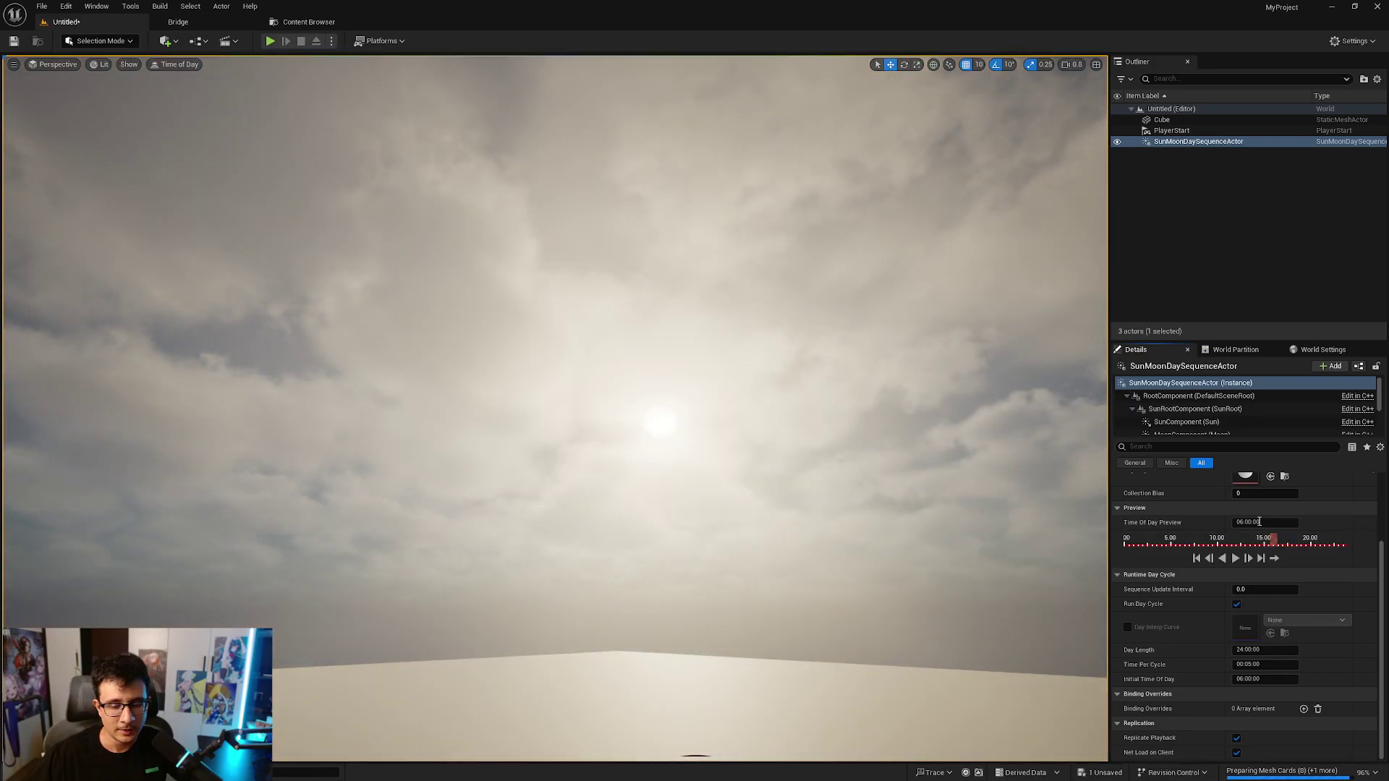
right_drag(964, 446, 894, 496)
key(w)
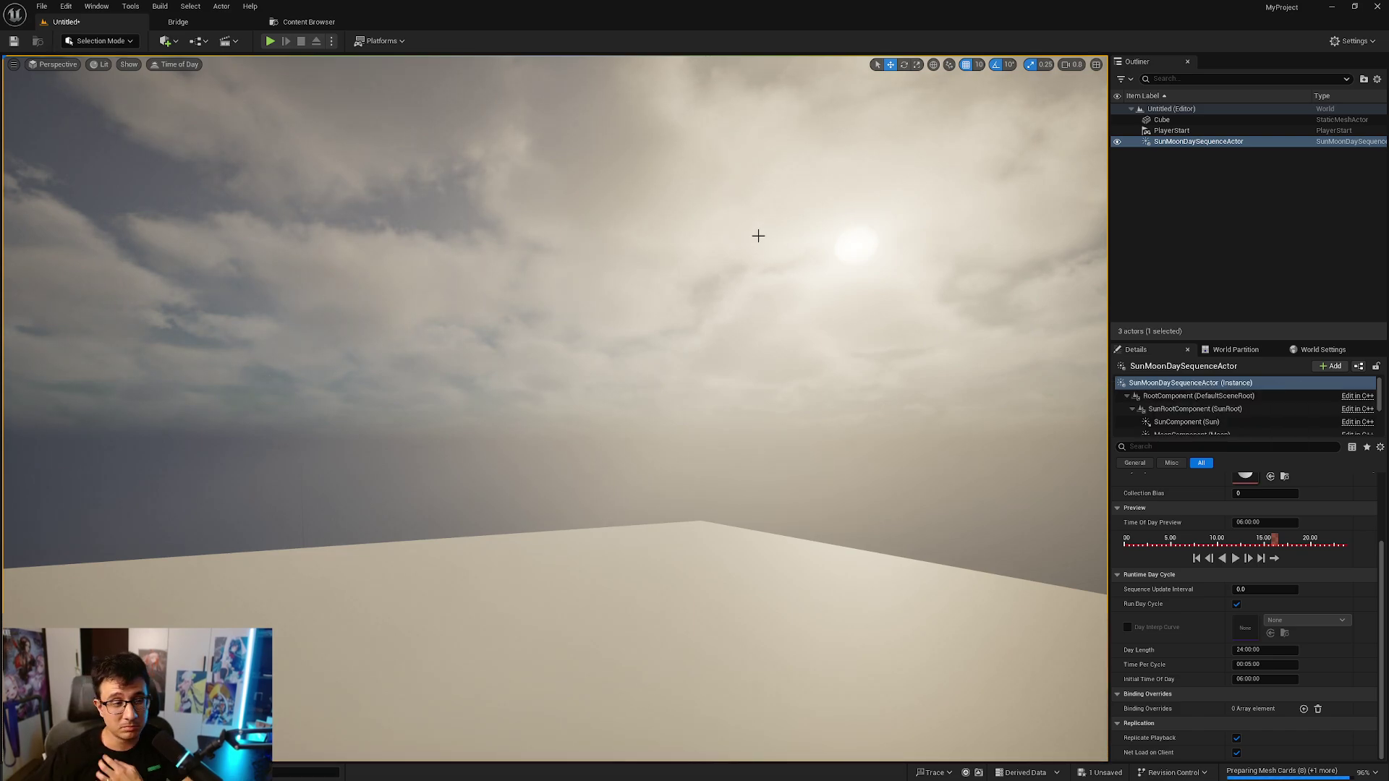
Search the project's plugins for "day" to check the DaySequence plugin, and close the plugin browser
click(70, 6)
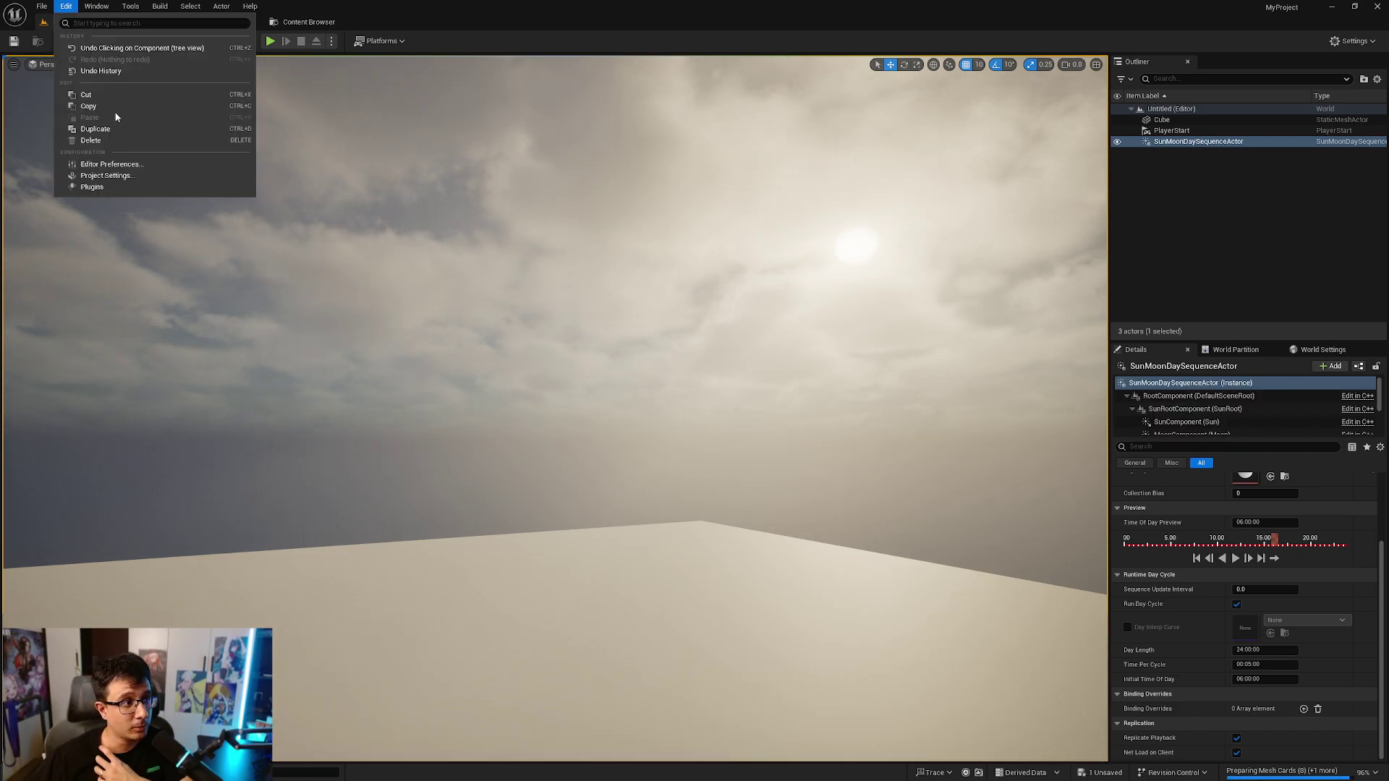
click(131, 189)
text(d)
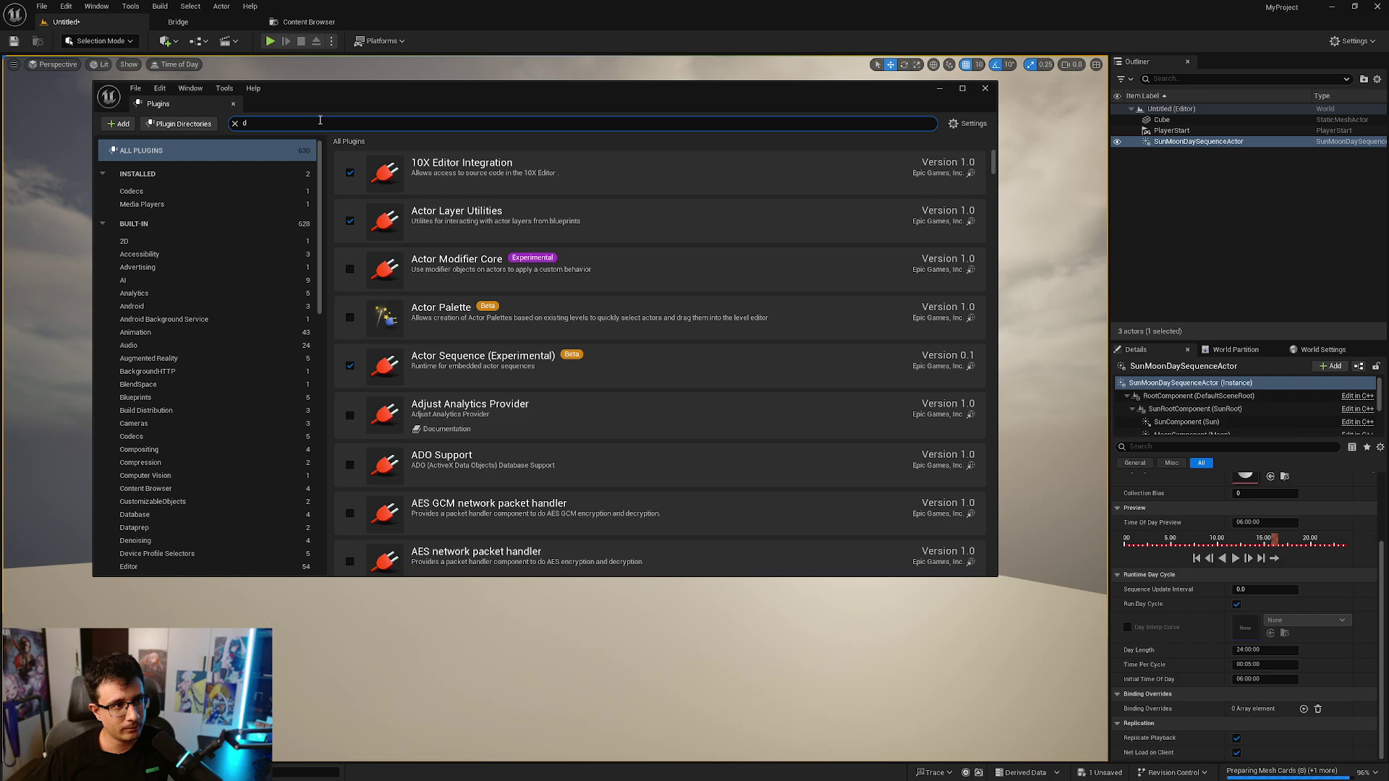
text(au)
text(y)
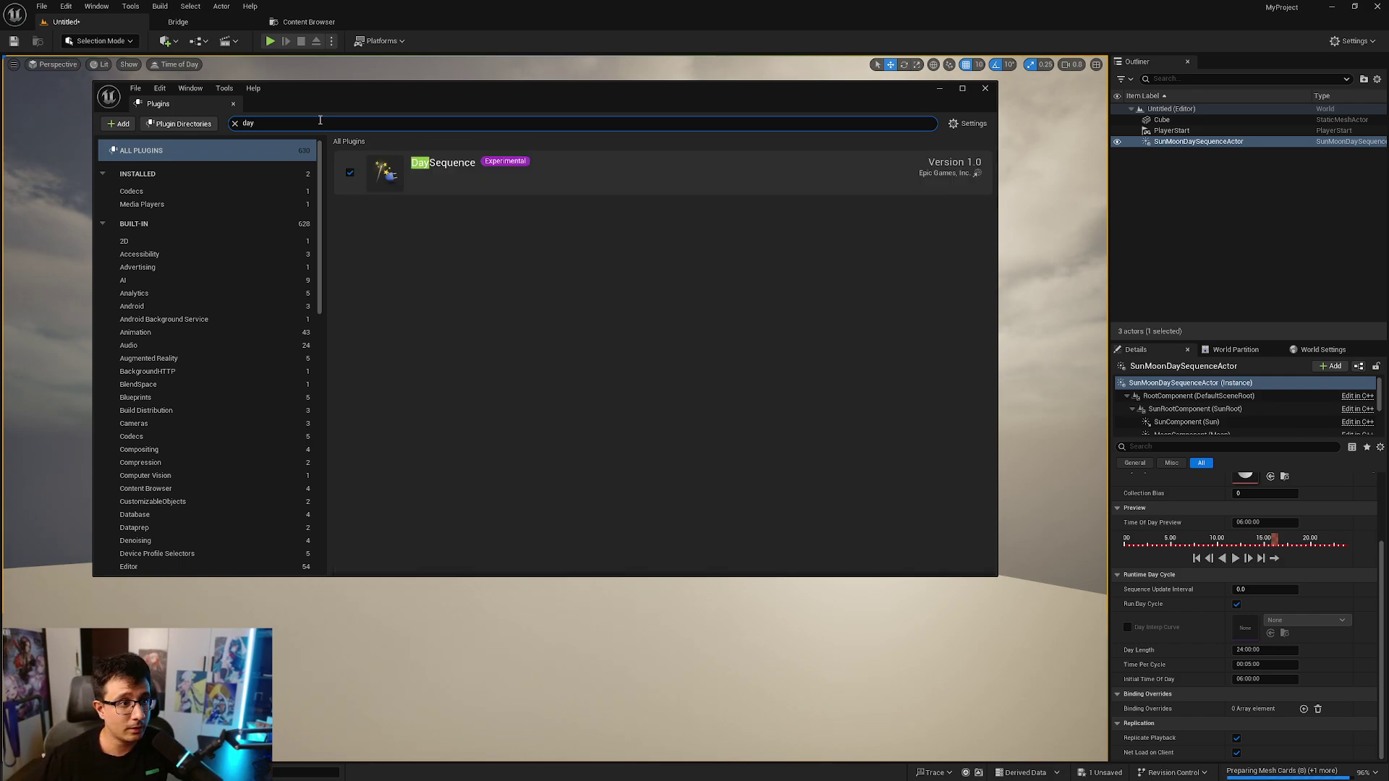
click(986, 89)
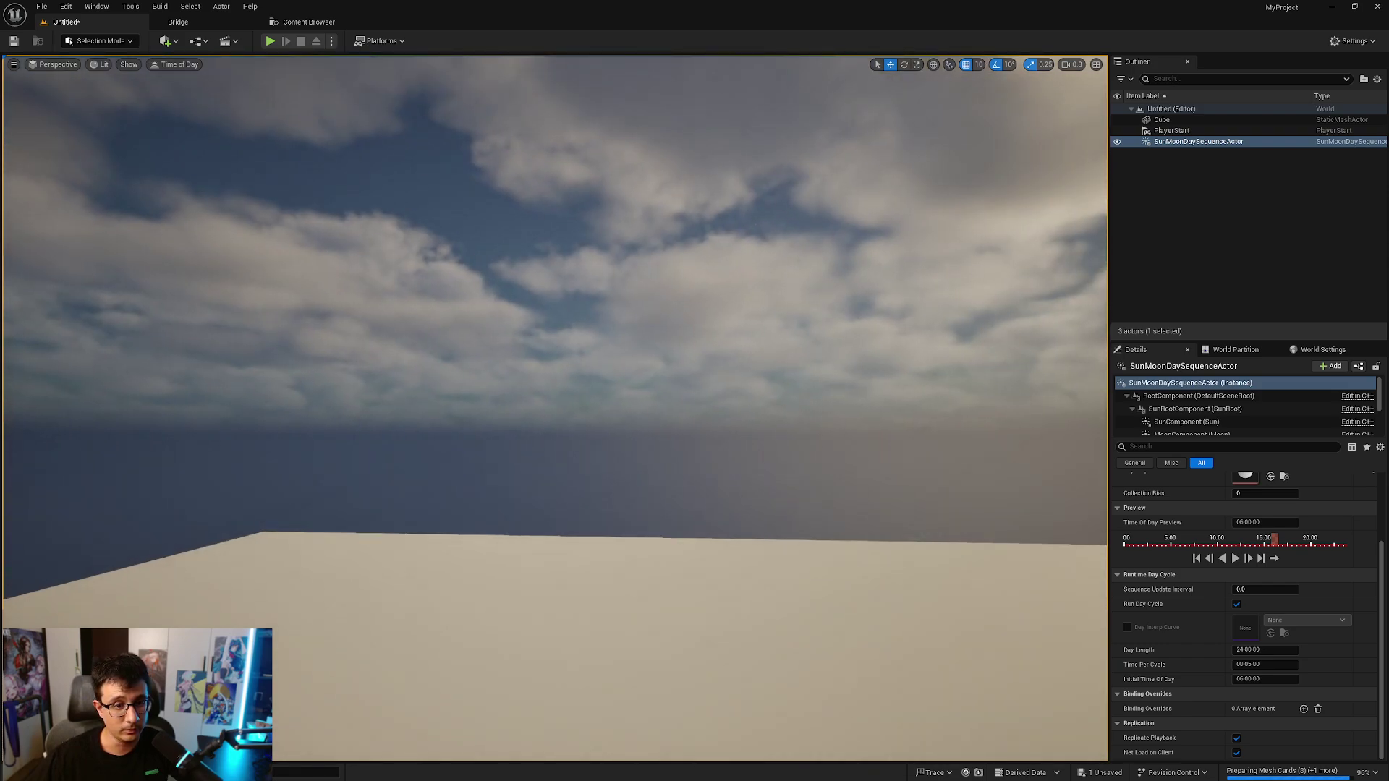
Look around the cloudy sky near the sun and scrub the time of day preview to about 15:30
right_drag(556, 409, 680, 398)
key(s)
key(w)
scroll(738, 414, down, 1)
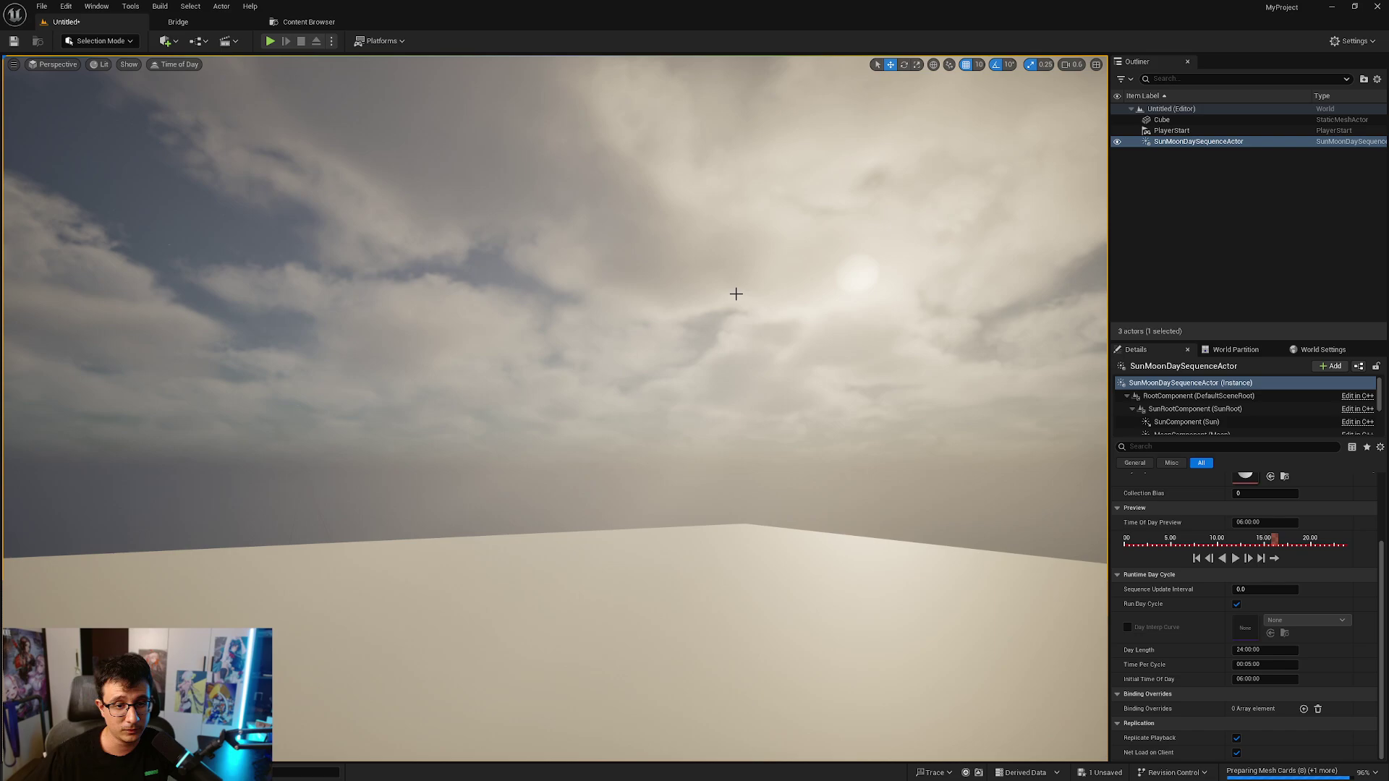
right_drag(841, 331, 904, 325)
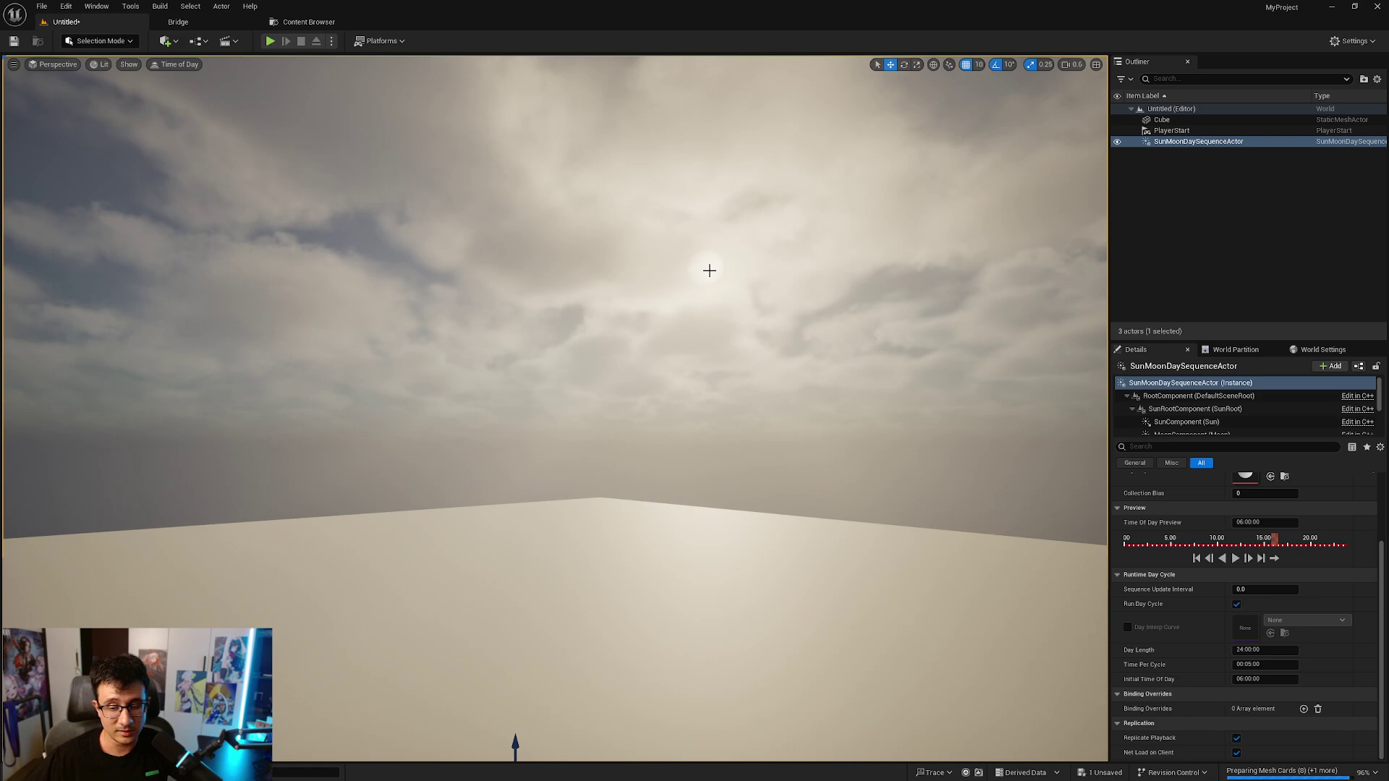
right_drag(901, 432, 850, 422)
mouse_move(1276, 543)
mouse_down()
mouse_move(1199, 530)
mouse_move(1268, 542)
mouse_up()
Try a day length of 12:00:00 with the preview scrubbed to about 8:00, and reset the day length to its default
click(1255, 649)
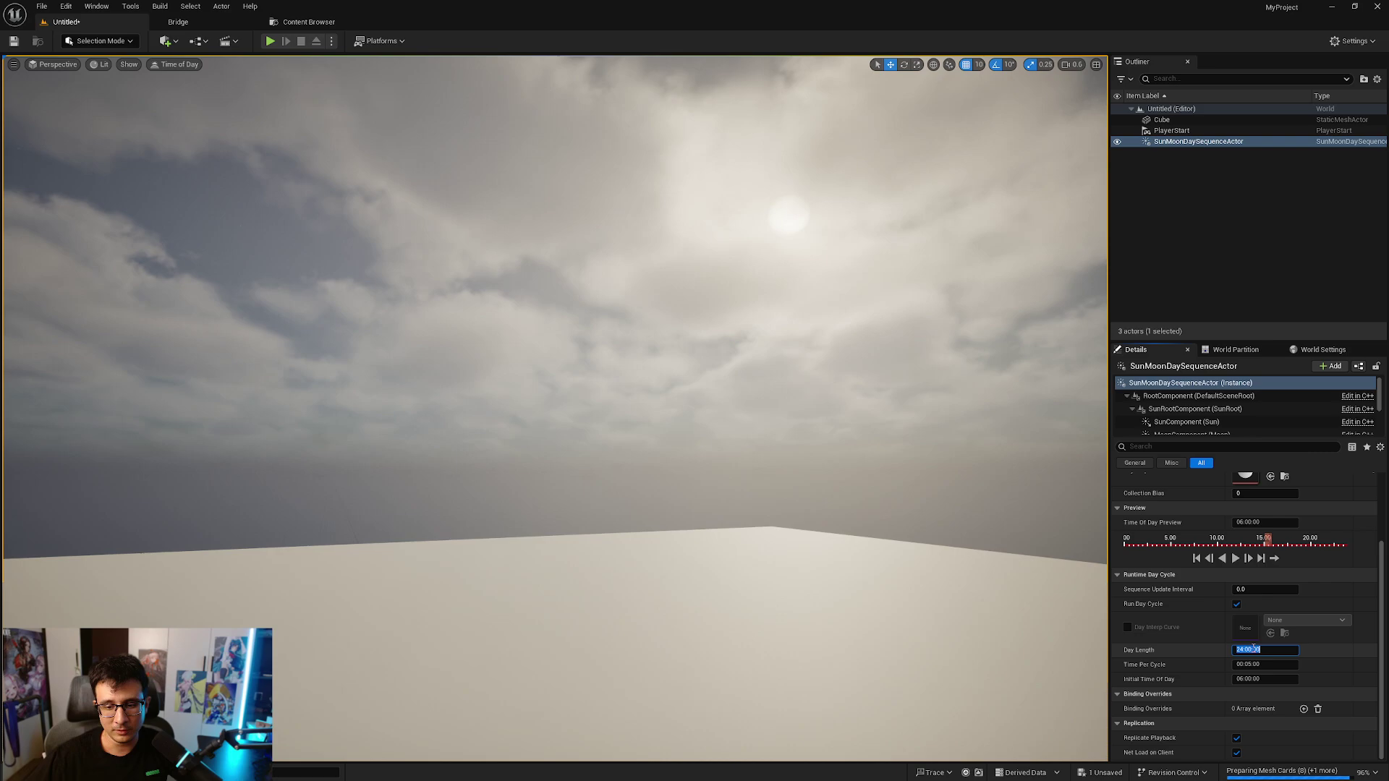
text(12)
key(Return)
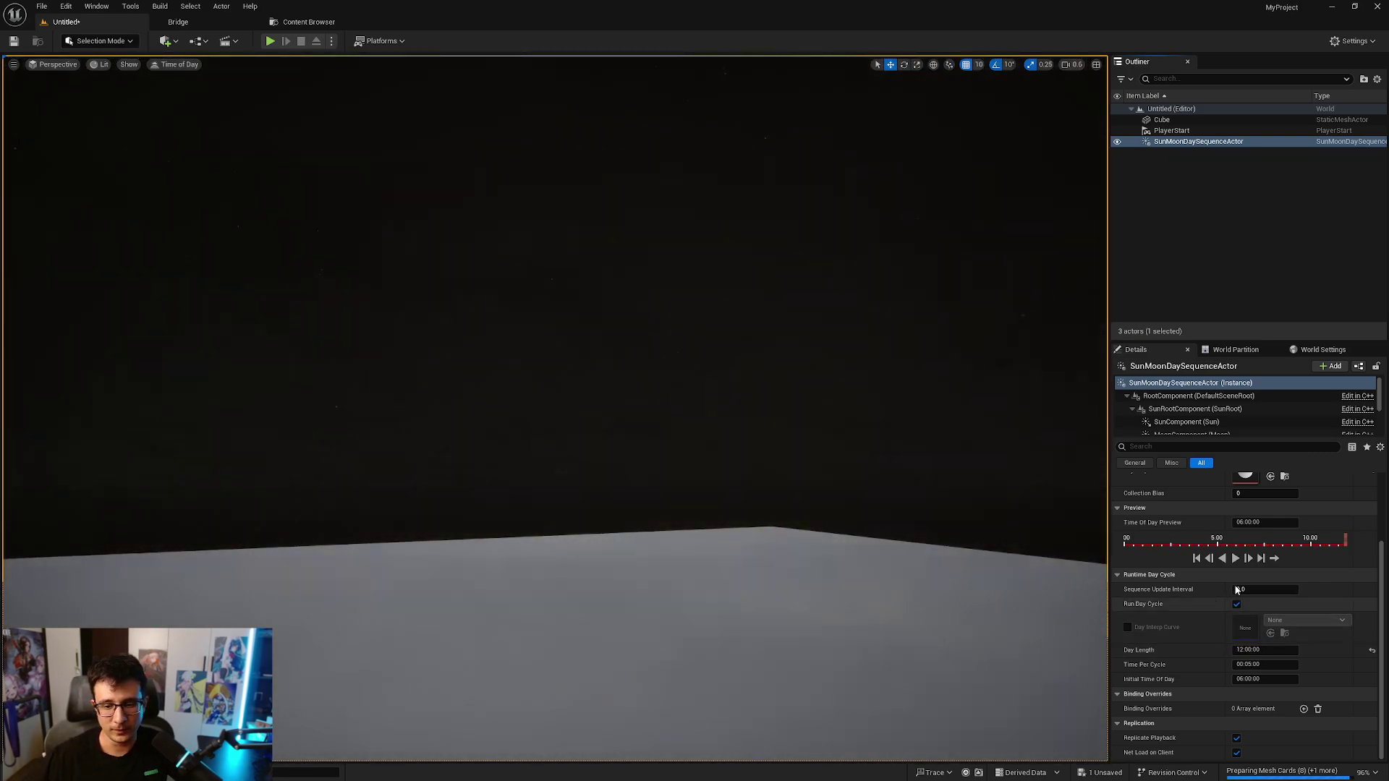
drag(1347, 541, 1270, 541)
mouse_move(868, 462)
right_down()
mouse_move(933, 459)
mouse_move(867, 461)
mouse_move(878, 486)
right_up()
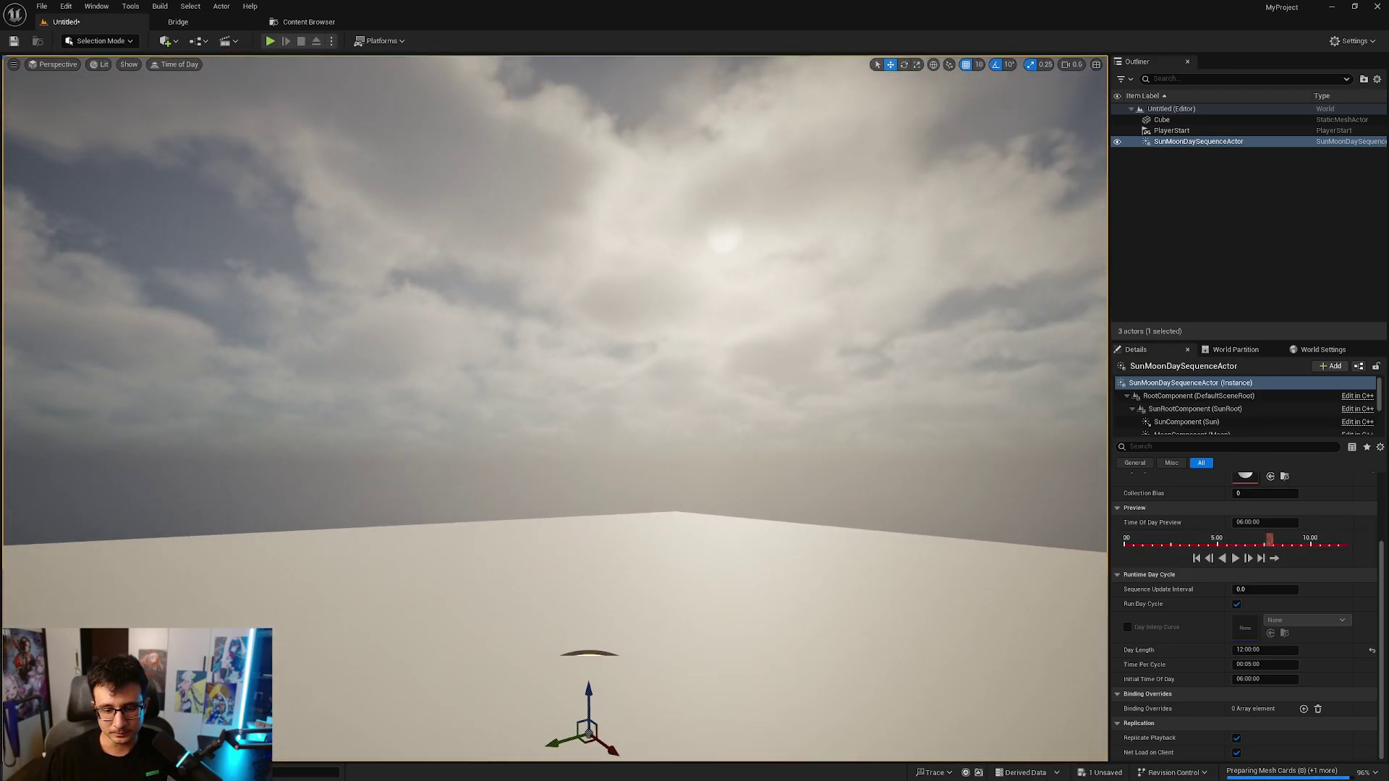
click(1372, 652)
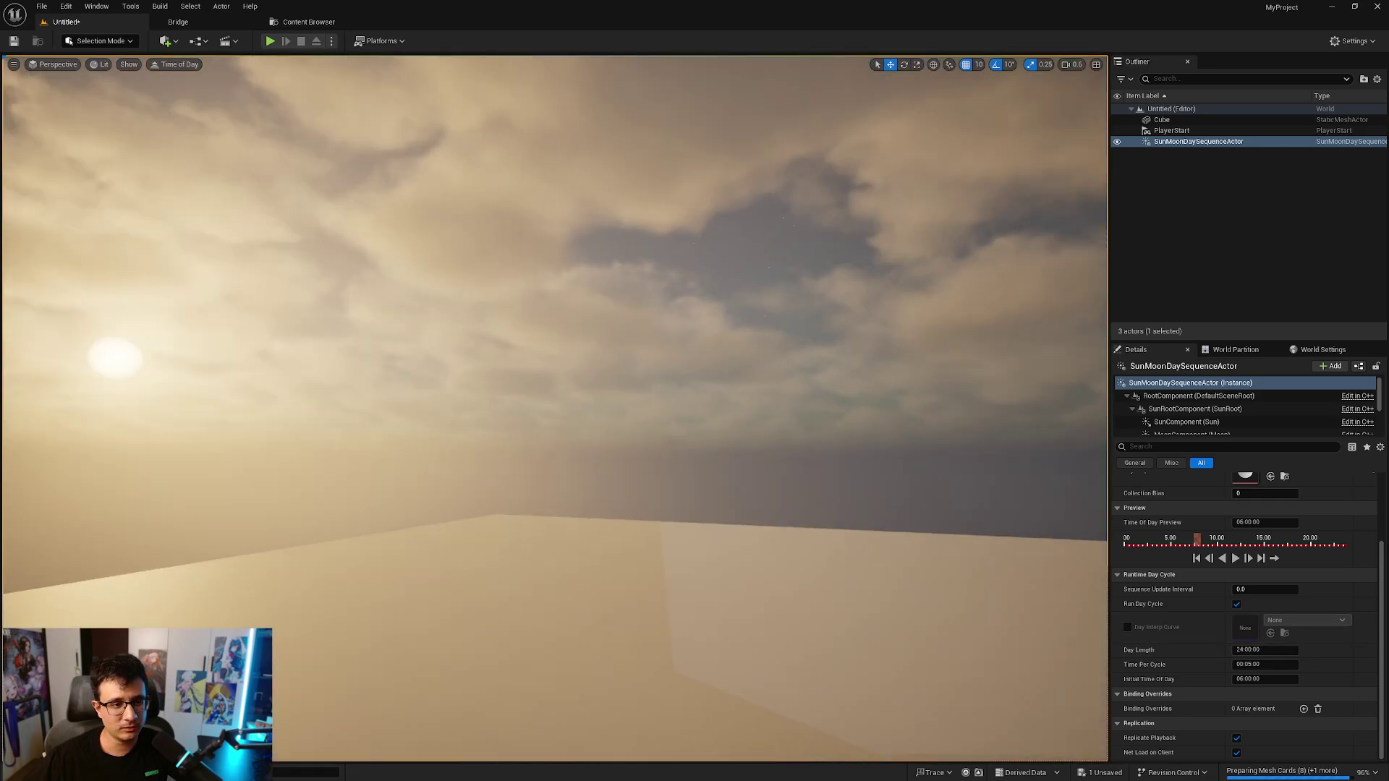
mouse_move(868, 463)
right_down()
mouse_move(803, 469)
mouse_move(854, 471)
right_up()
mouse_move(920, 379)
right_down()
mouse_move(897, 395)
mouse_move(919, 395)
right_up()
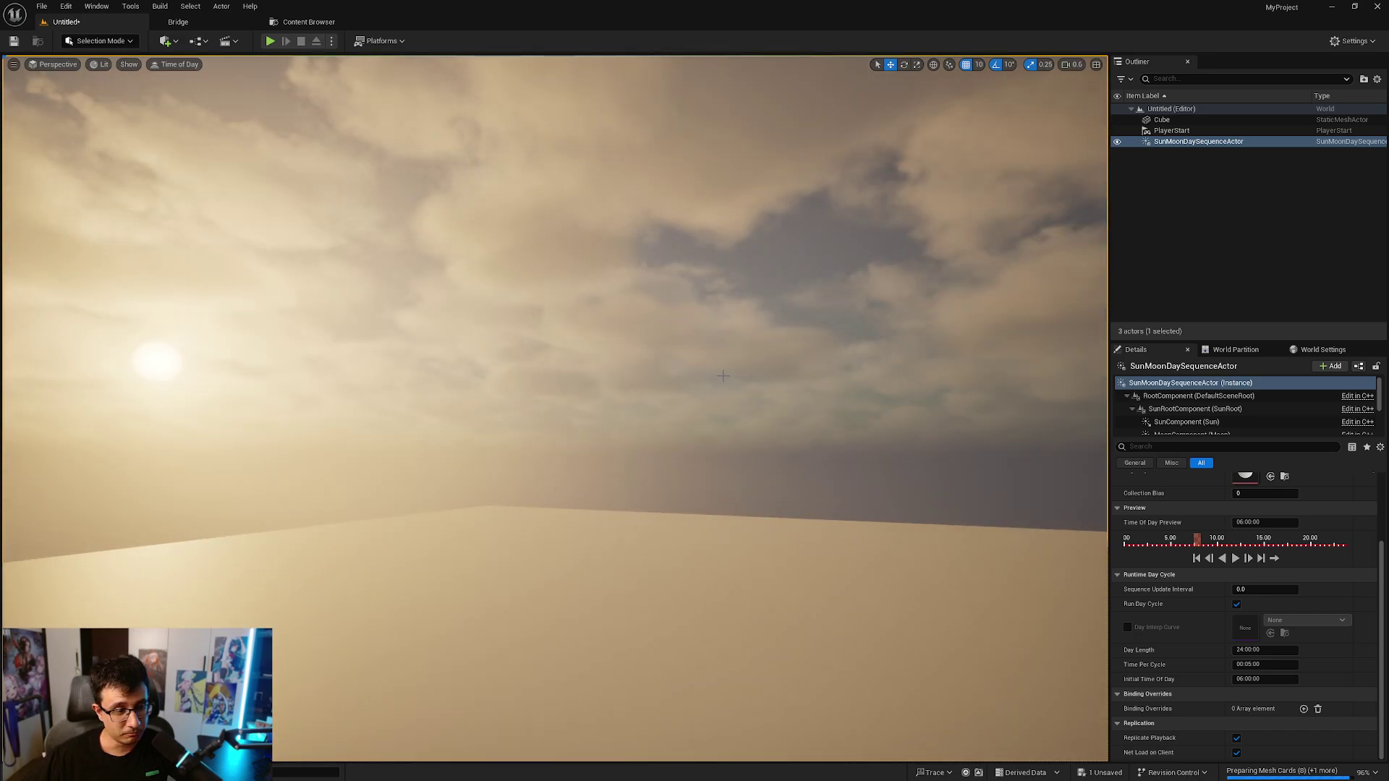
right_drag(853, 481, 803, 484)
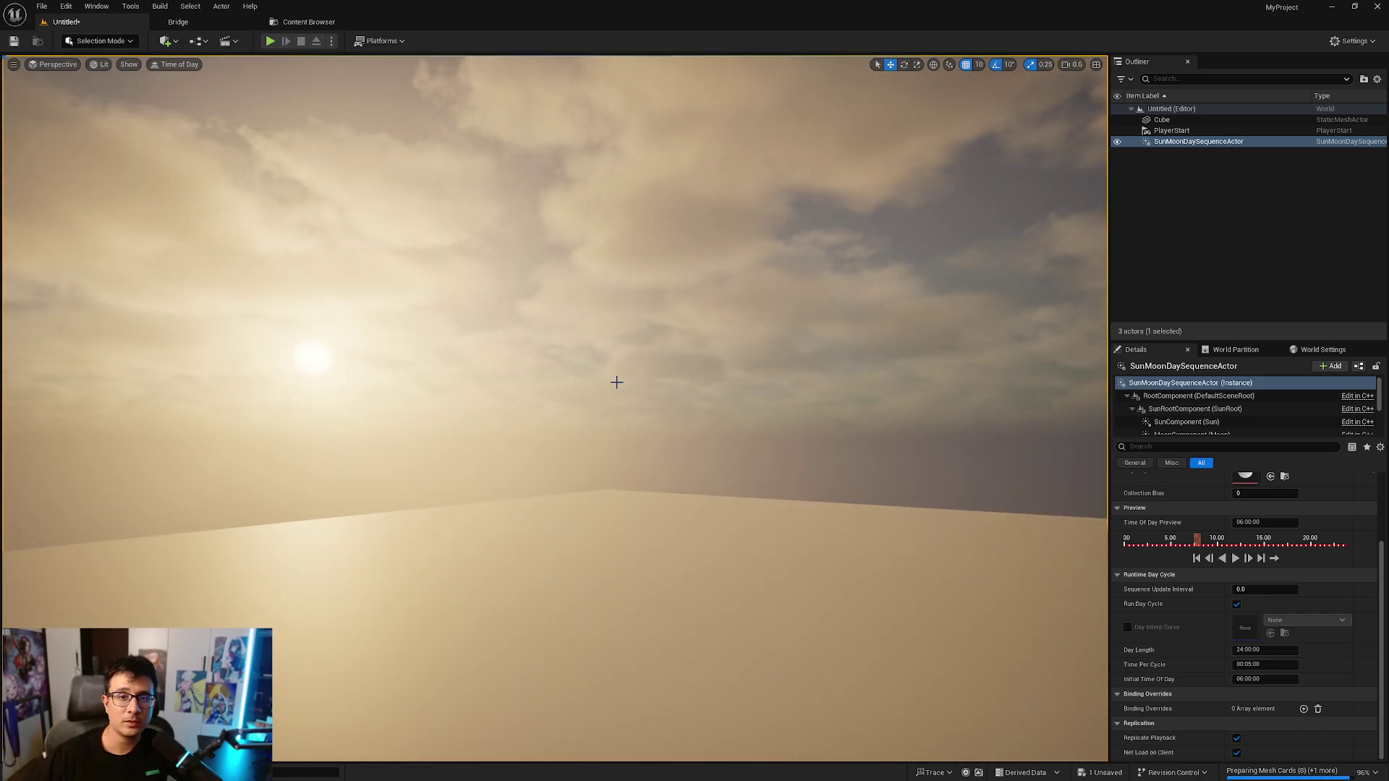